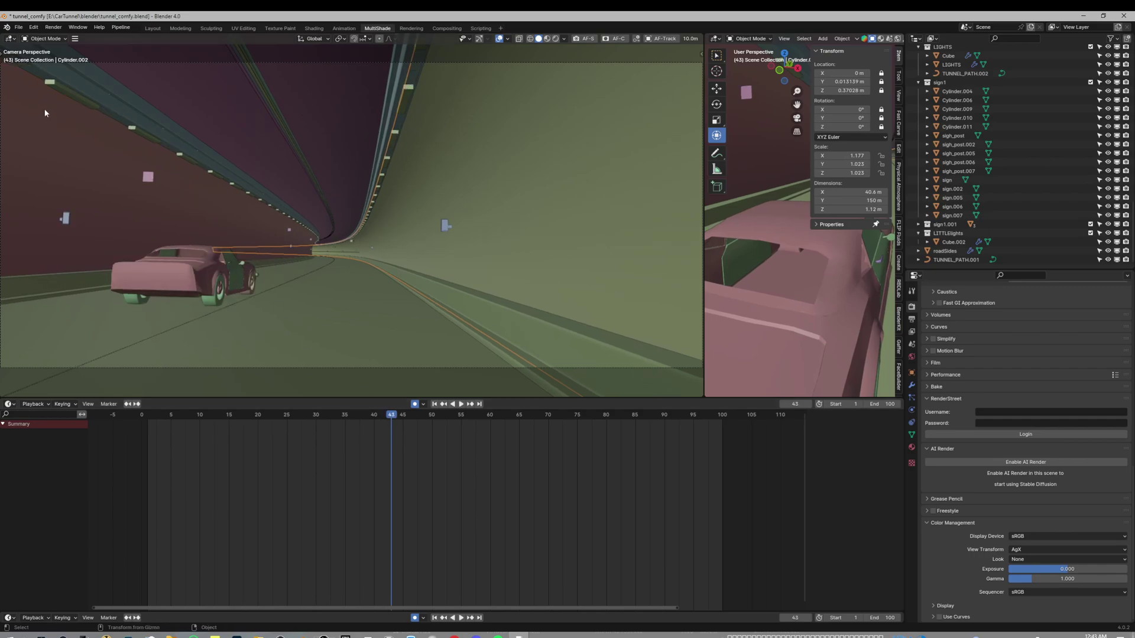
Render the current frame of the tunnel scene and arrange the node editor below it.
click(53, 28)
click(66, 72)
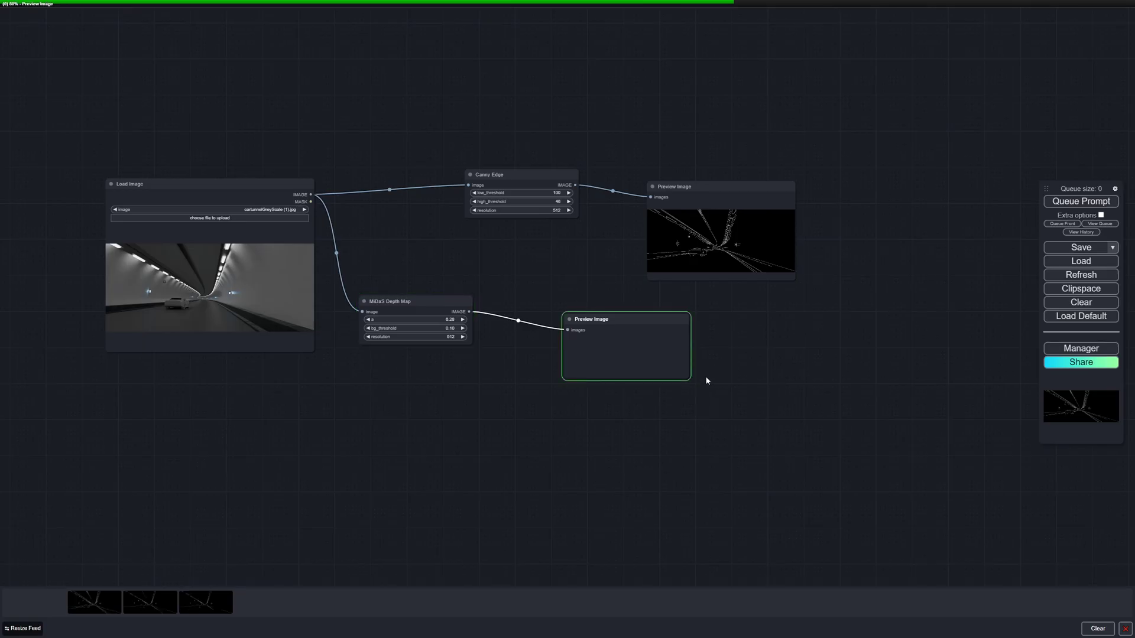
drag(689, 412, 728, 445)
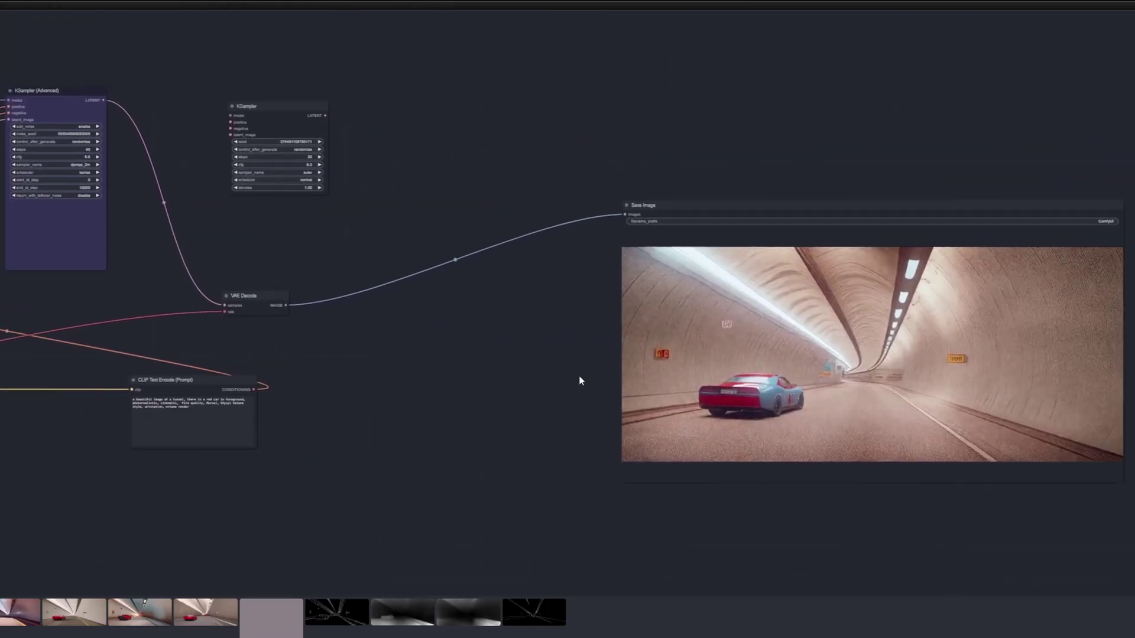
drag(579, 380, 388, 363)
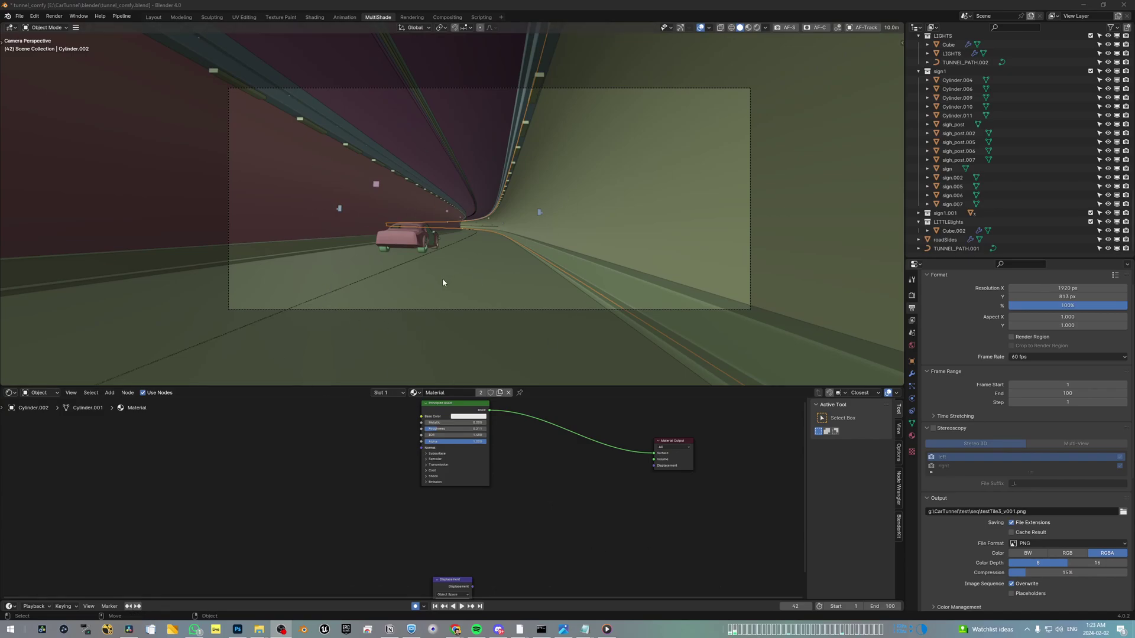
Check the Cycles engine and sample settings, then render the camera view of the tunnel.
scroll(535, 514, down, 1)
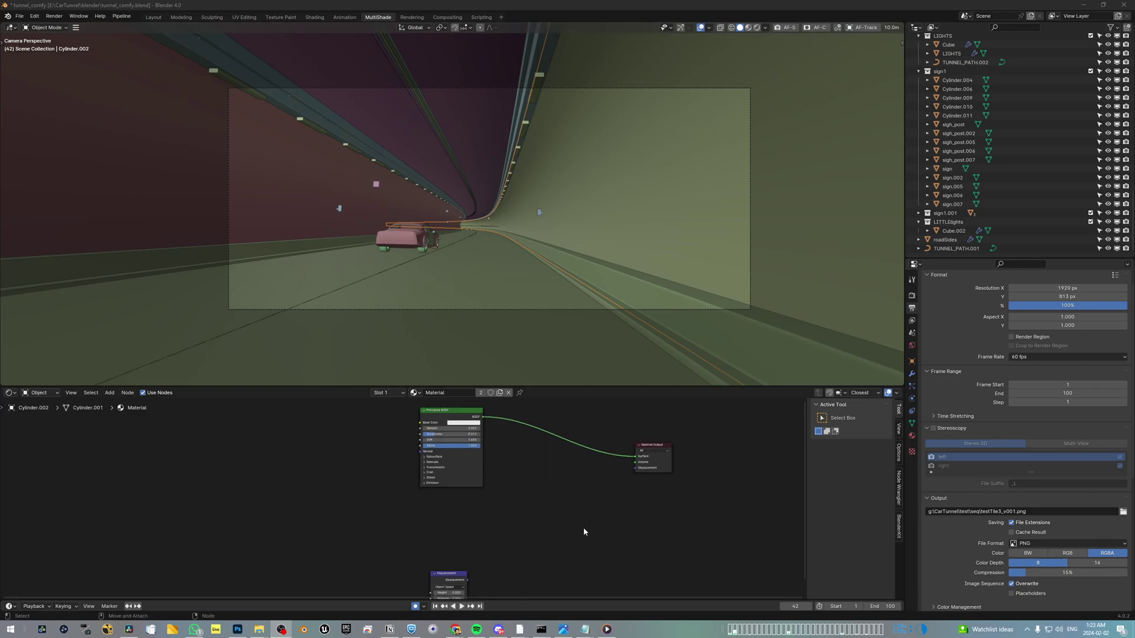
click(912, 296)
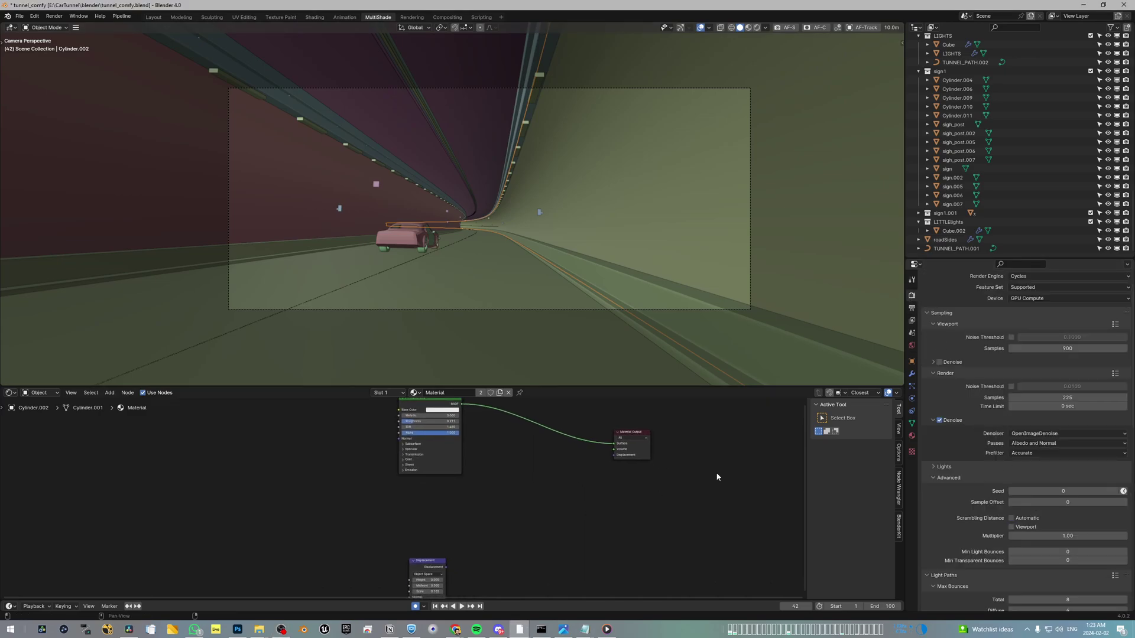
click(912, 309)
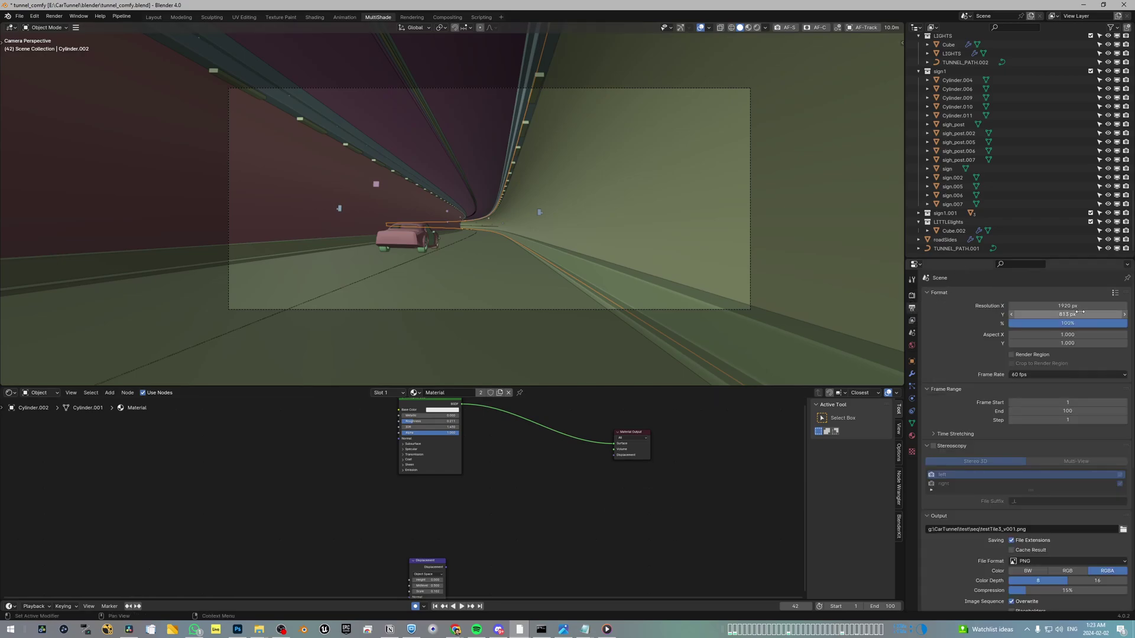
click(54, 19)
click(66, 27)
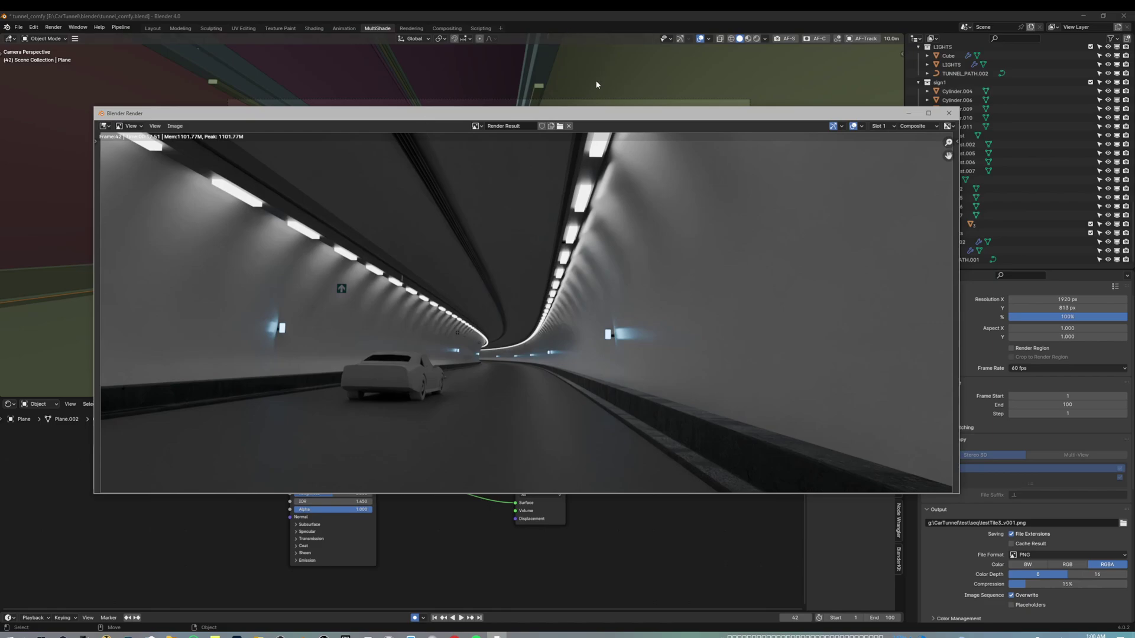
Save the render as JPEG 'cartunnelGreyScale' in E:\AILookDev\tutorial\Blender.
drag(595, 115, 567, 93)
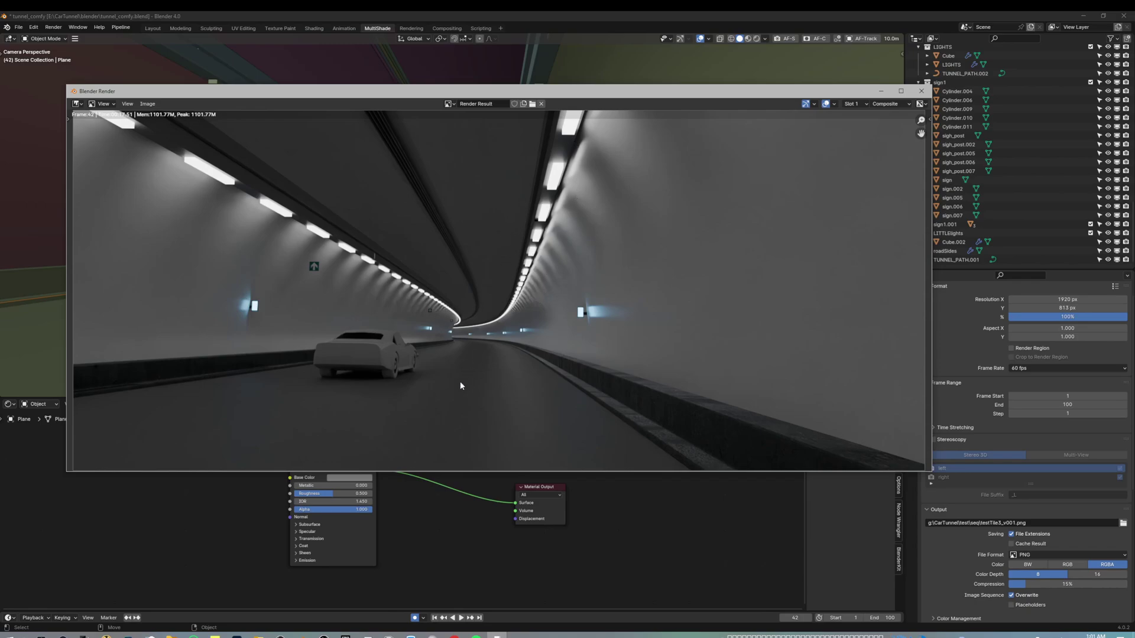
click(146, 104)
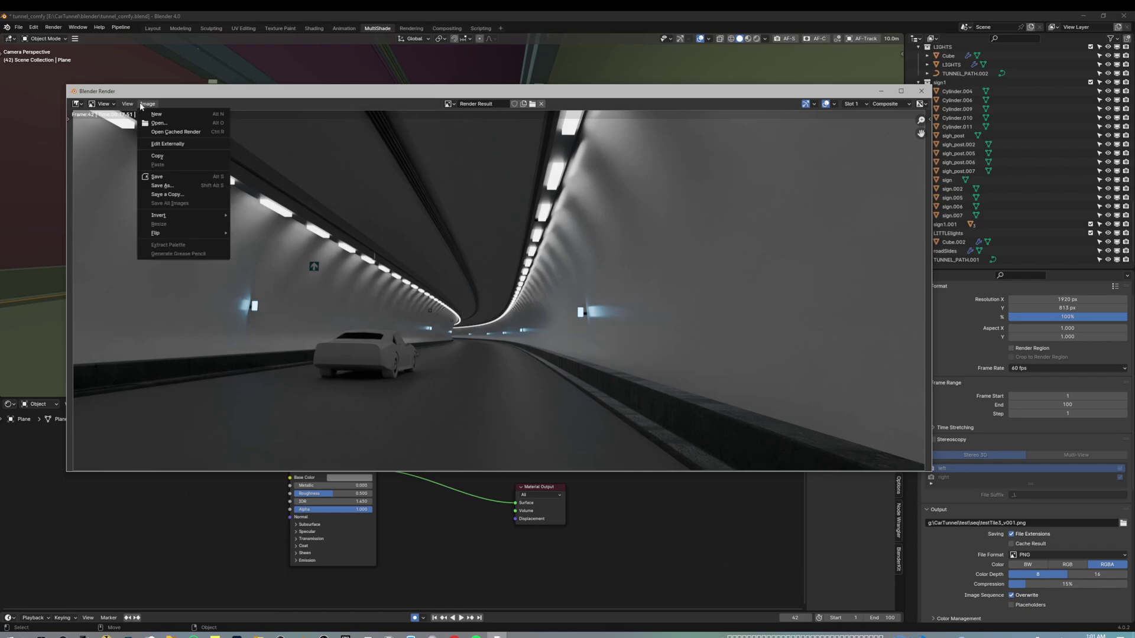
click(161, 185)
double_click(245, 165)
click(248, 437)
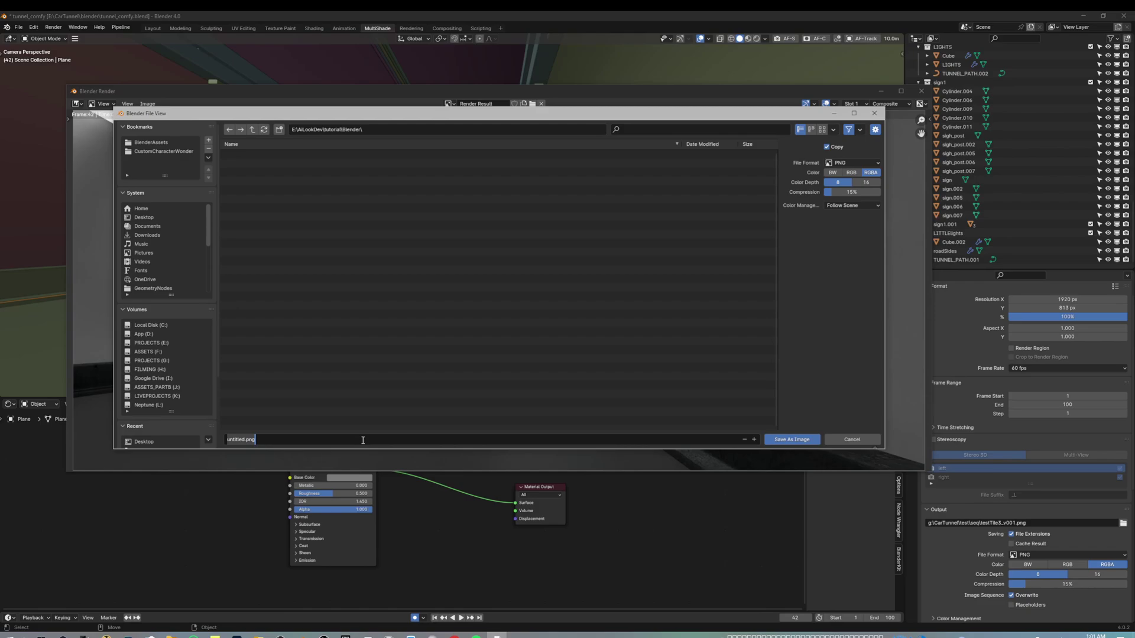
text(cartunnelGreyScale)
click(852, 162)
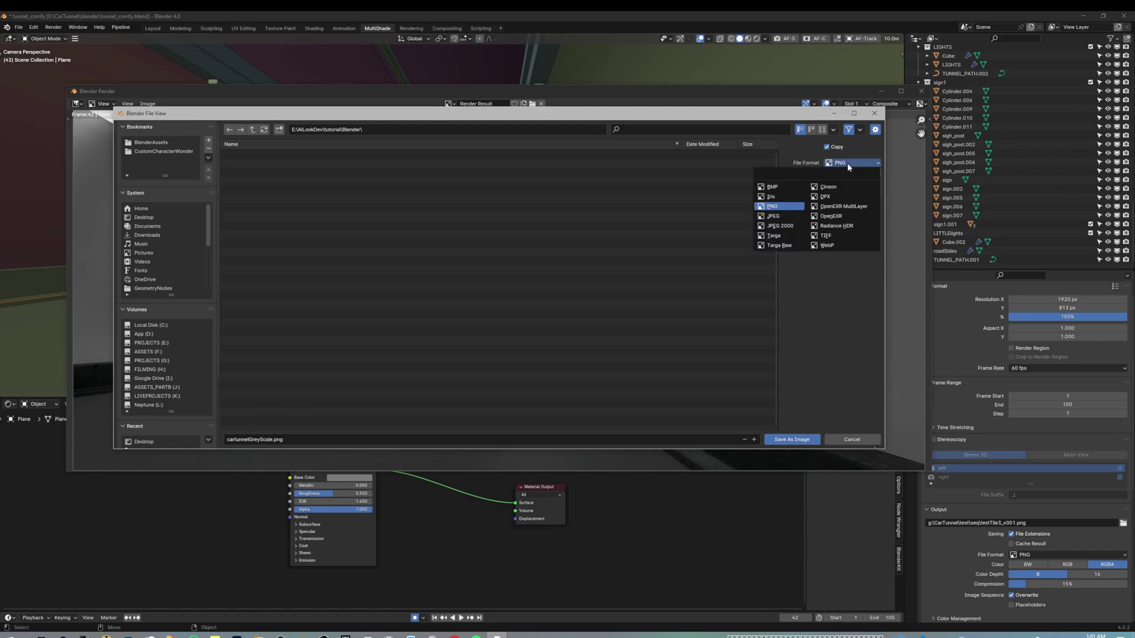
click(776, 216)
click(793, 438)
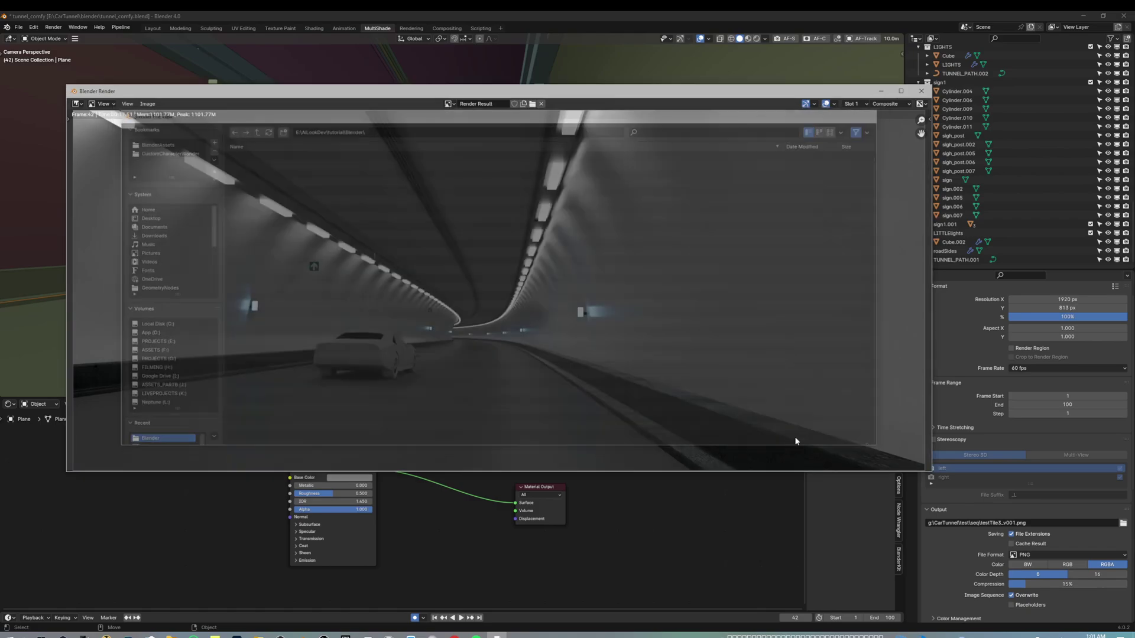
drag(551, 94, 553, 96)
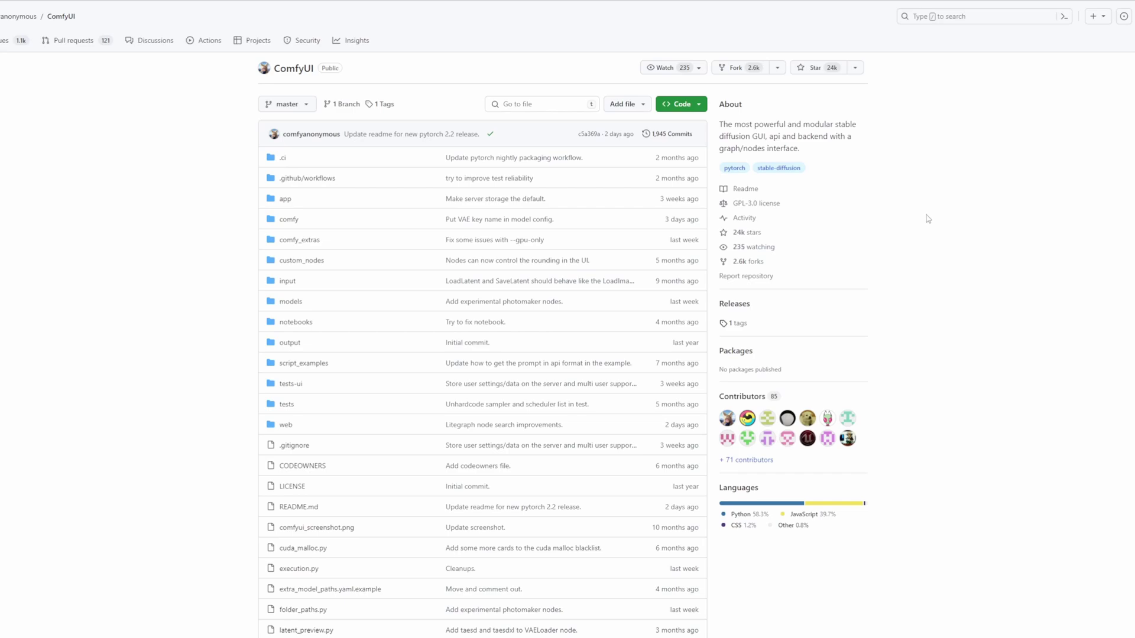
Scroll through the ComfyUI-Manager README to read its overview and installation methods.
scroll(926, 216, down, 3)
scroll(926, 223, down, 9)
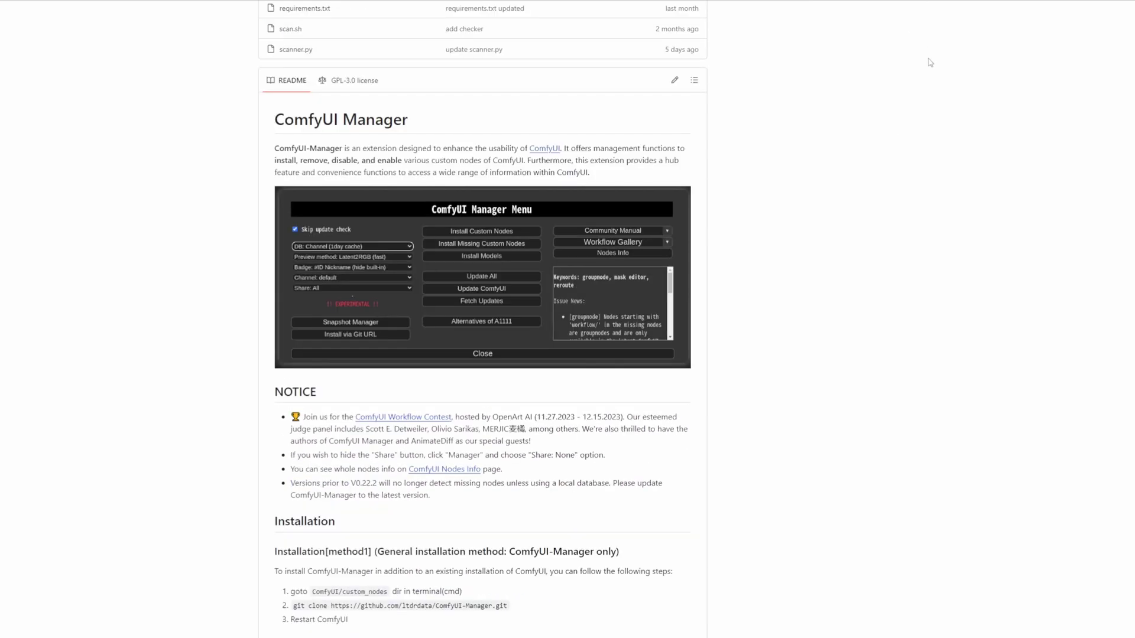
scroll(929, 145, up, 4)
scroll(940, 148, down, 6)
scroll(944, 147, down, 11)
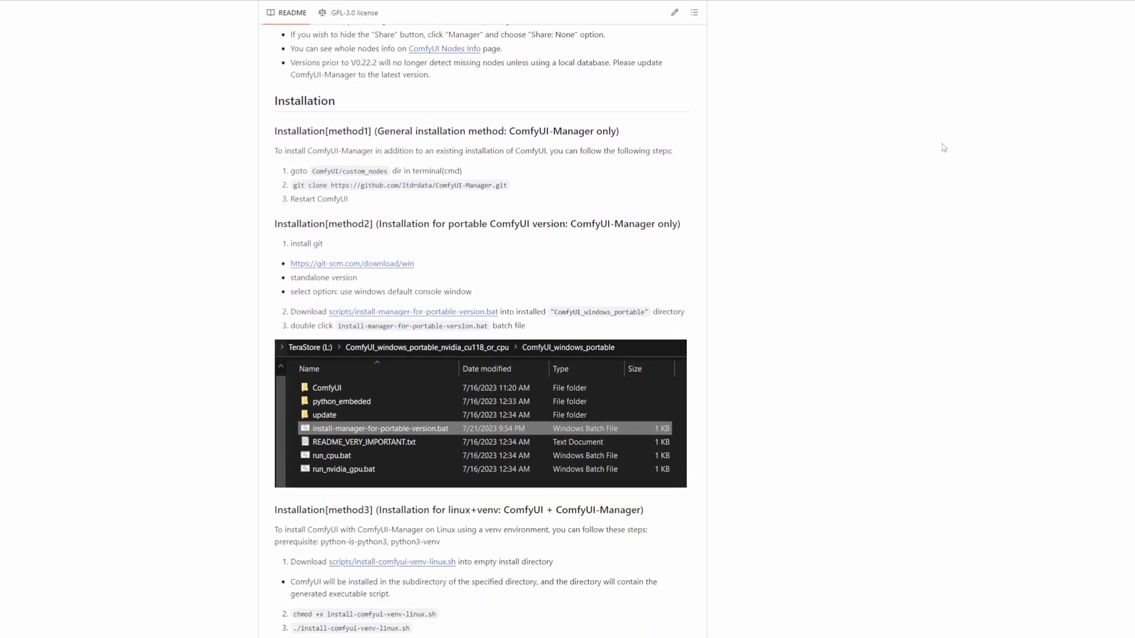
scroll(943, 147, up, 2)
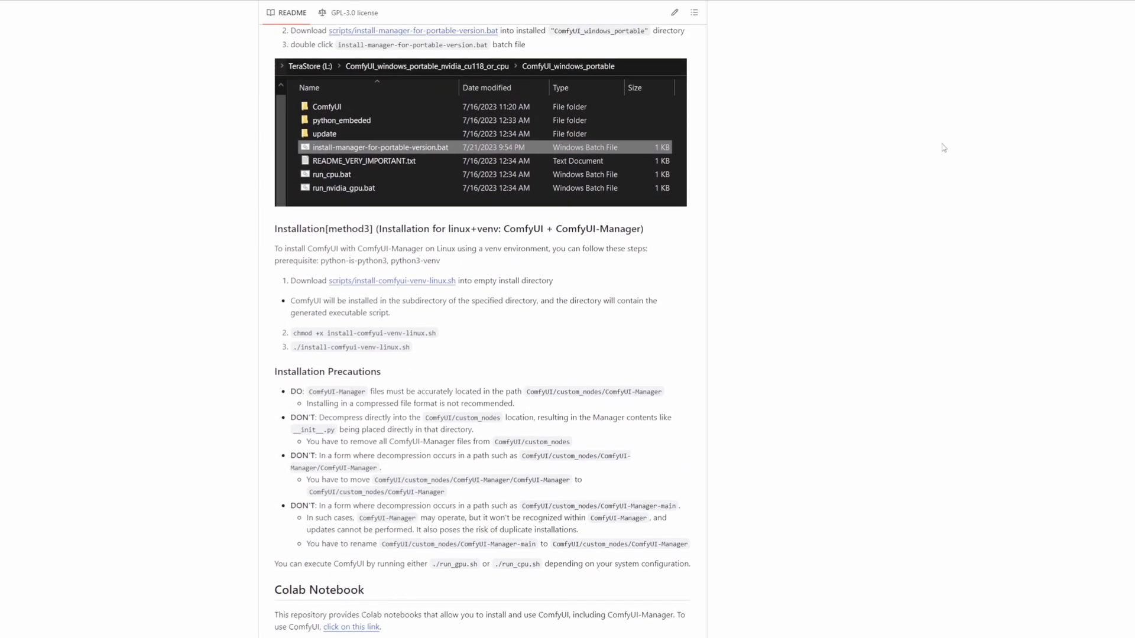
scroll(943, 147, up, 19)
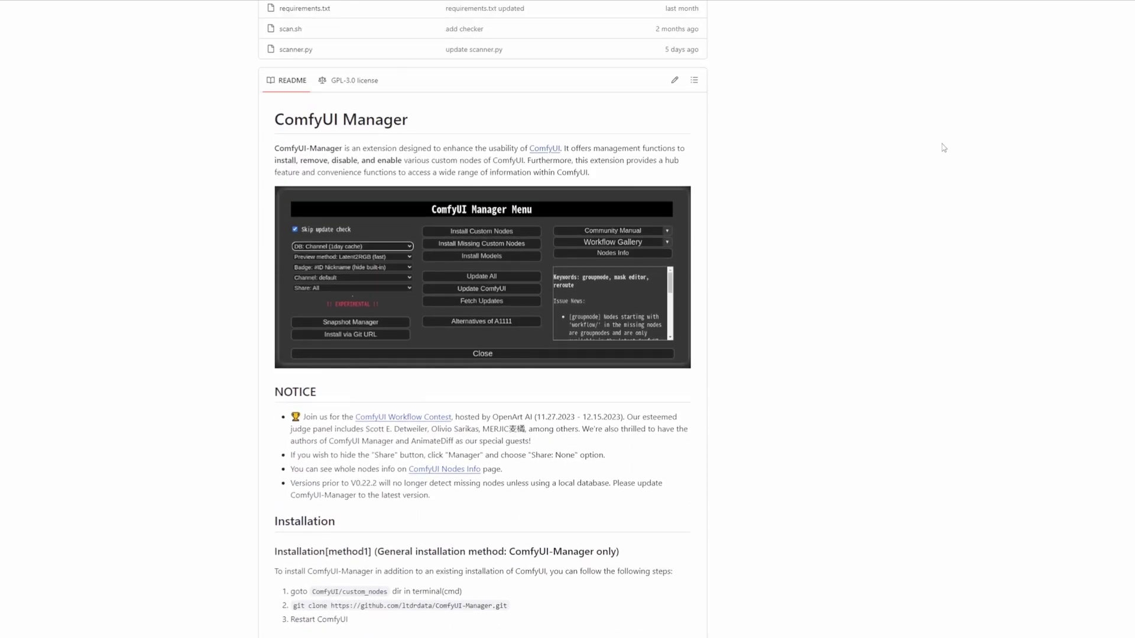
scroll(943, 147, up, 4)
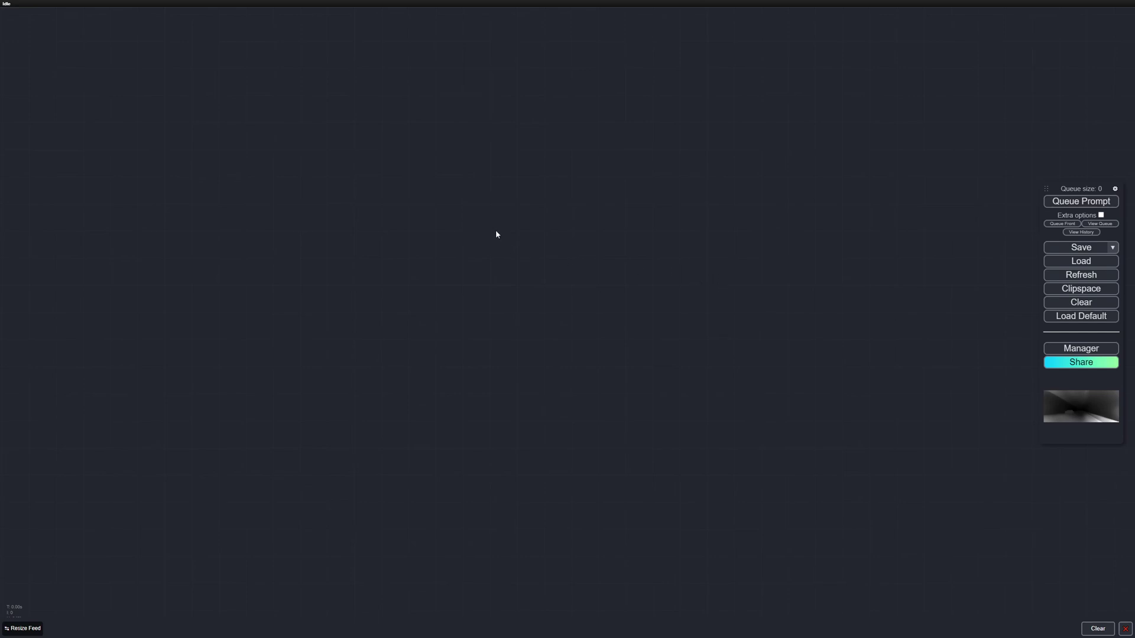
Add a Load Image node and load cartunnelGreyScale.jpg into it.
double_click(287, 136)
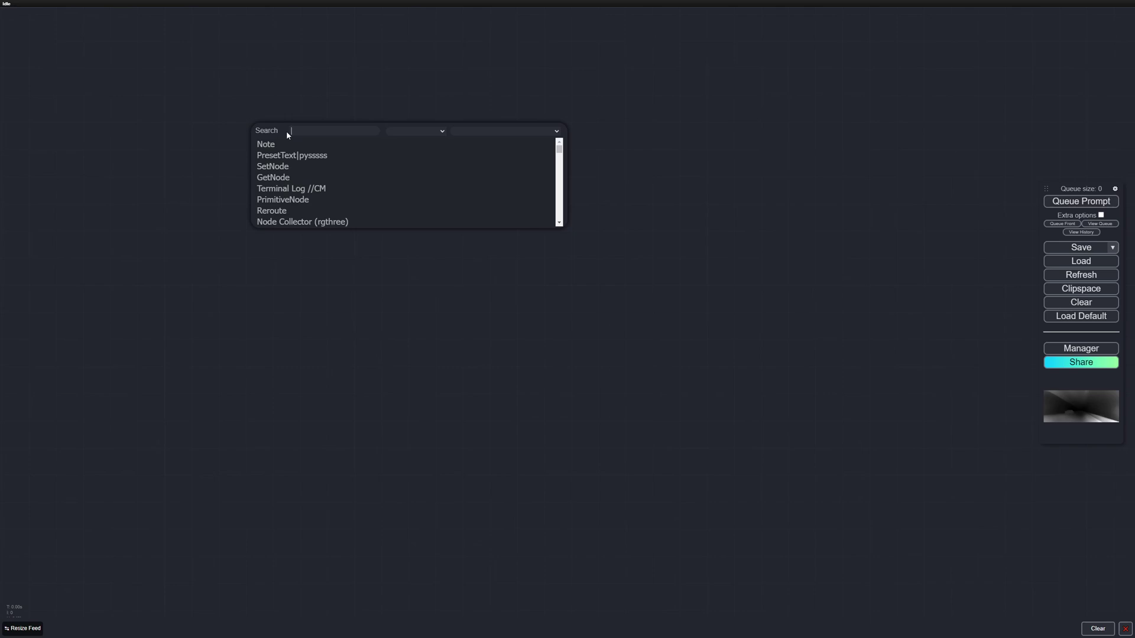
text(LOAD)
click(278, 166)
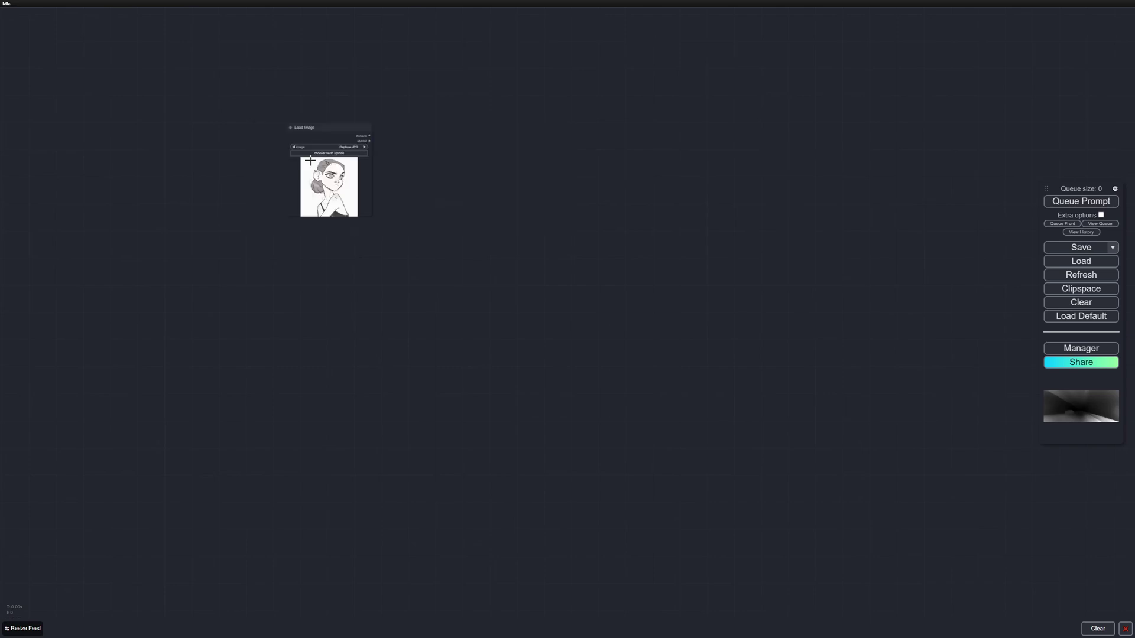
click(337, 154)
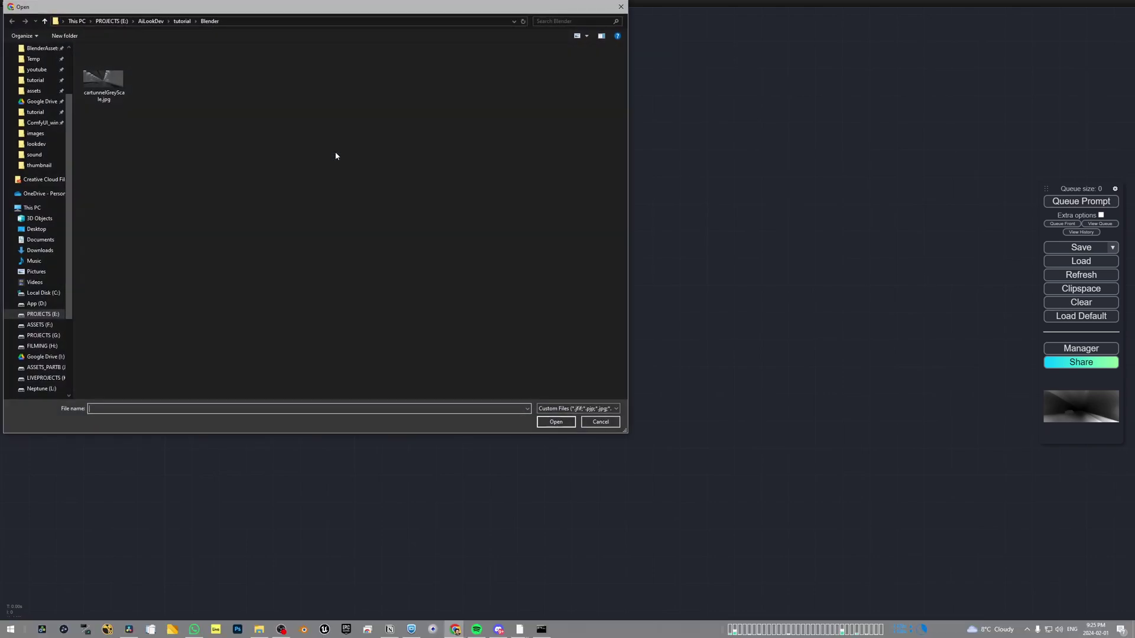
double_click(103, 83)
Move and enlarge the Load Image node, then pull a link from its image output.
drag(307, 127, 195, 74)
drag(262, 165, 331, 203)
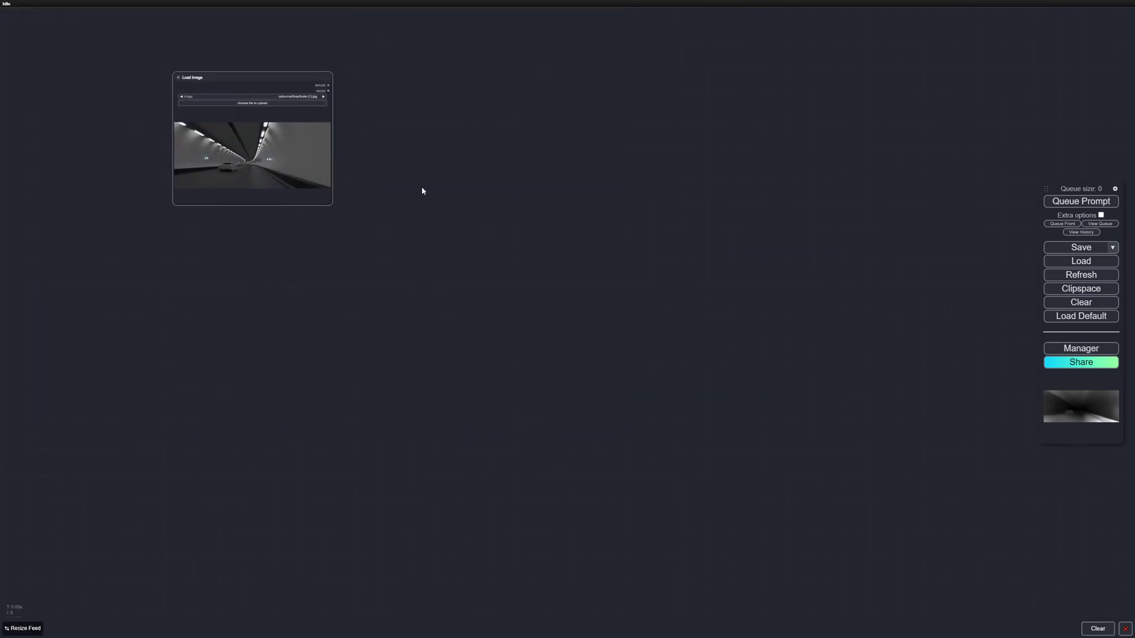
drag(421, 187, 420, 210)
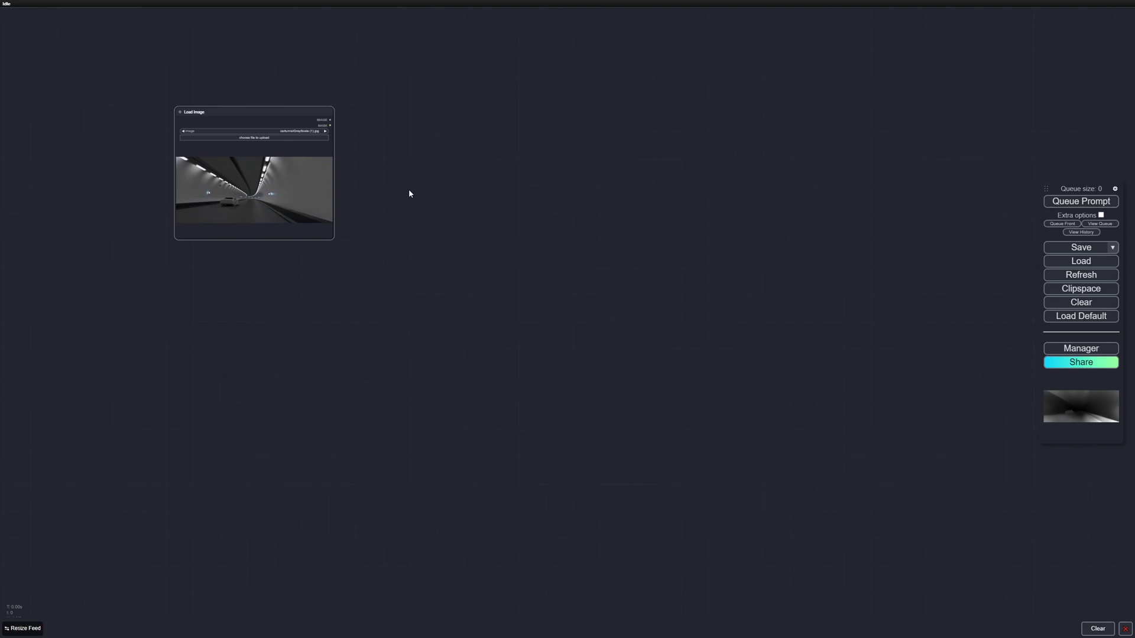
drag(273, 108, 272, 107)
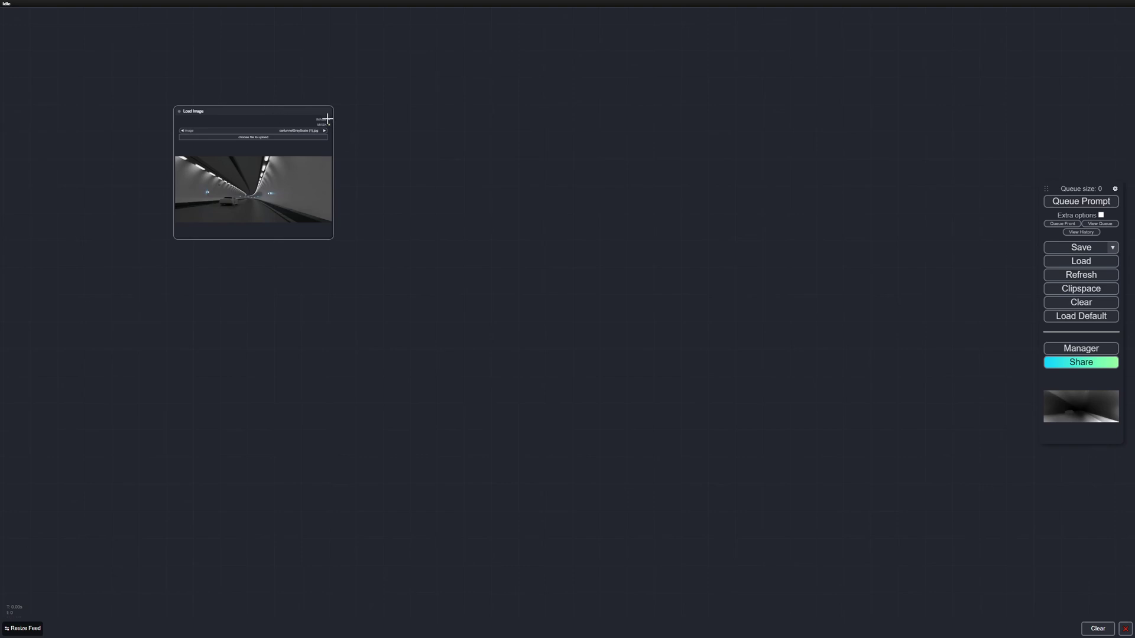
drag(328, 118, 406, 117)
Attach a Canny Edge node to the image, feeding an enlarged Preview Image node.
click(415, 118)
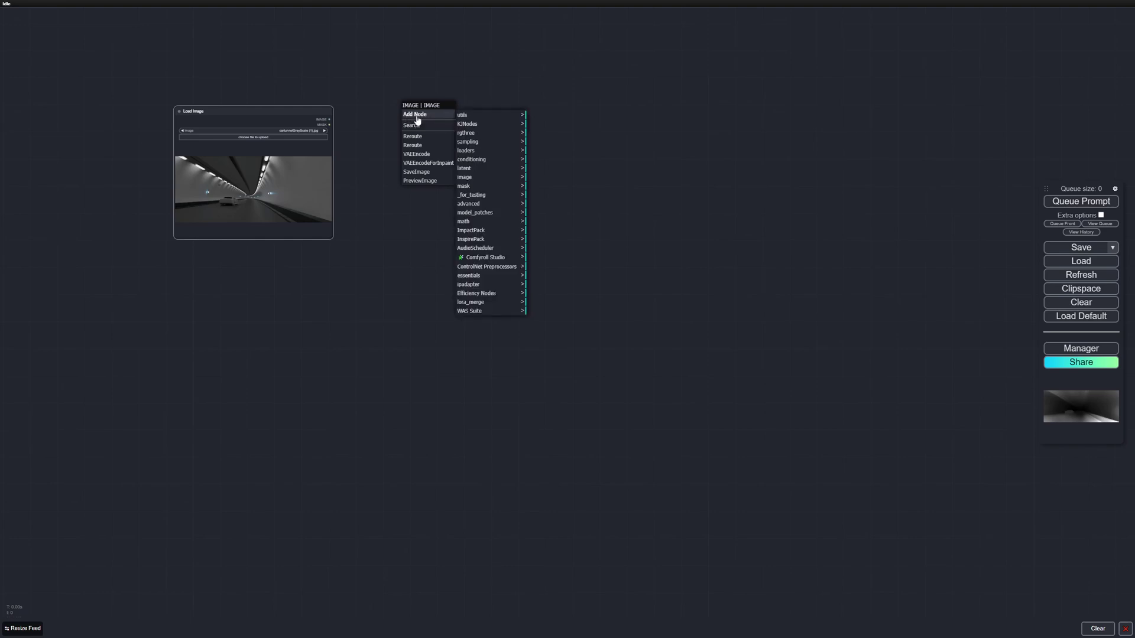
click(411, 126)
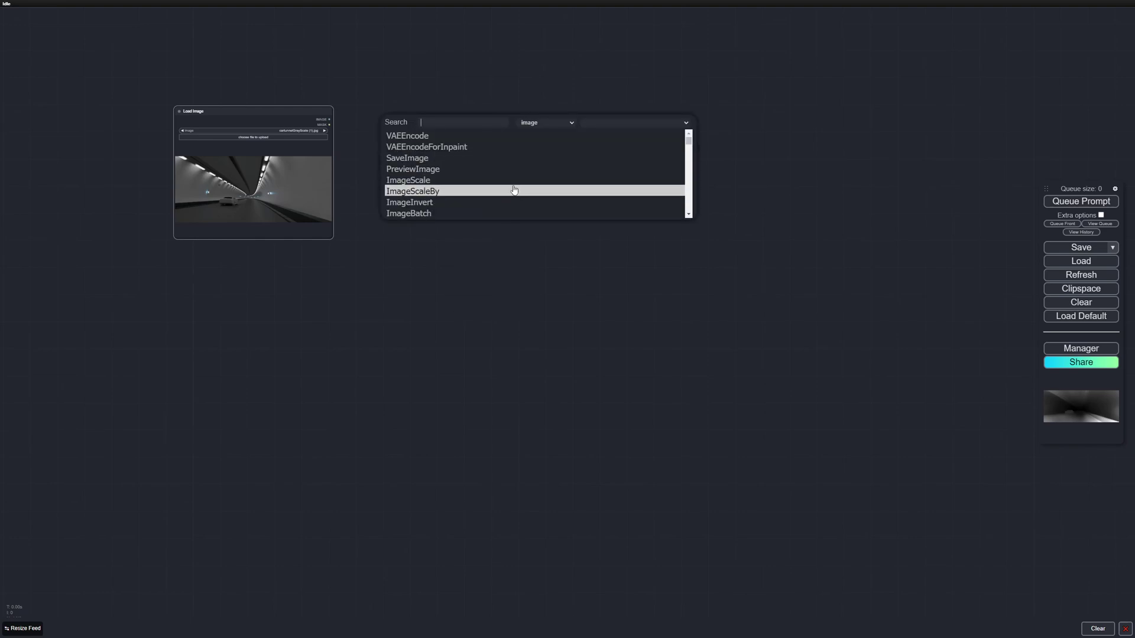
text(CANNY)
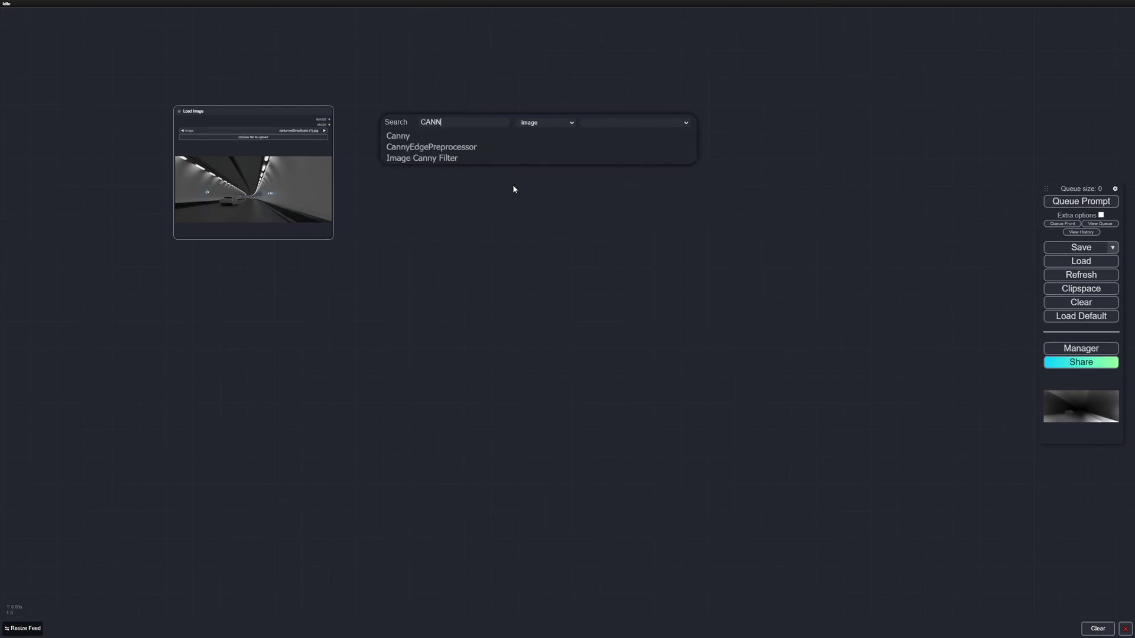
click(442, 148)
drag(465, 123, 522, 133)
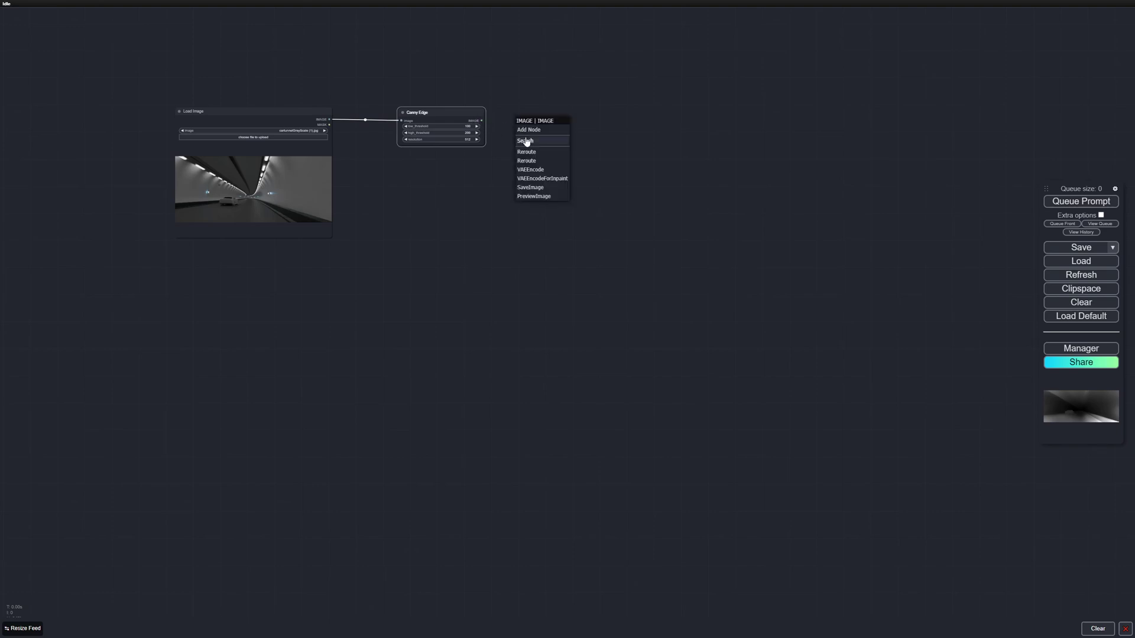
click(537, 198)
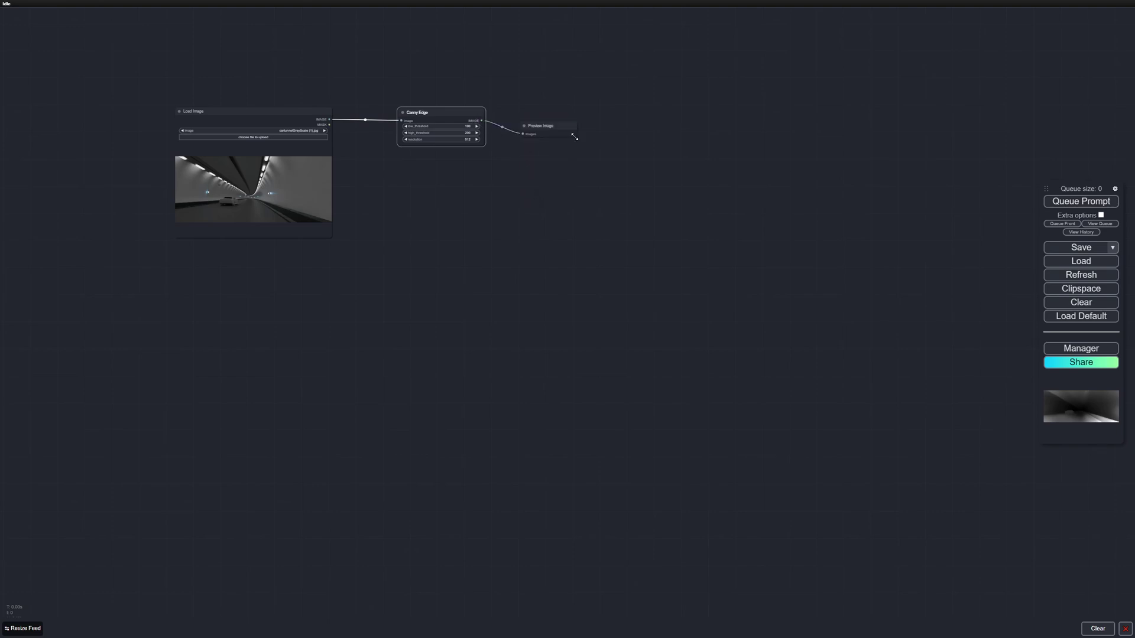
drag(574, 137, 631, 187)
drag(558, 126, 575, 120)
Queue the prompt and lower the Canny high_threshold from 200 to 134, then 46.
click(476, 112)
scroll(467, 157, up, 2)
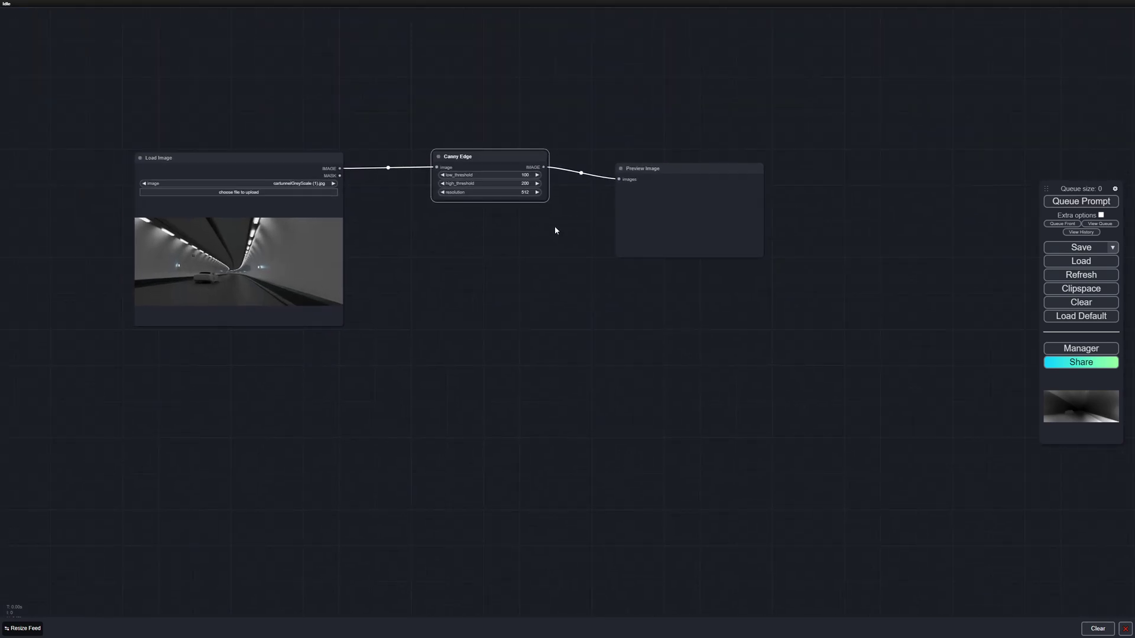
scroll(547, 237, up, 2)
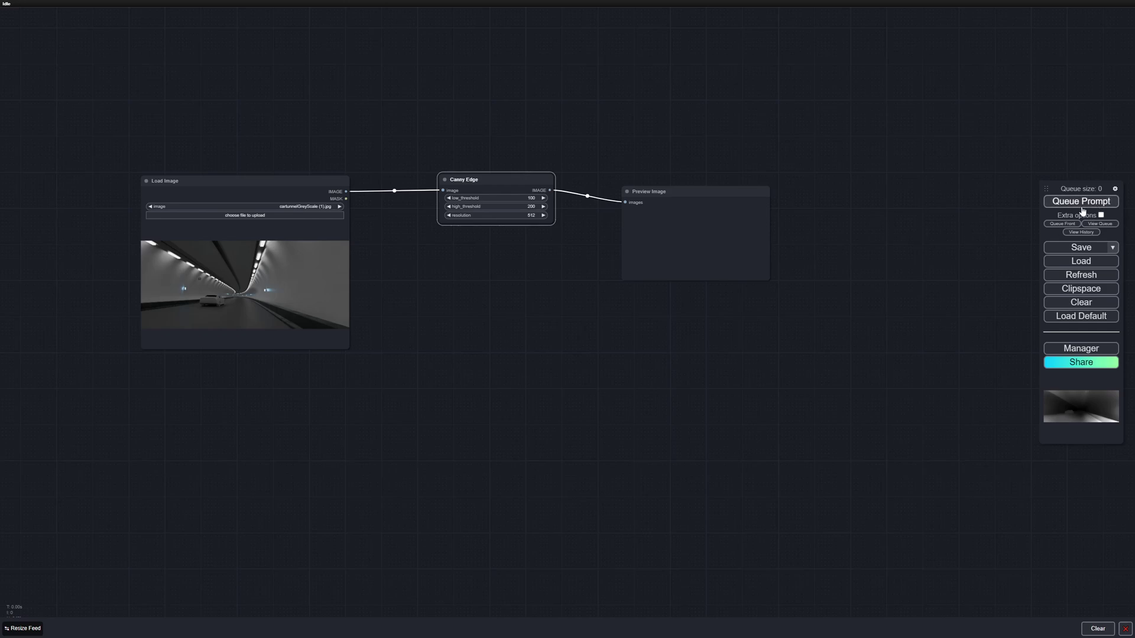
click(1083, 211)
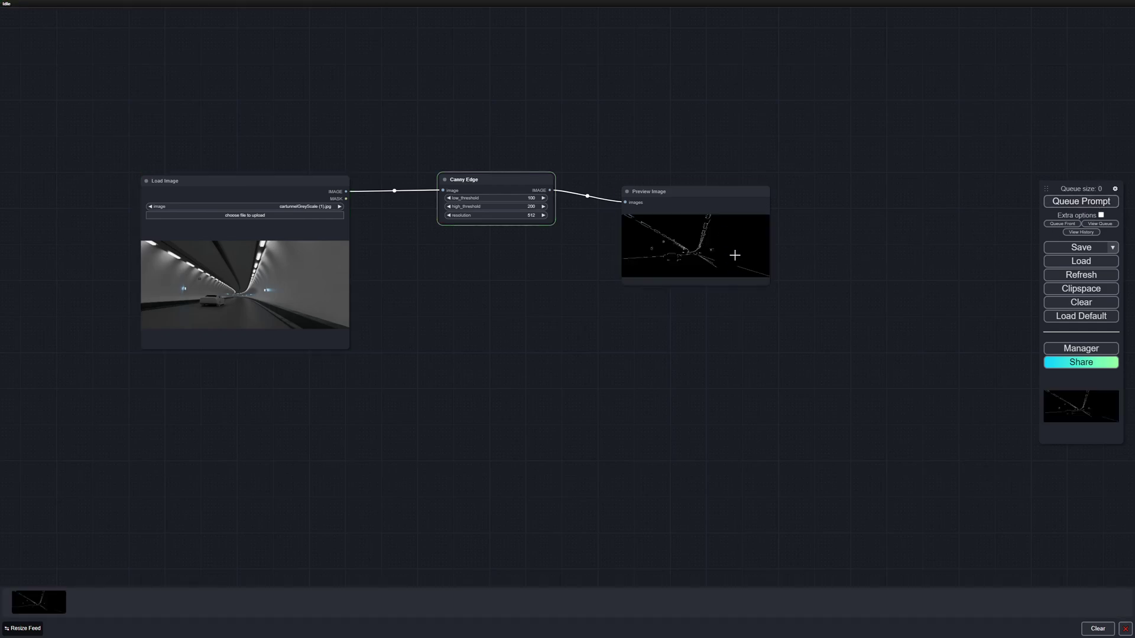
scroll(727, 257, up, 3)
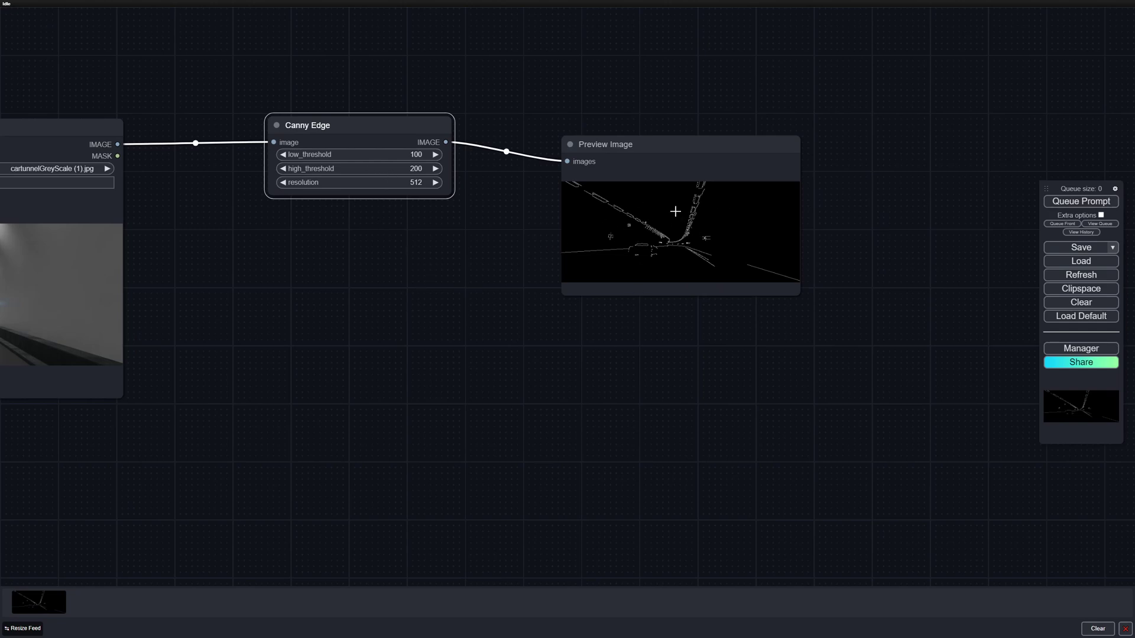
drag(386, 171, 360, 174)
click(1081, 202)
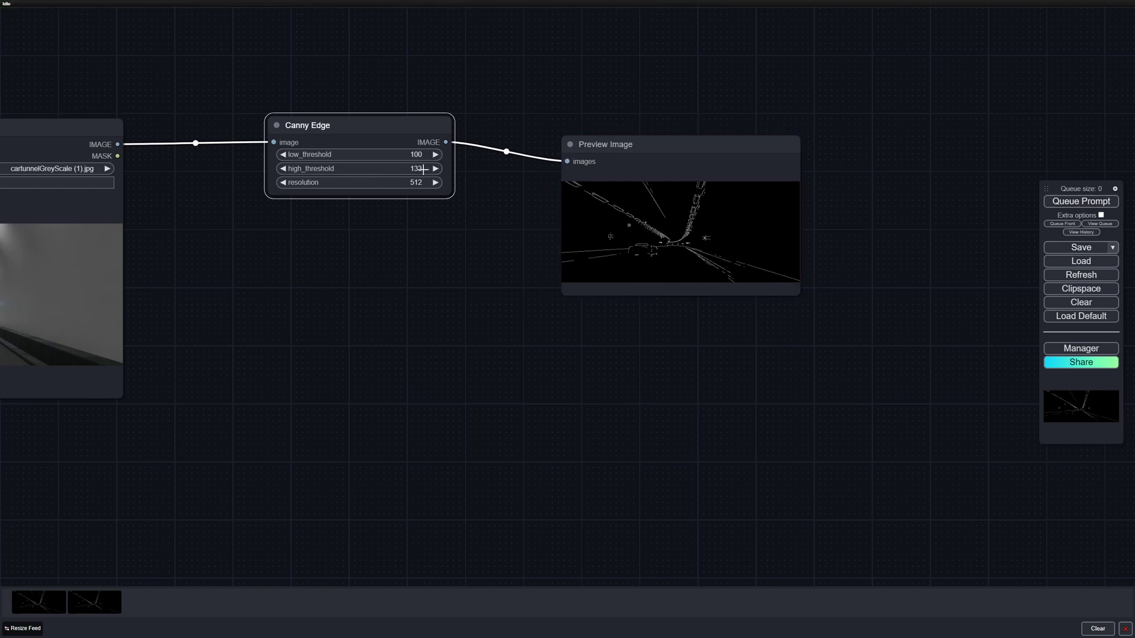
drag(422, 169, 378, 175)
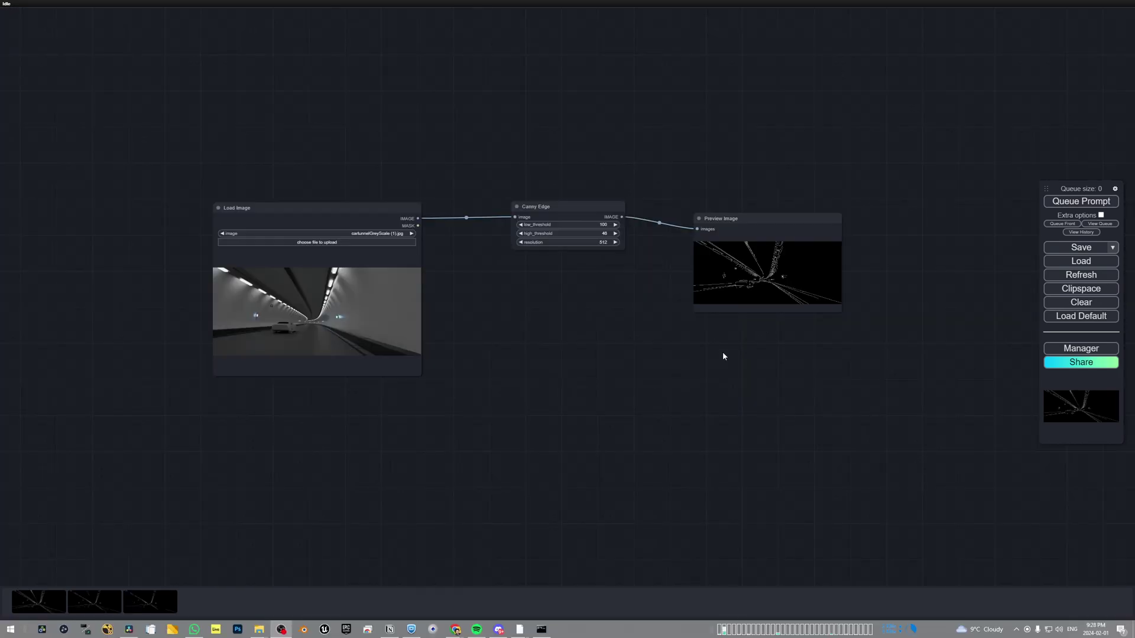
drag(722, 357, 686, 332)
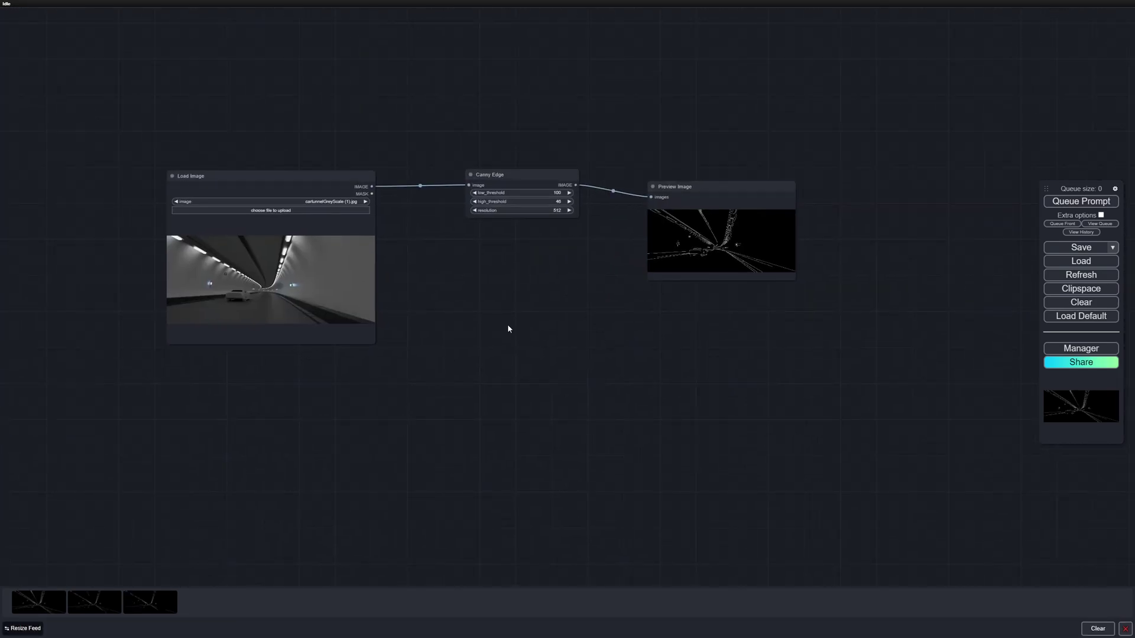
Attach a MiDaS Depth Map preprocessor to the tunnel image with its own Preview Image.
drag(323, 178, 380, 283)
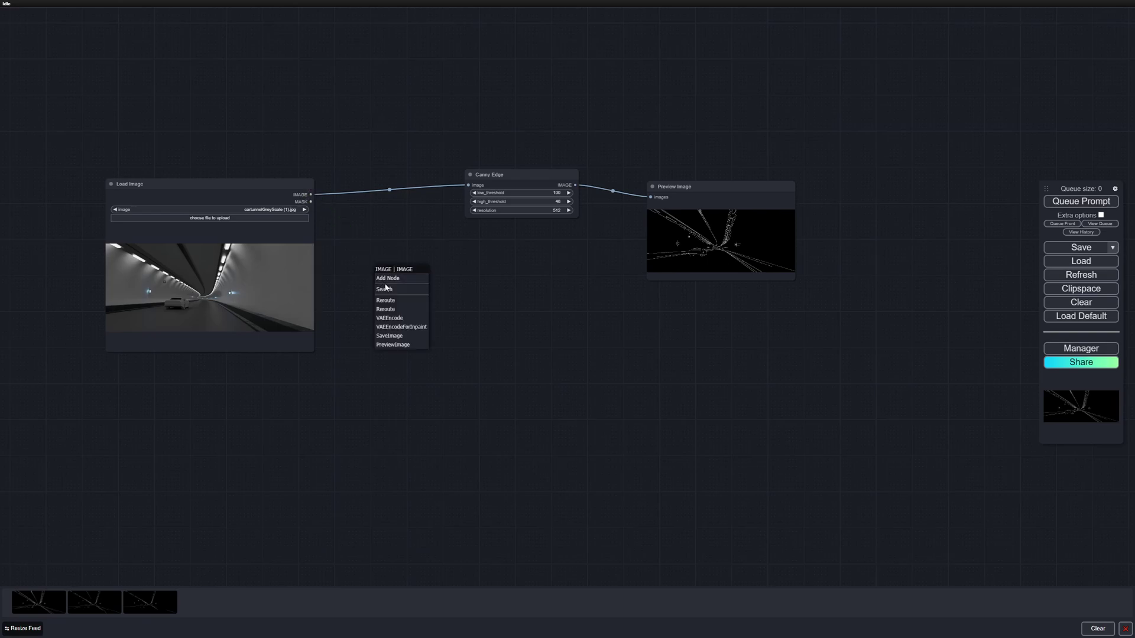
click(385, 288)
text(DEPTH)
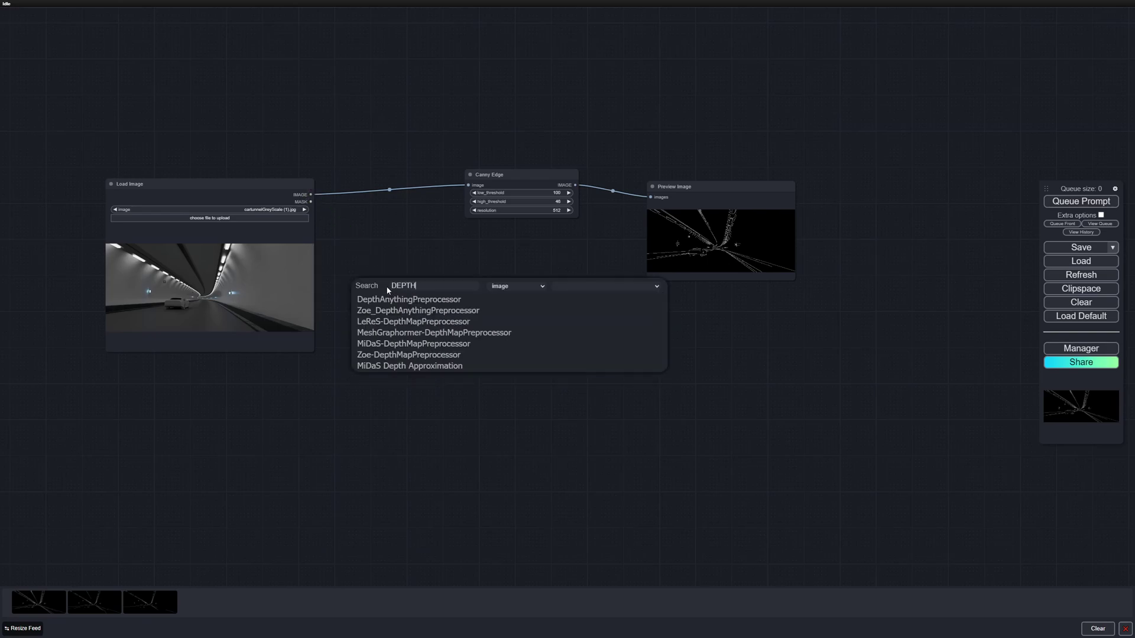
click(395, 348)
drag(442, 287, 545, 340)
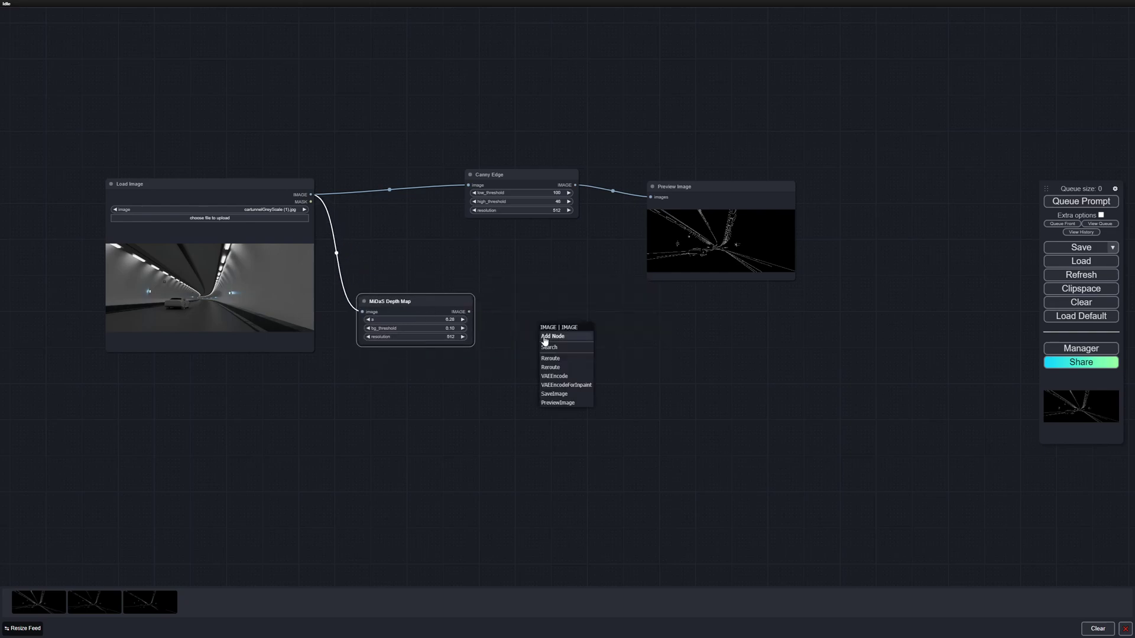
click(556, 402)
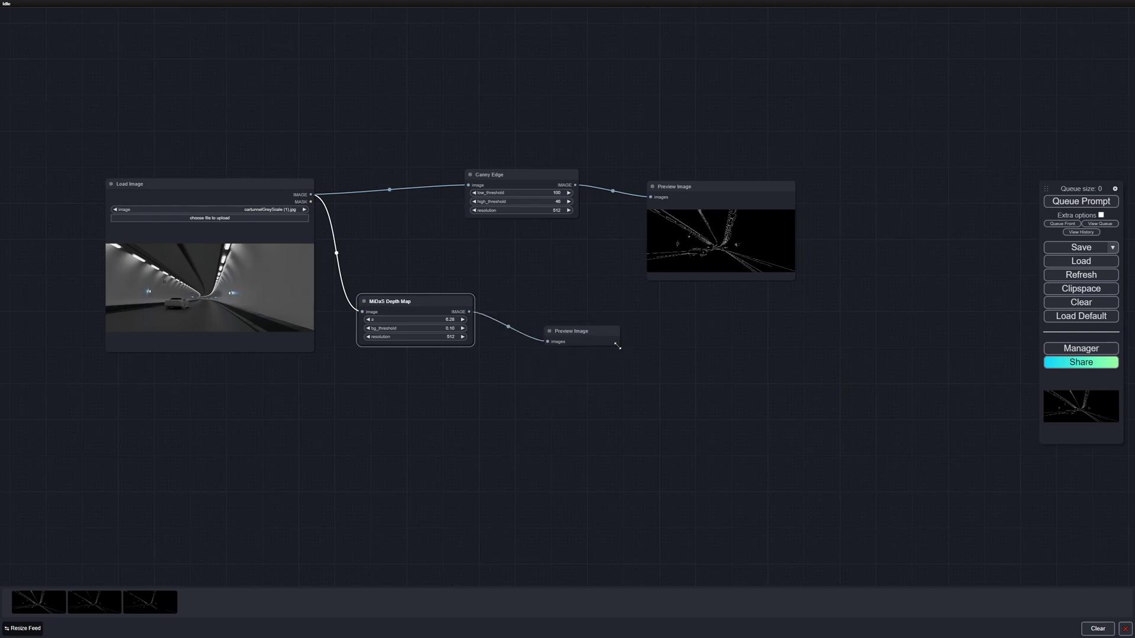
drag(612, 334, 632, 322)
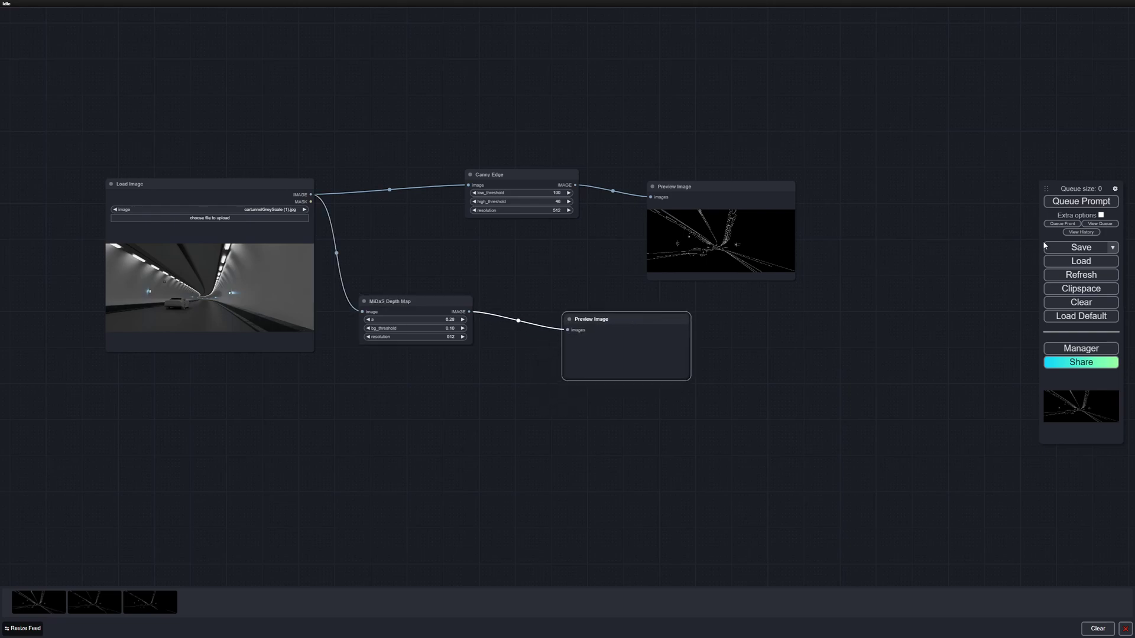
Queue the prompt to generate the depth map and arrange the depth nodes.
click(1056, 207)
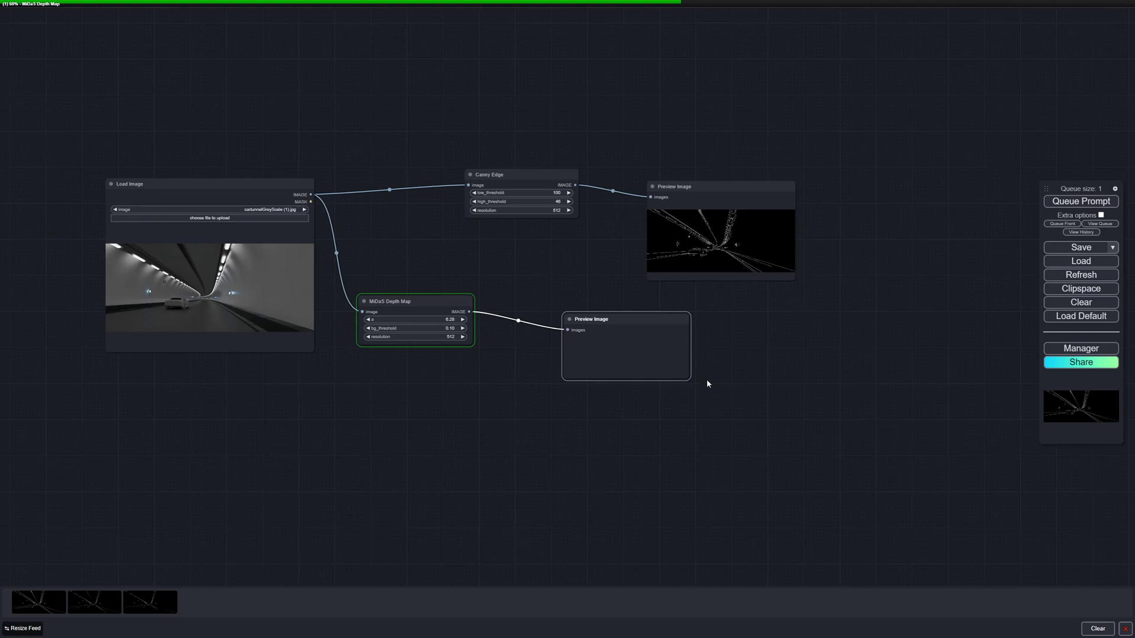
drag(688, 413, 725, 442)
drag(660, 322, 740, 304)
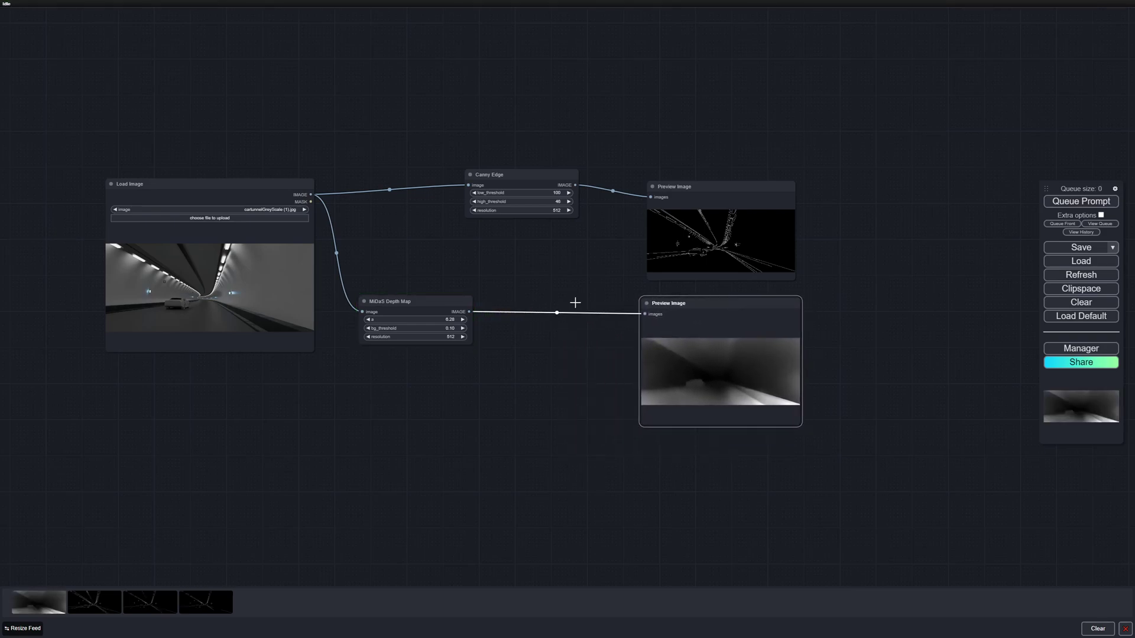
drag(402, 299, 506, 305)
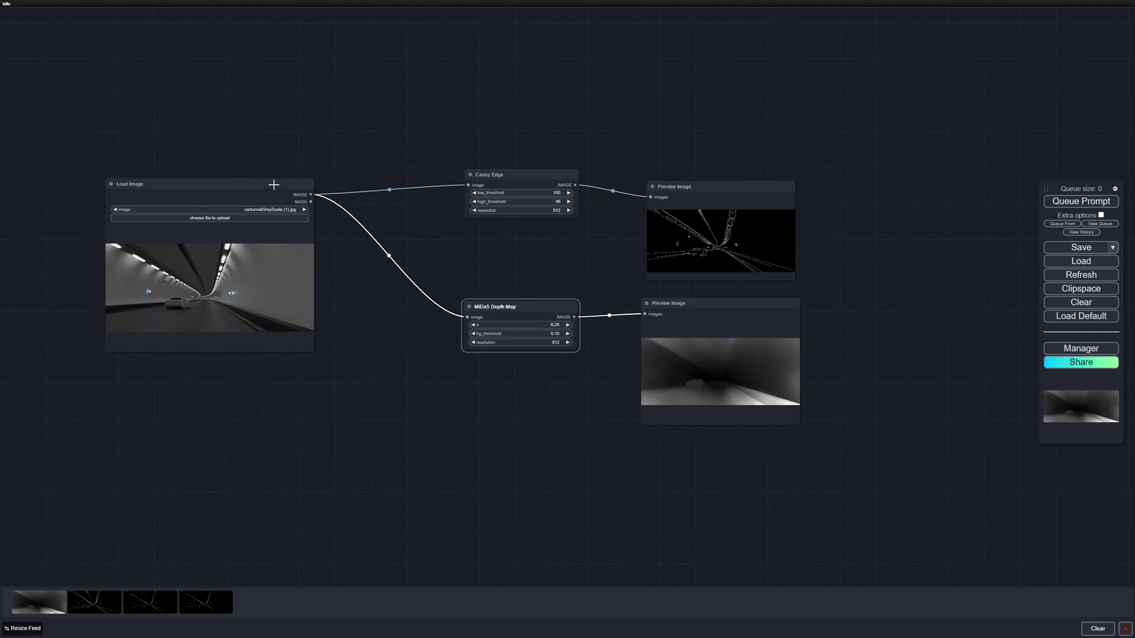
drag(273, 185, 281, 190)
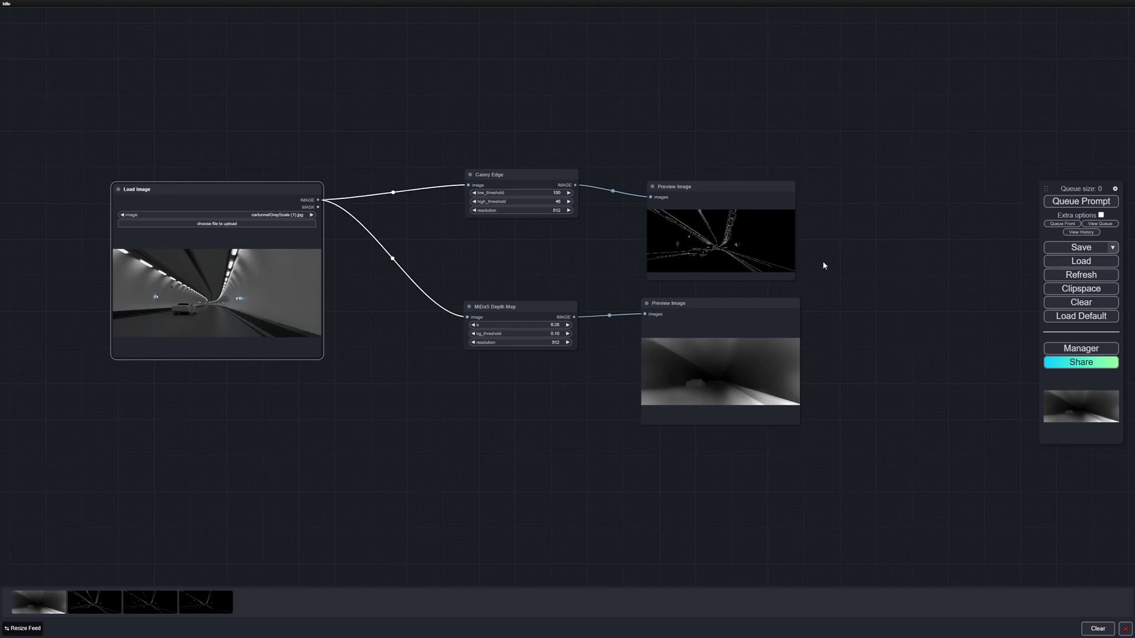
Search 'CONT' and add a Load ControlNet Model node below the Load Image node.
scroll(823, 265, down, 2)
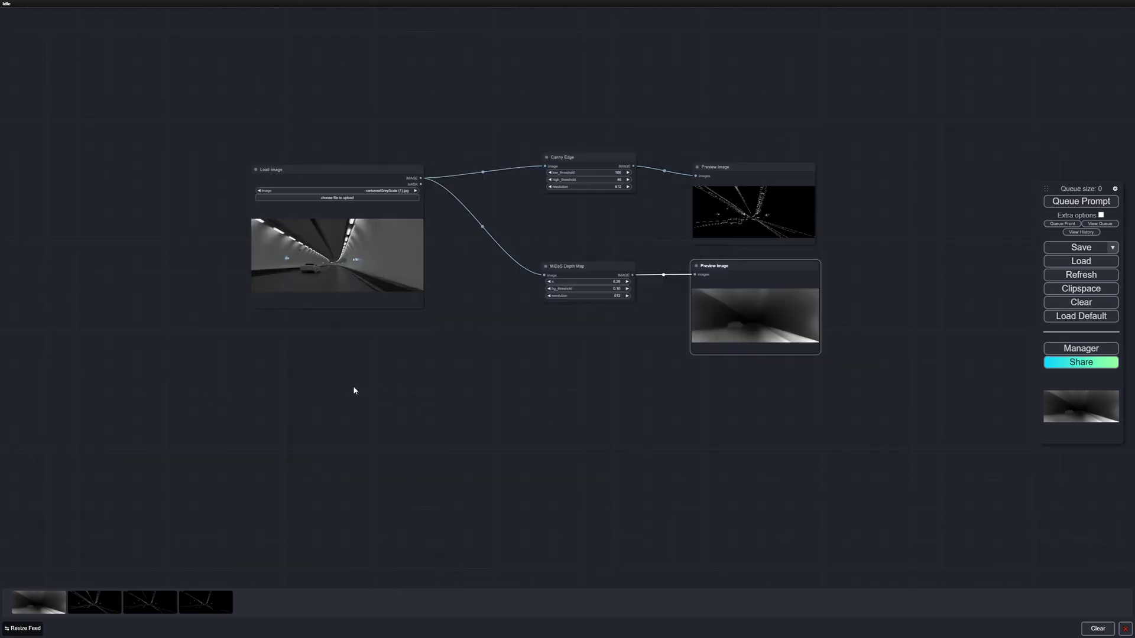
scroll(434, 373, up, 2)
double_click(242, 400)
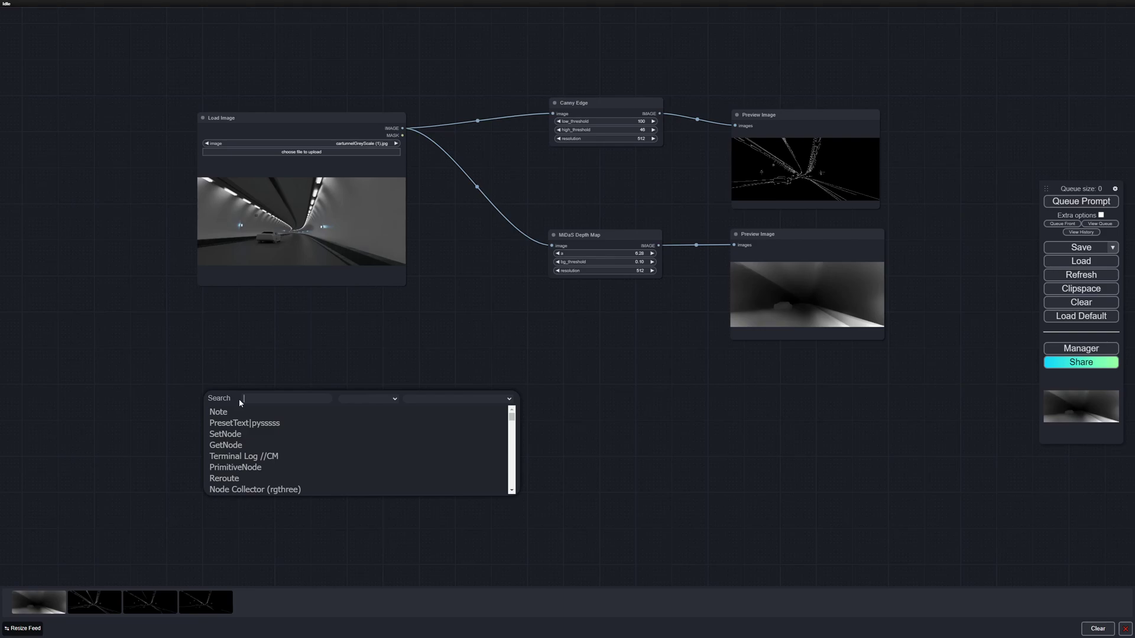
text(LOAD)
key(BackSpace)
key(BackSpace)
key(BackSpace)
key(BackSpace)
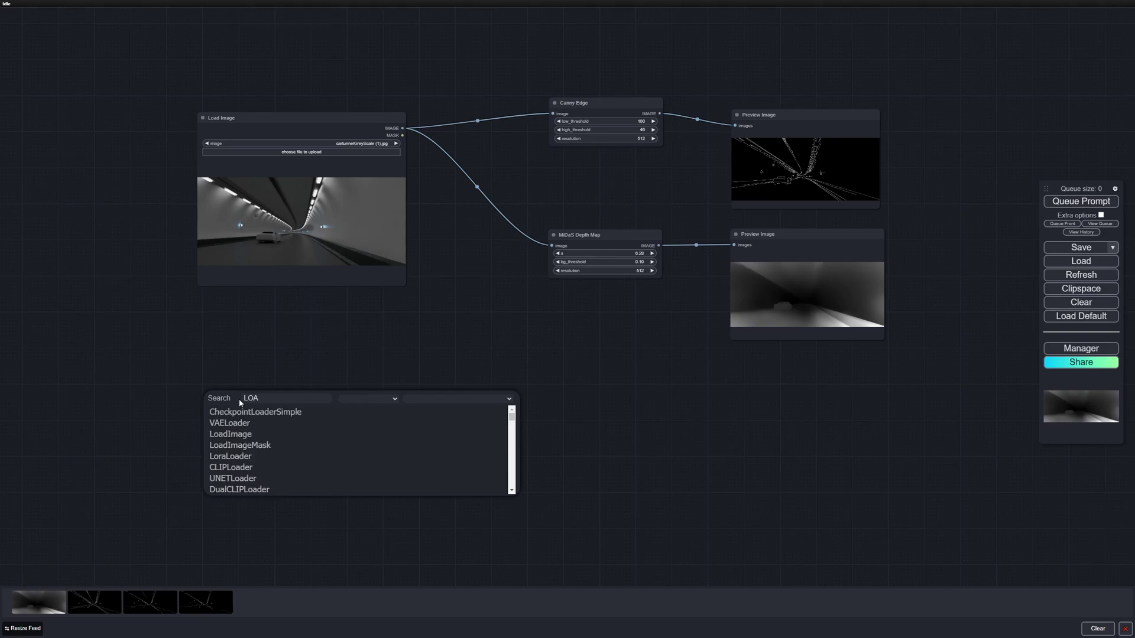
text(CONT)
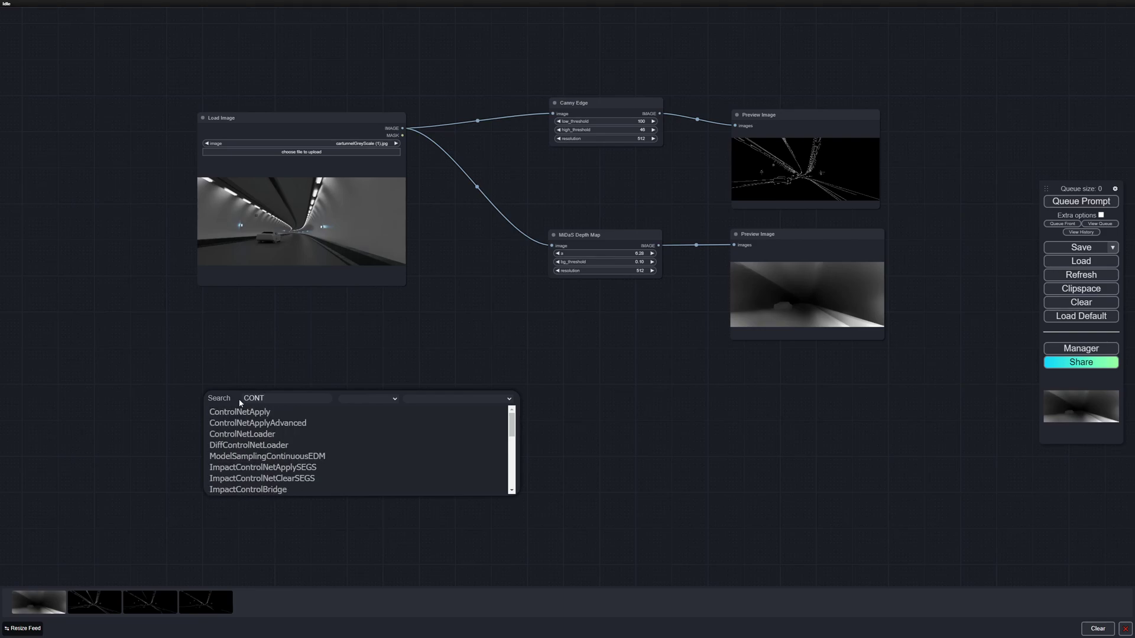
click(250, 433)
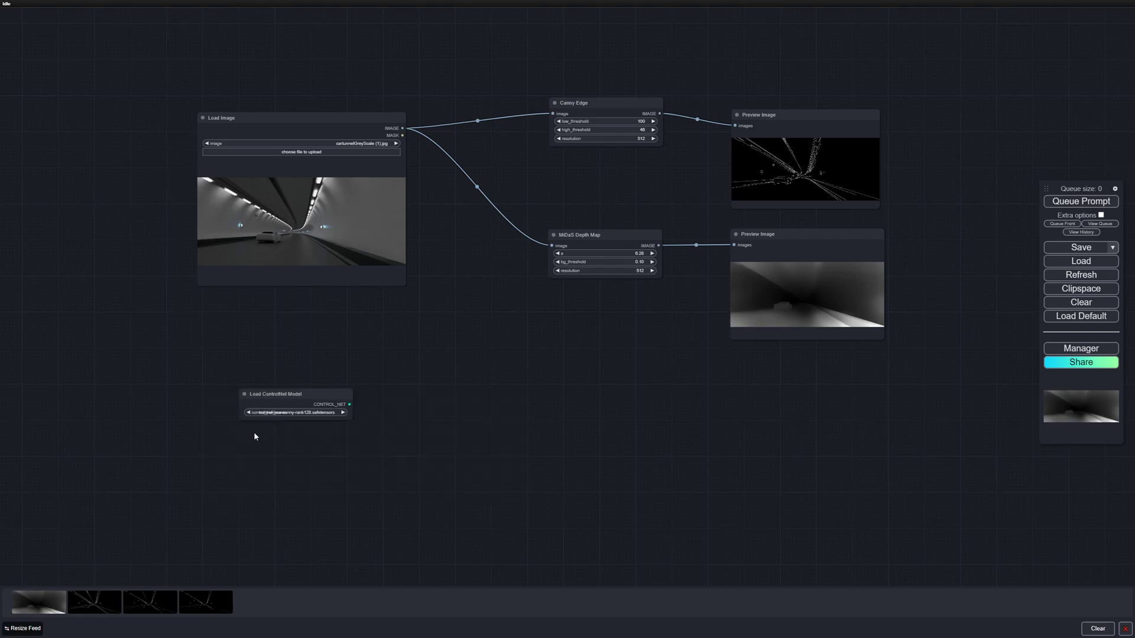
Set the loader's model to control-lora-canny-rank256.safetensors and move it into place.
scroll(277, 435, up, 3)
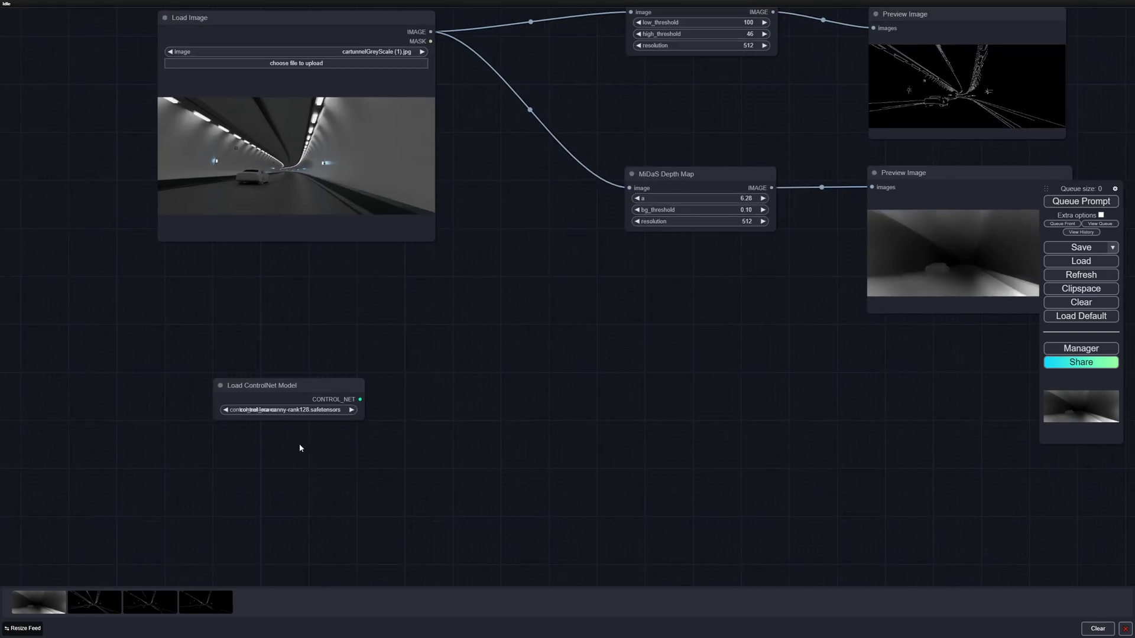
click(306, 410)
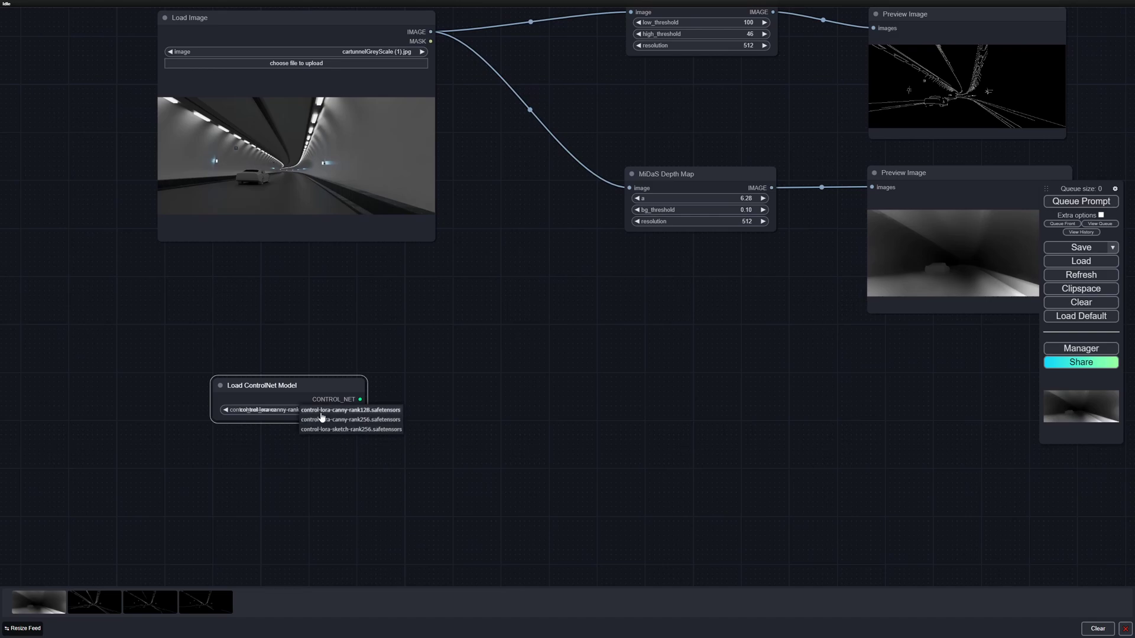
click(322, 419)
drag(317, 384, 286, 367)
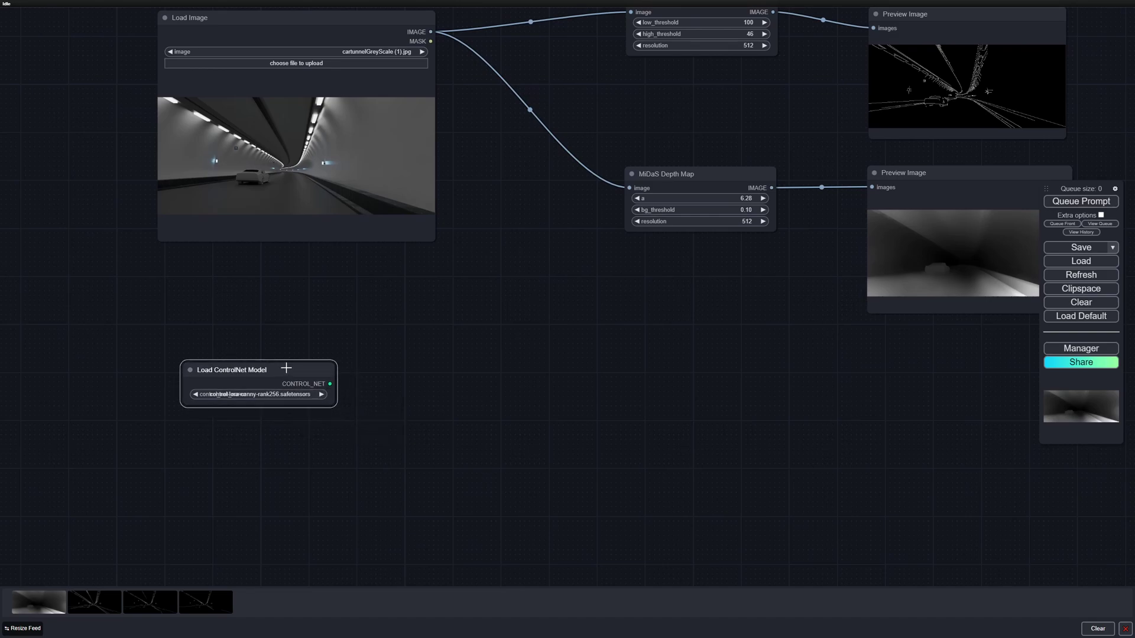
click(426, 445)
scroll(418, 423, down, 2)
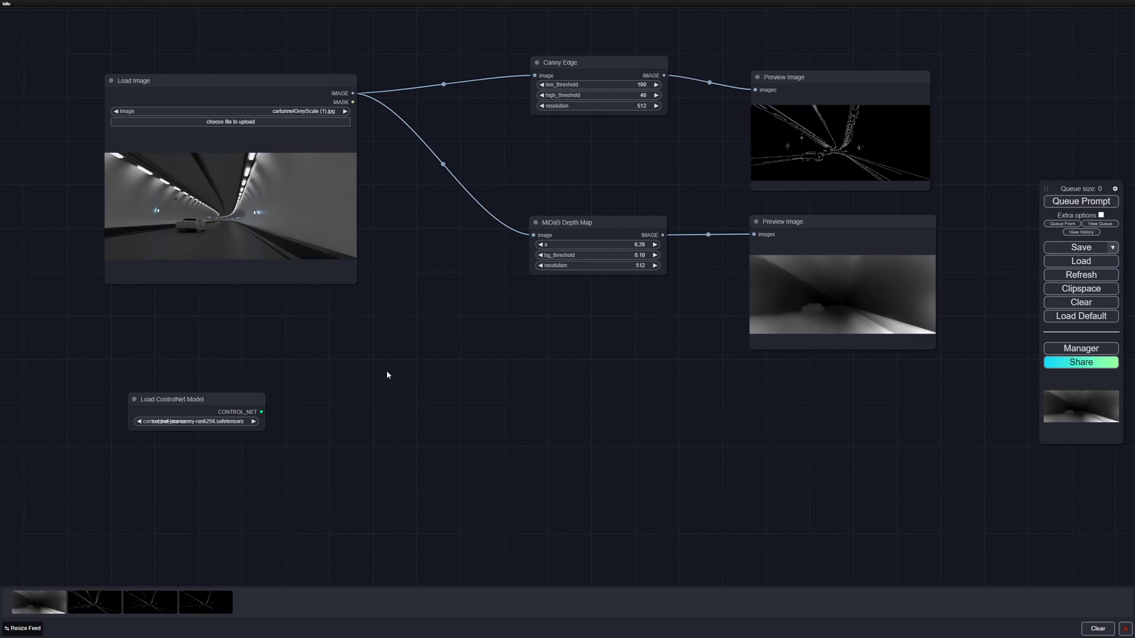
Add a Control Net Stacker fed by the ControlNet loader and arrange both nodes.
drag(262, 412, 362, 425)
click(374, 430)
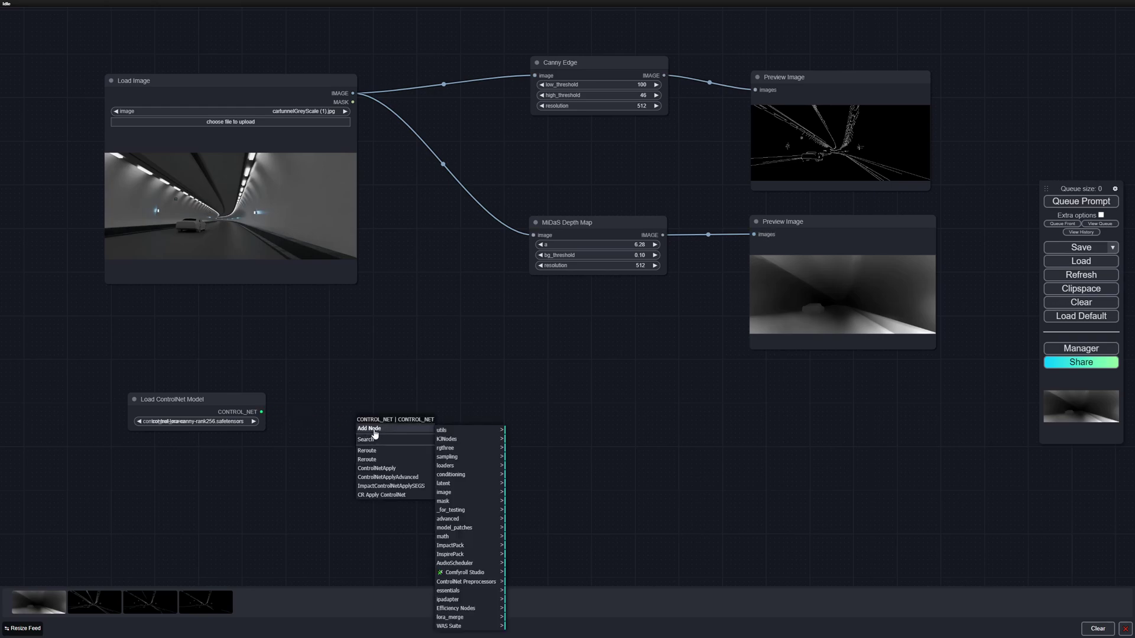
click(371, 438)
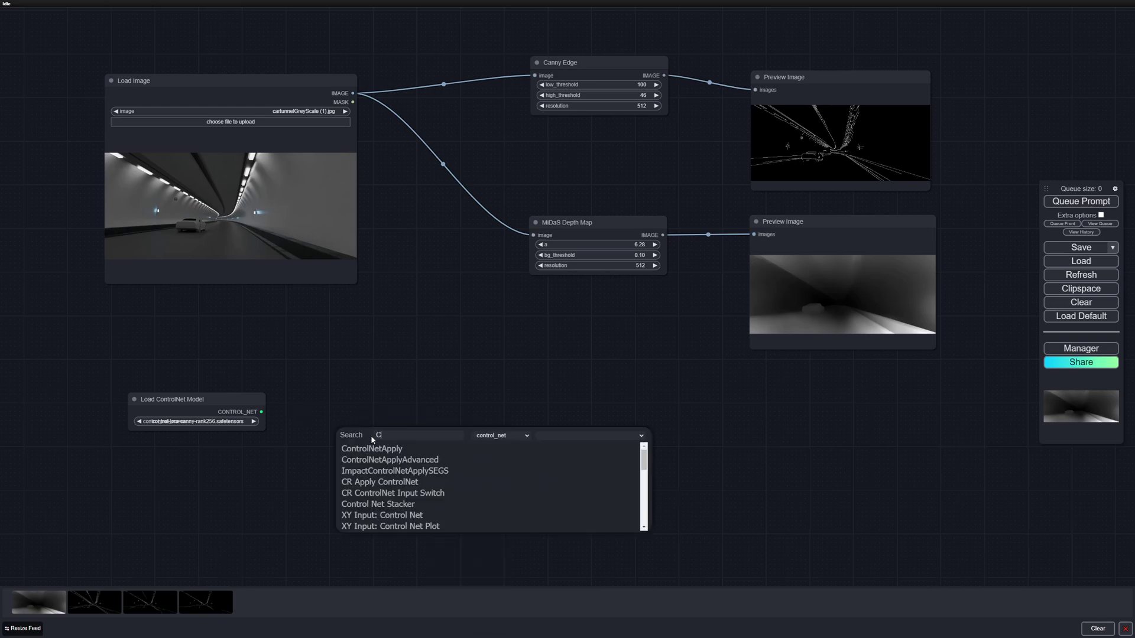
text(STAC)
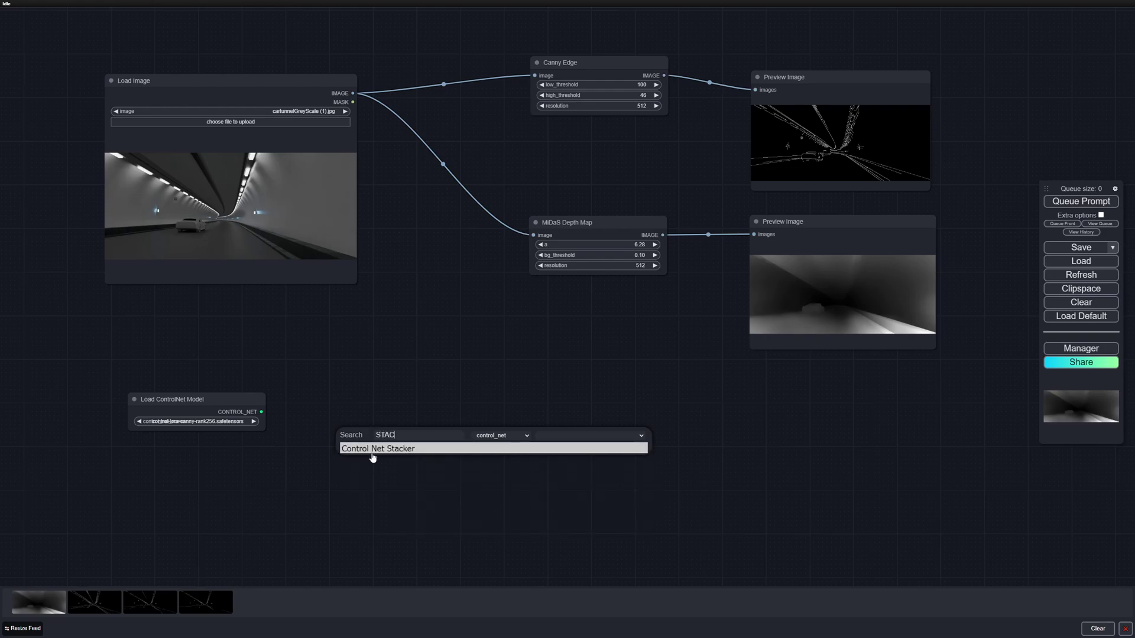
click(372, 452)
drag(450, 429, 450, 414)
drag(252, 402, 240, 399)
drag(448, 422, 454, 423)
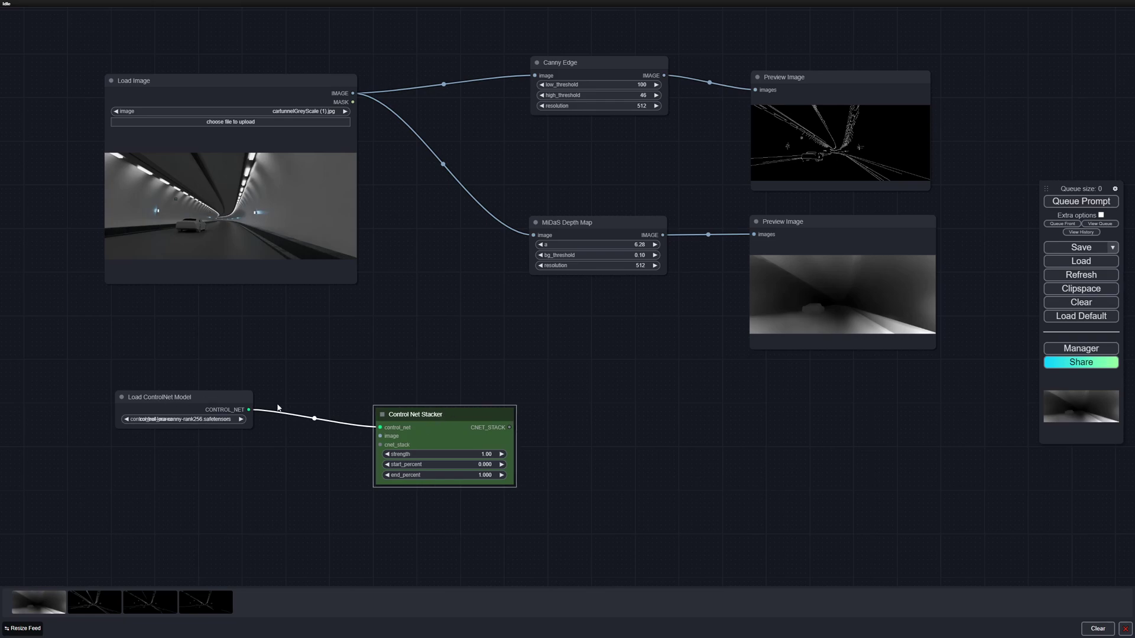
drag(212, 398, 223, 395)
drag(412, 425, 460, 424)
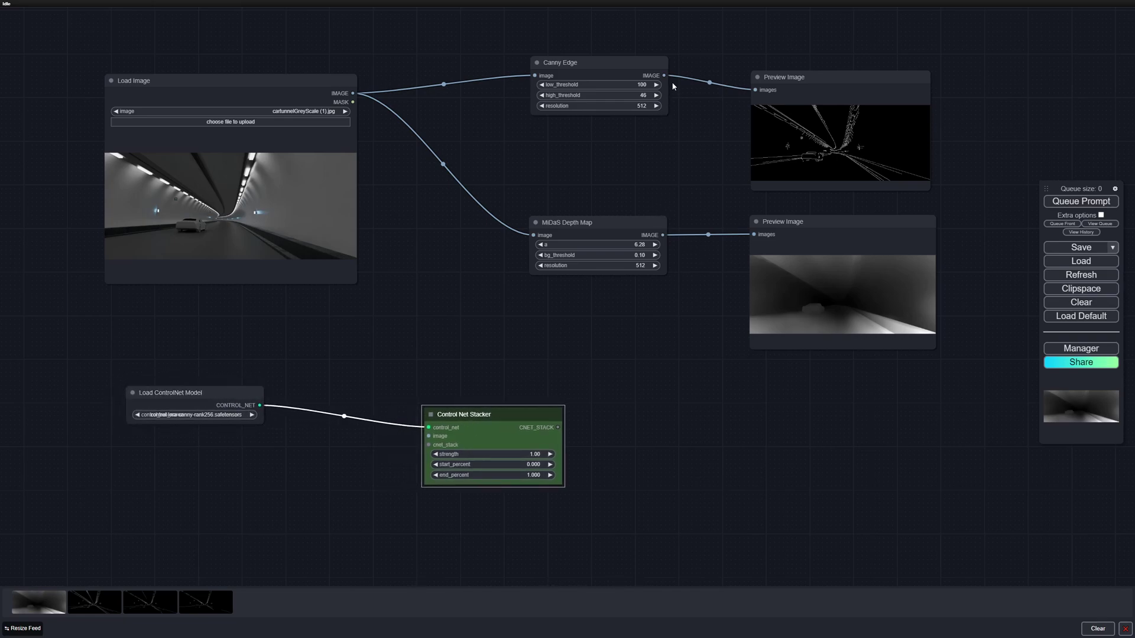
Wire the Canny edge image into the first stacker and remove a stray pasted Load Image.
drag(664, 76, 430, 436)
drag(494, 422, 489, 414)
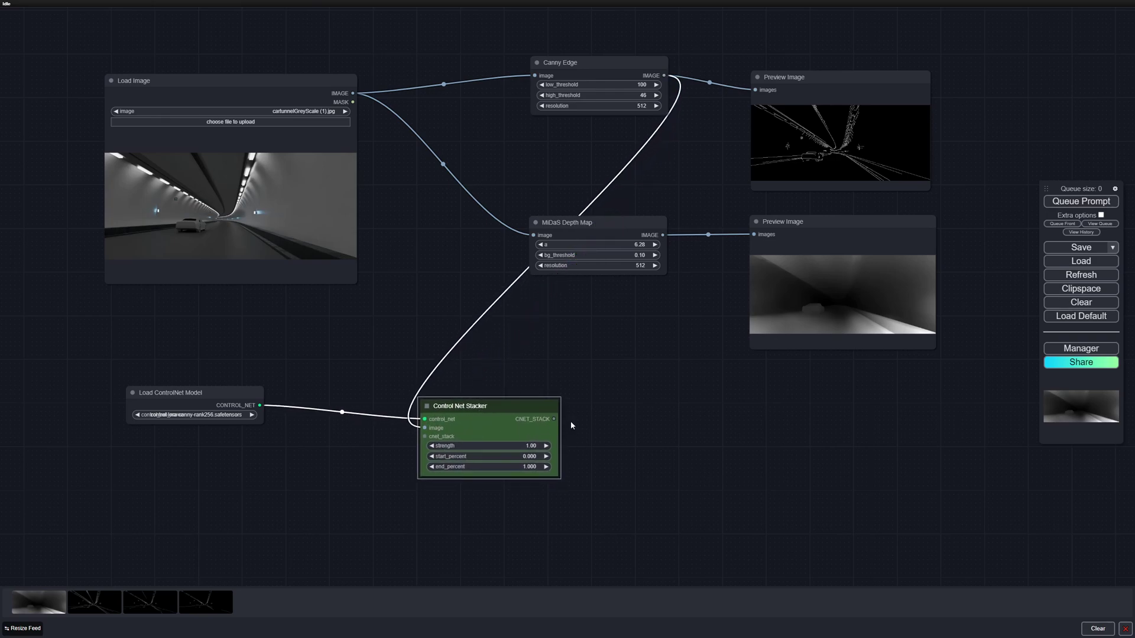
drag(619, 441, 587, 448)
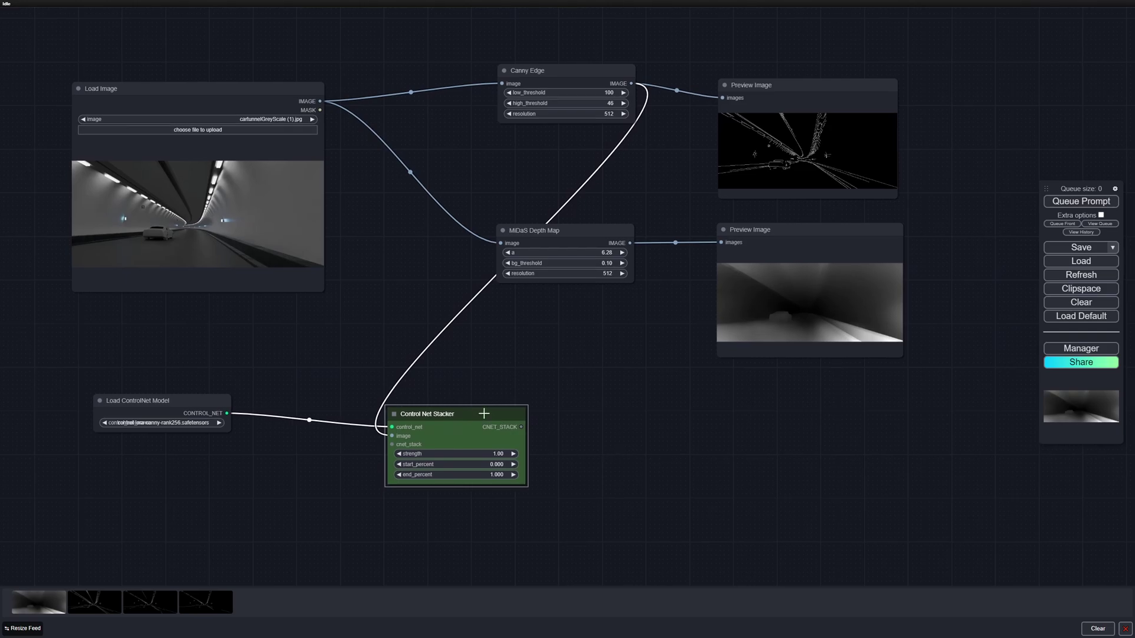
drag(486, 421, 479, 416)
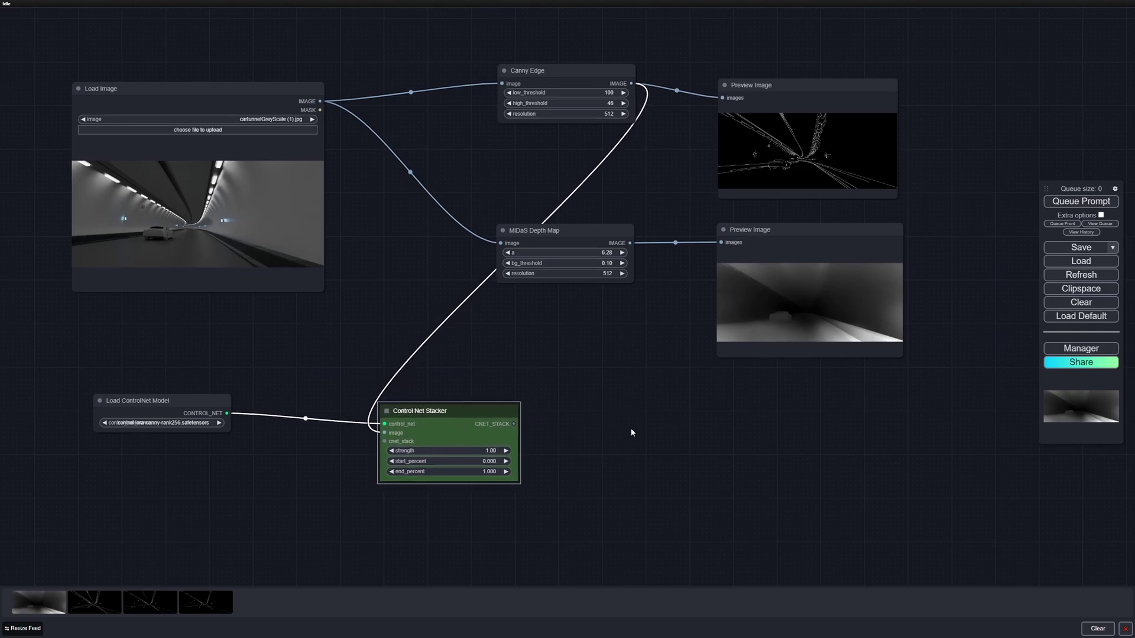
scroll(639, 431, down, 1)
key(ctrl+v)
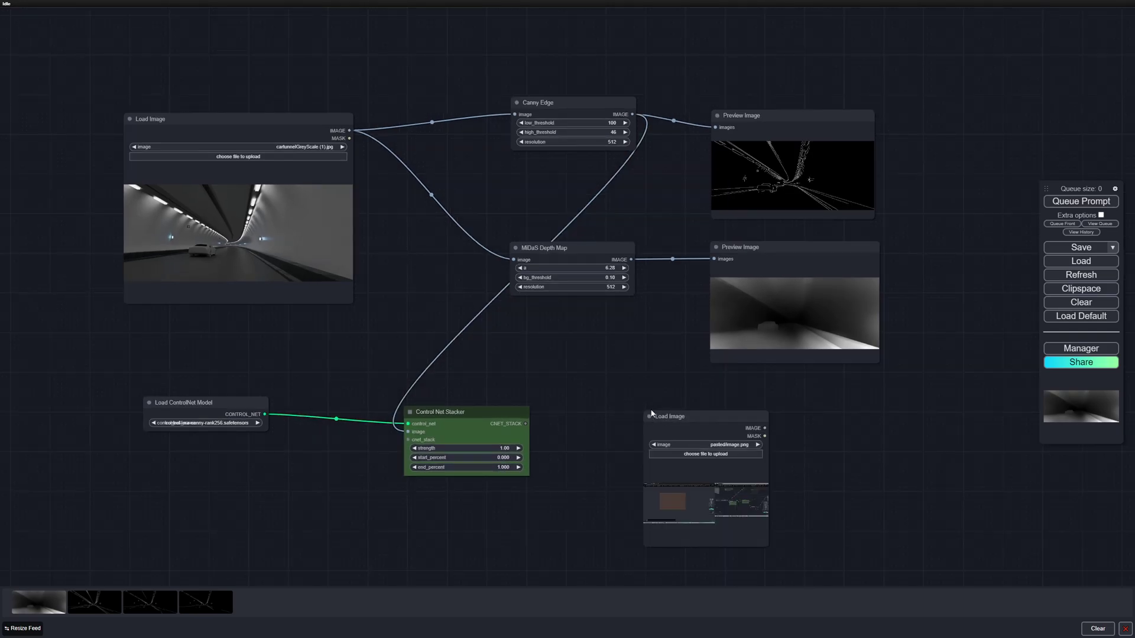
drag(655, 416, 636, 402)
key(Delete)
scroll(620, 416, up, 2)
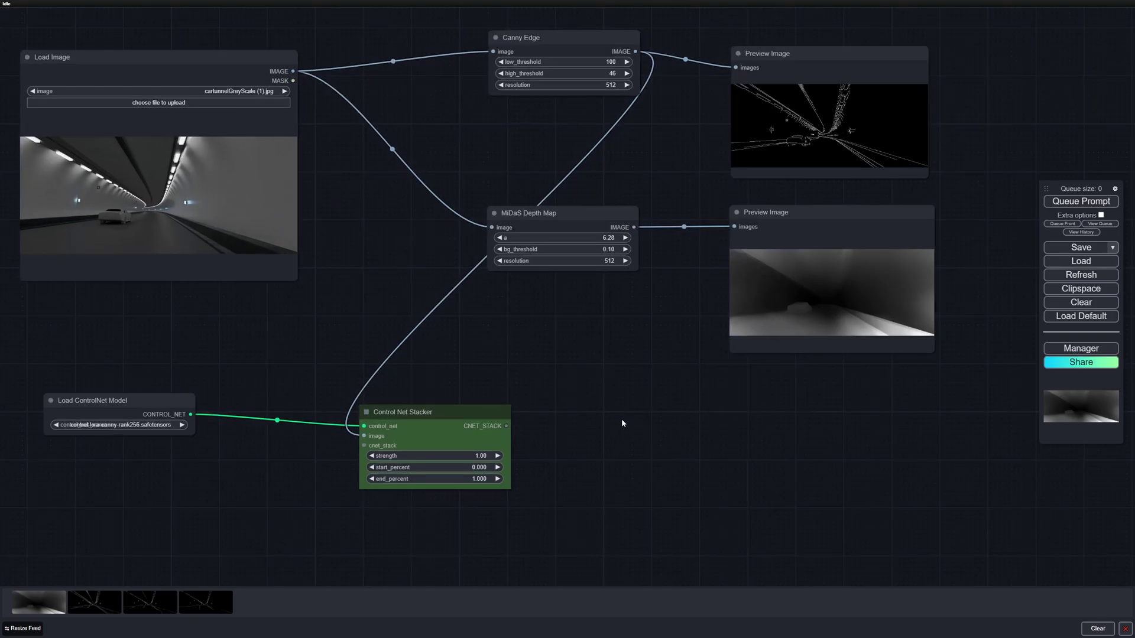
Add a second Control Net Stacker chained after the first, with the depth map and ControlNet model.
double_click(622, 419)
text(STAC)
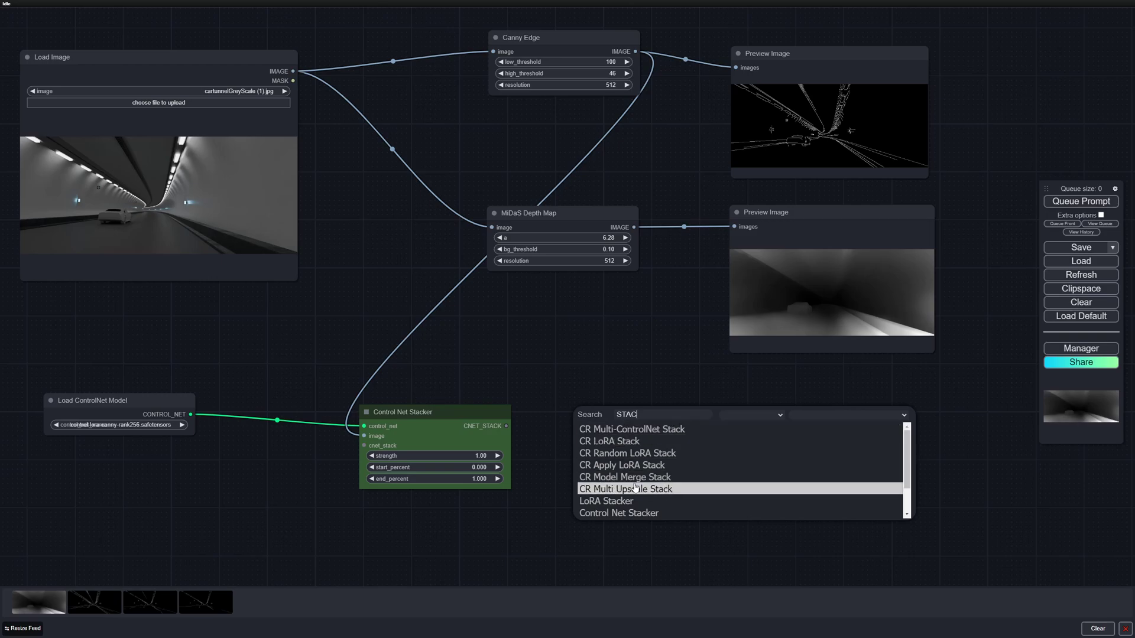
click(630, 513)
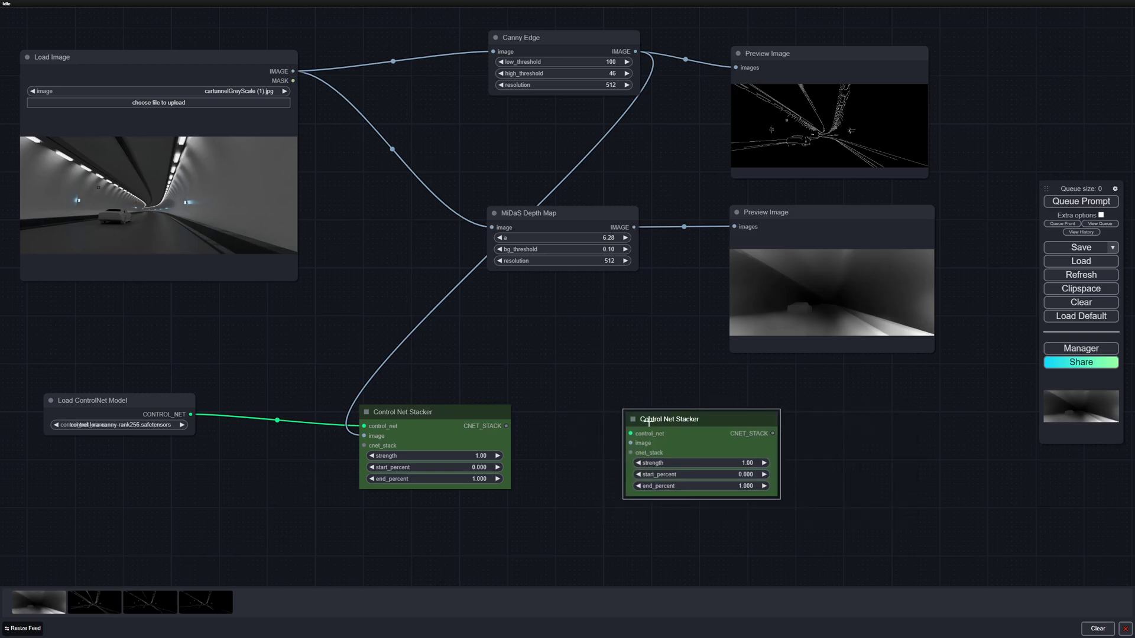
click(480, 414)
drag(480, 413, 632, 452)
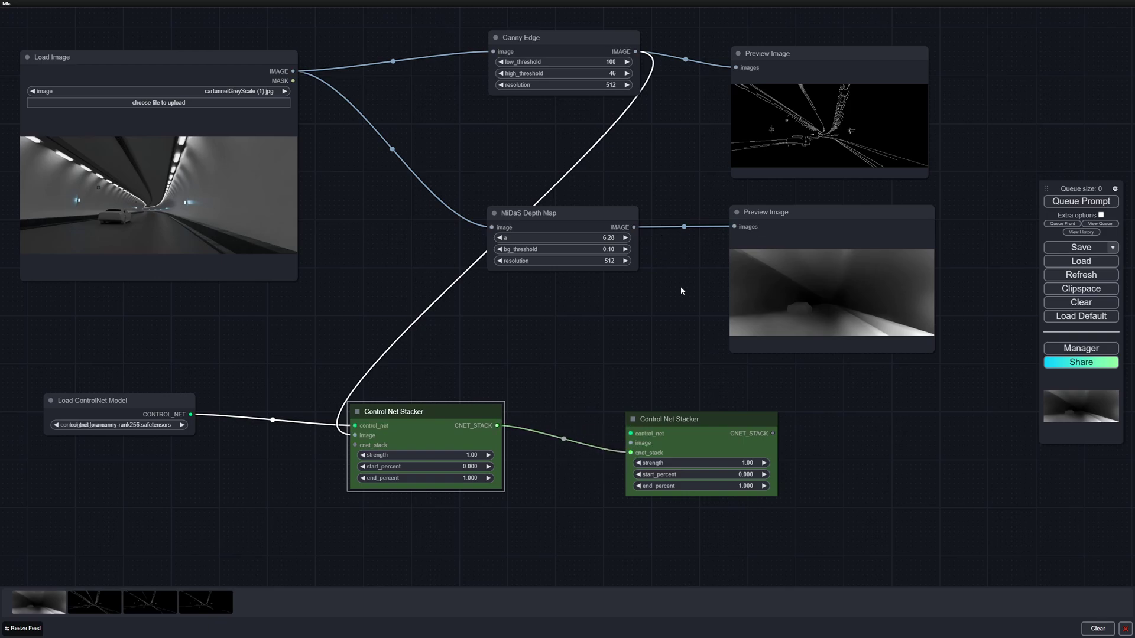
drag(678, 292, 662, 295)
drag(617, 230, 629, 406)
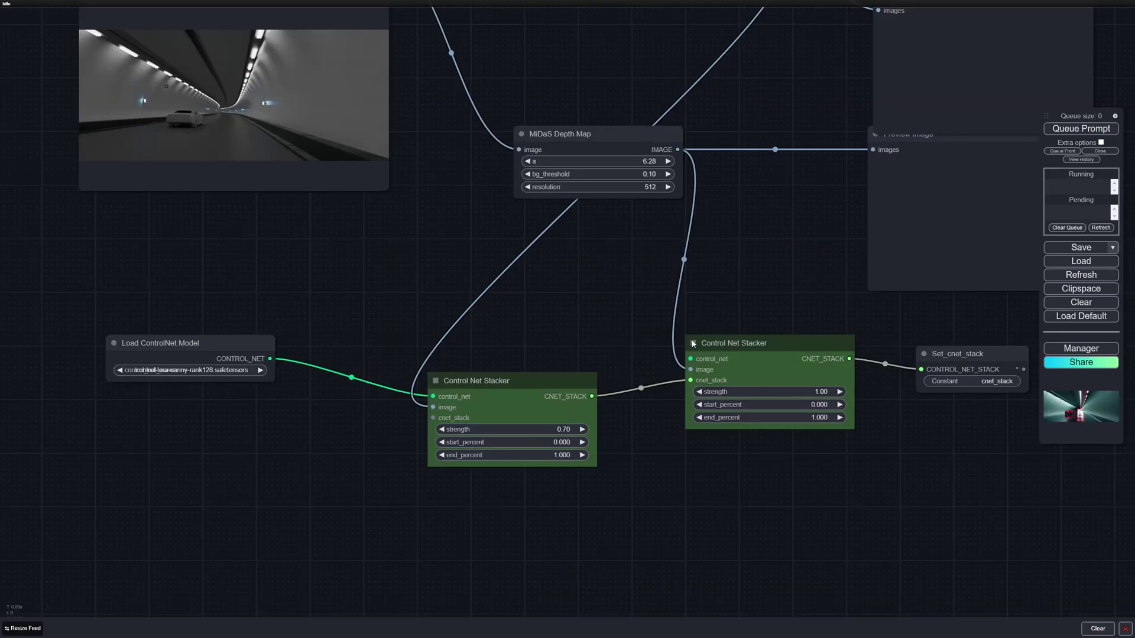
click(743, 345)
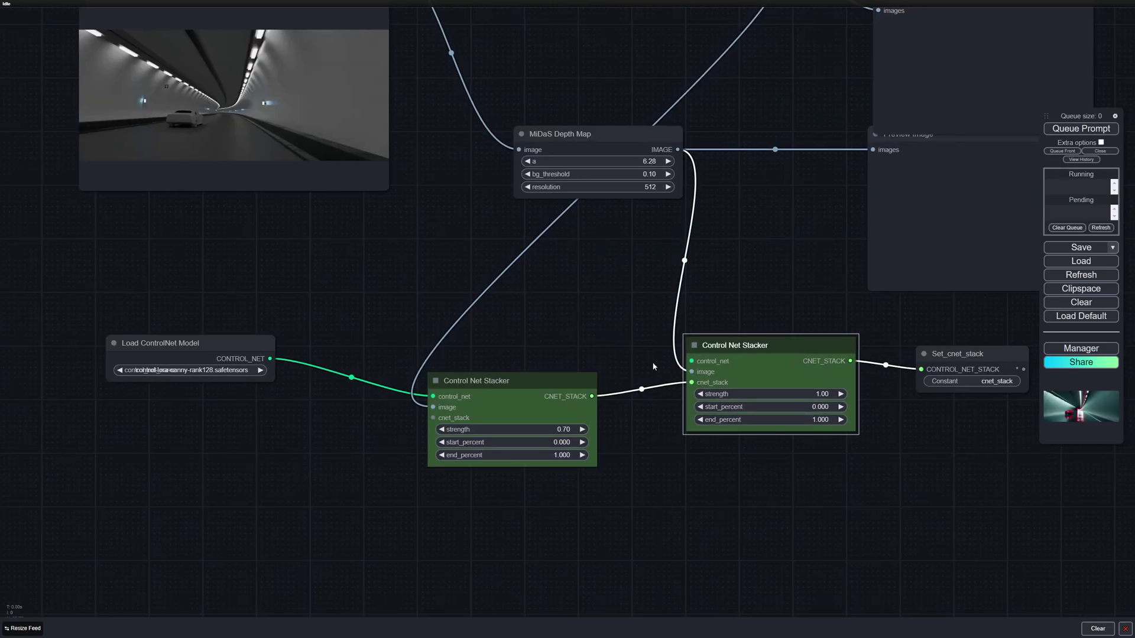
drag(270, 357, 692, 362)
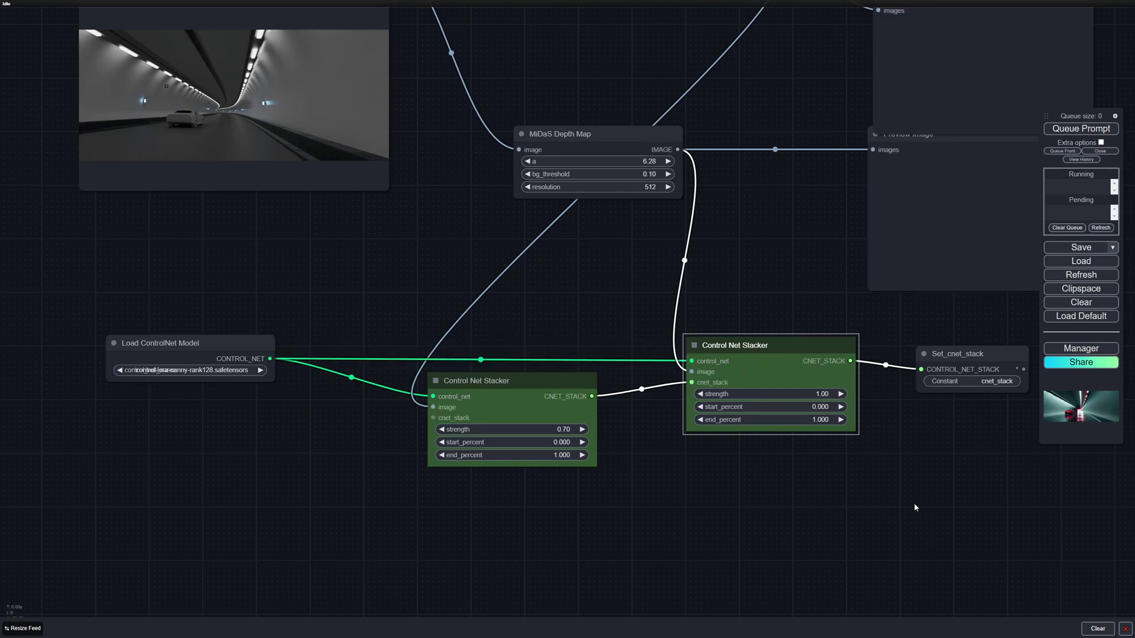
scroll(913, 499, down, 2)
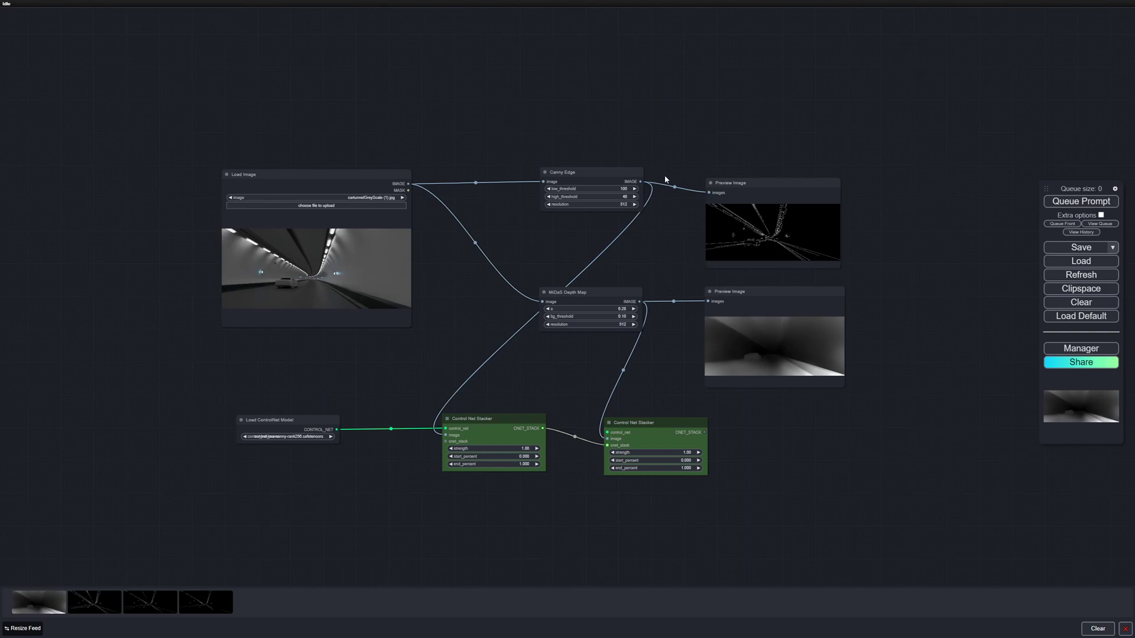
Add a group titled 'CONTROL NET' and stretch it over the node graph.
right_click(280, 109)
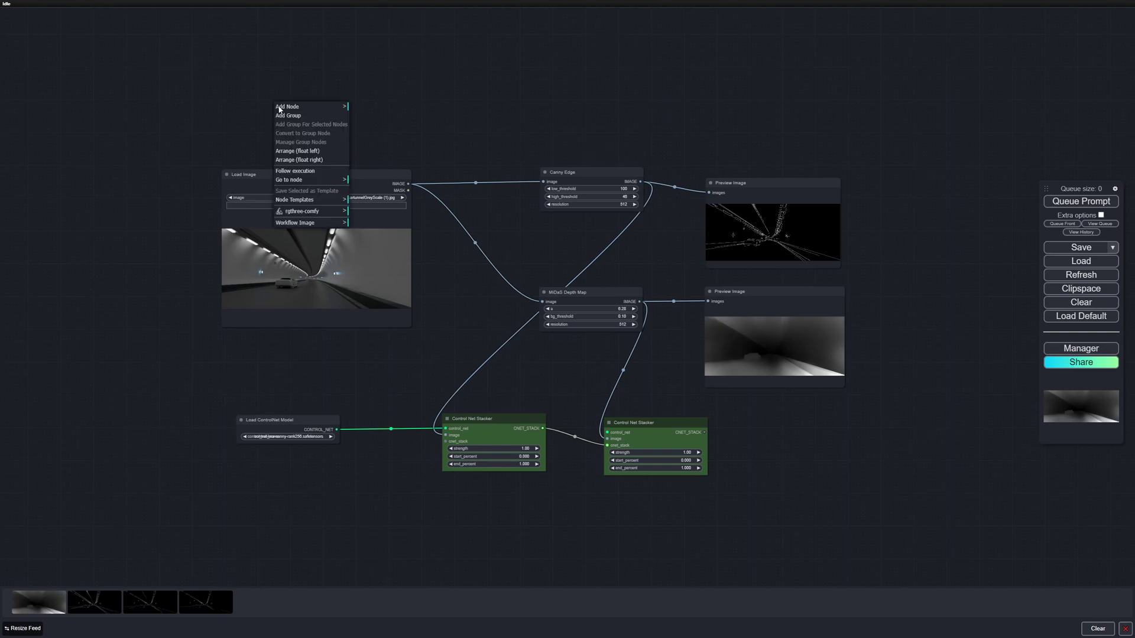
click(343, 115)
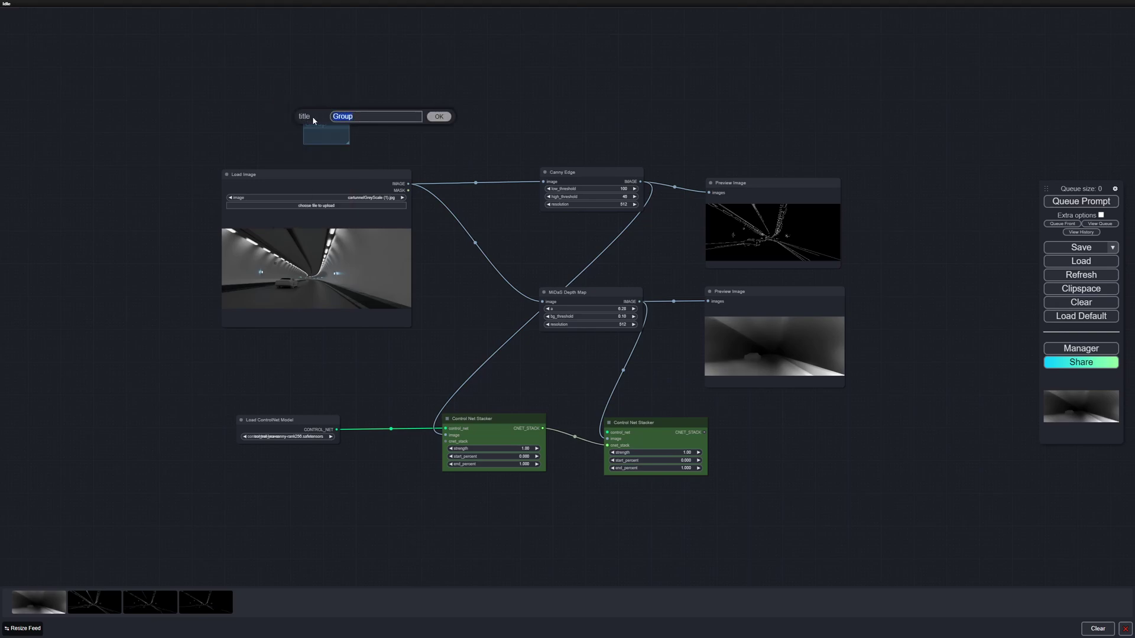
text(CONTROL NET)
click(438, 117)
drag(341, 125, 935, 534)
Nudge the second stacker and reframe the view so all nodes sit inside the group.
scroll(810, 430, down, 3)
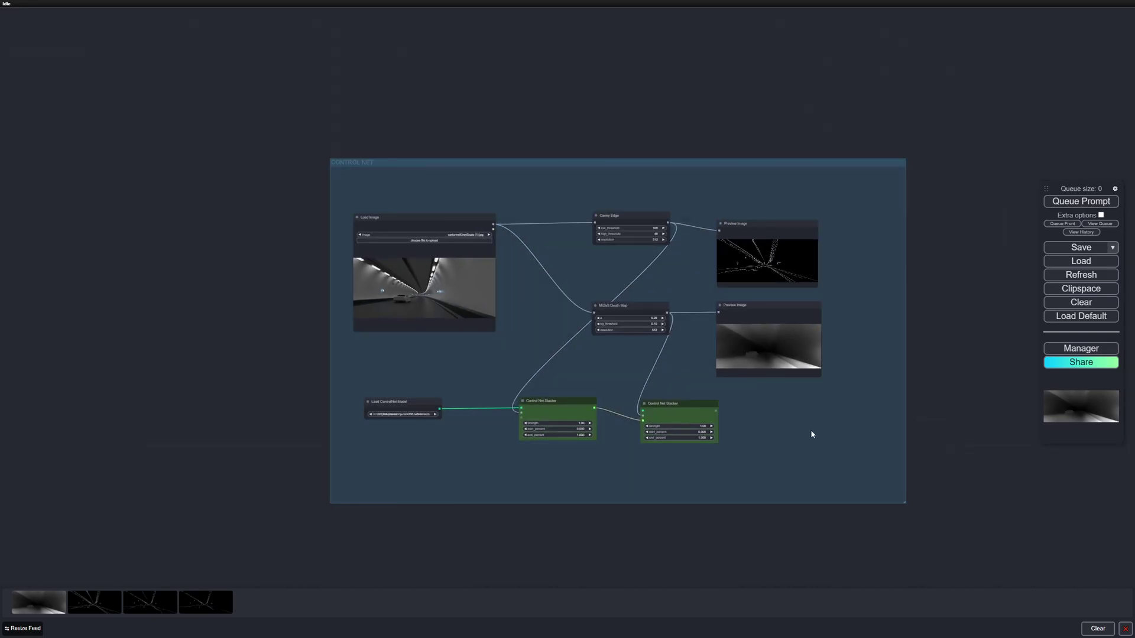
scroll(810, 430, up, 2)
drag(687, 419, 680, 413)
drag(758, 402, 753, 421)
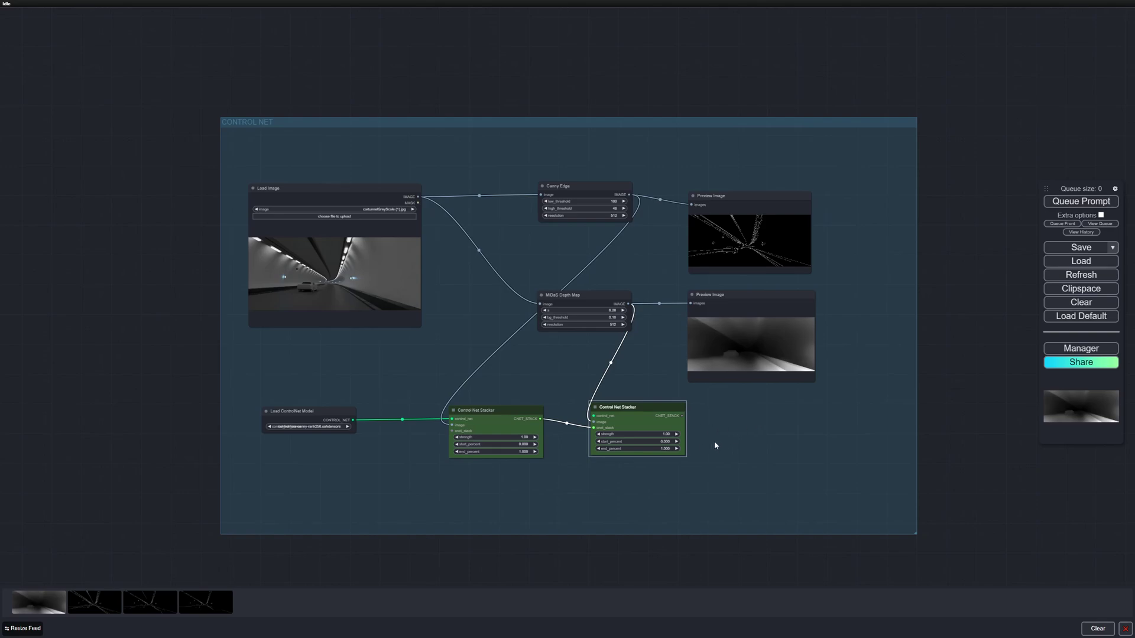
drag(714, 446, 674, 432)
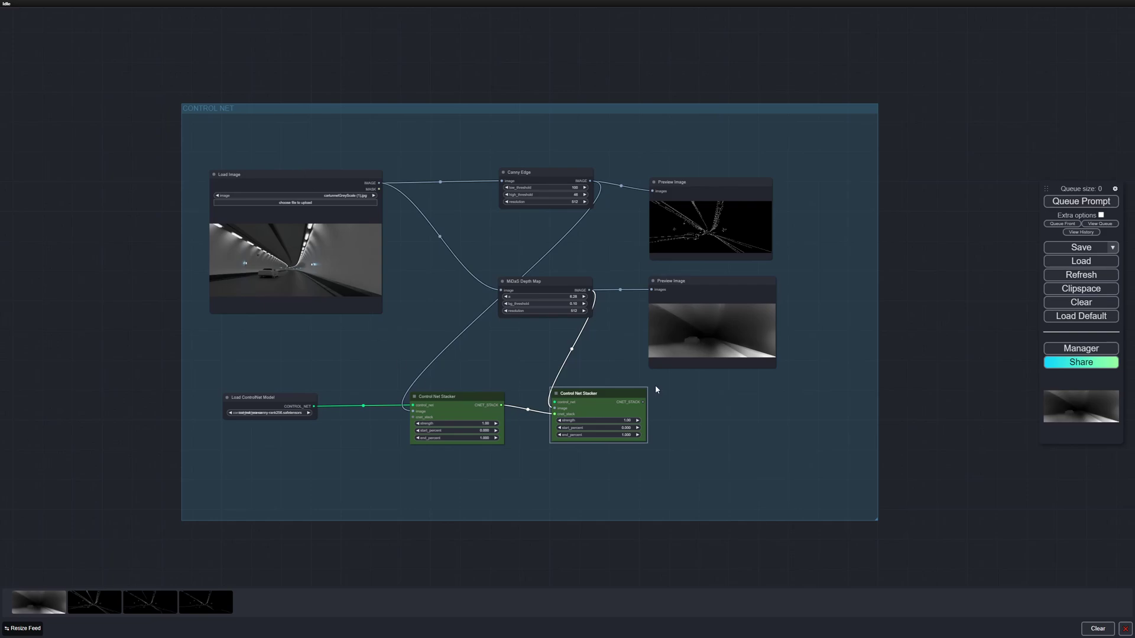
scroll(661, 390, up, 1)
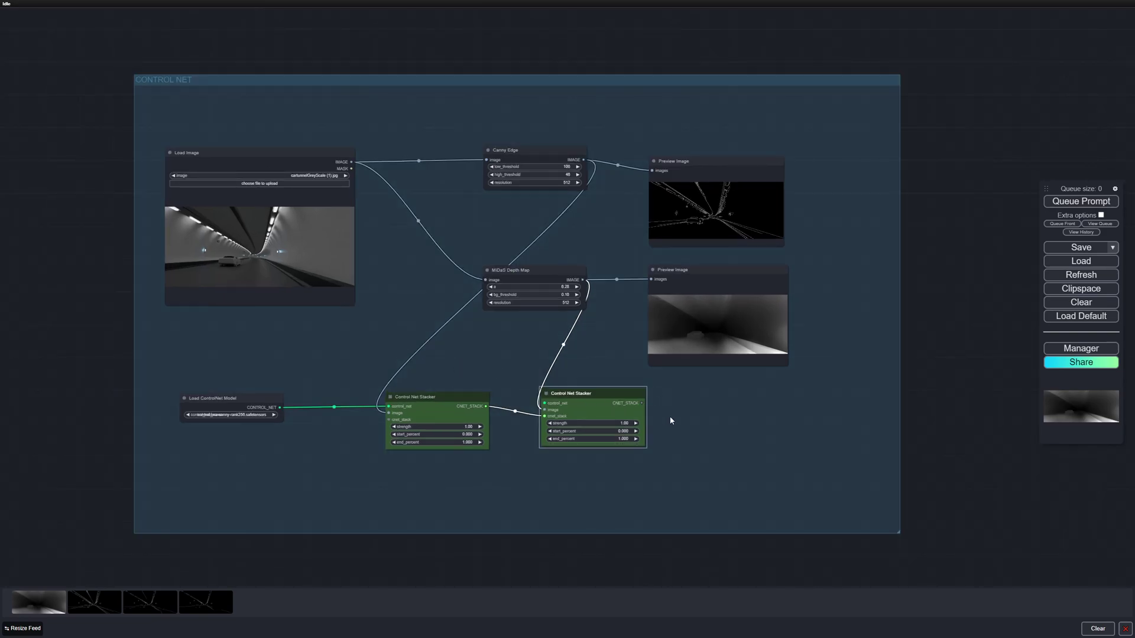
scroll(669, 416, up, 2)
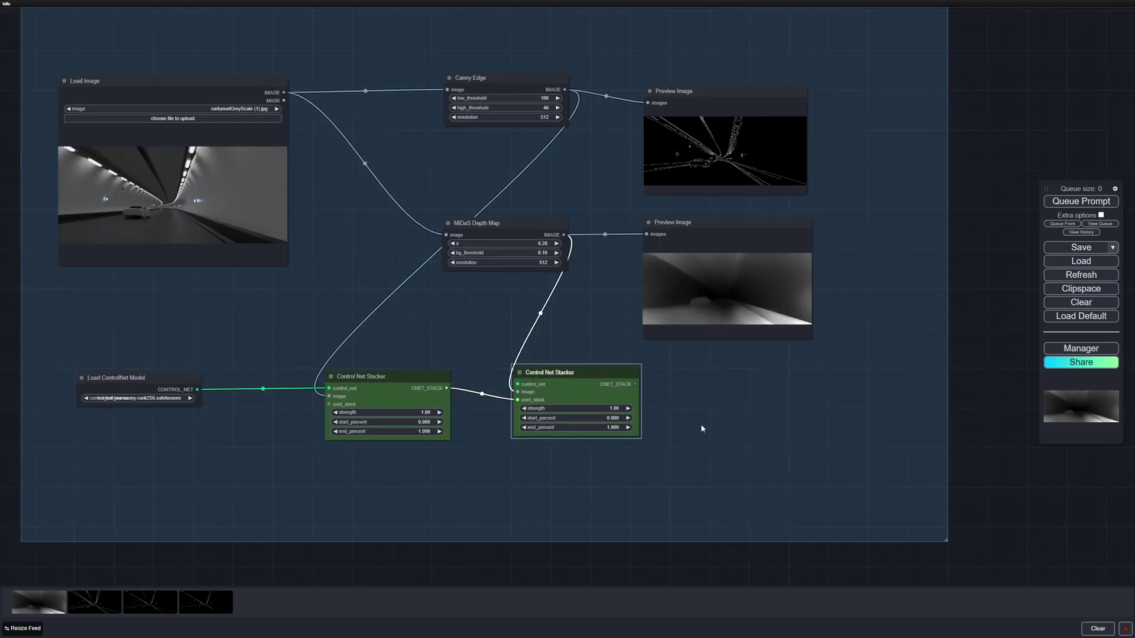
scroll(707, 434, down, 1)
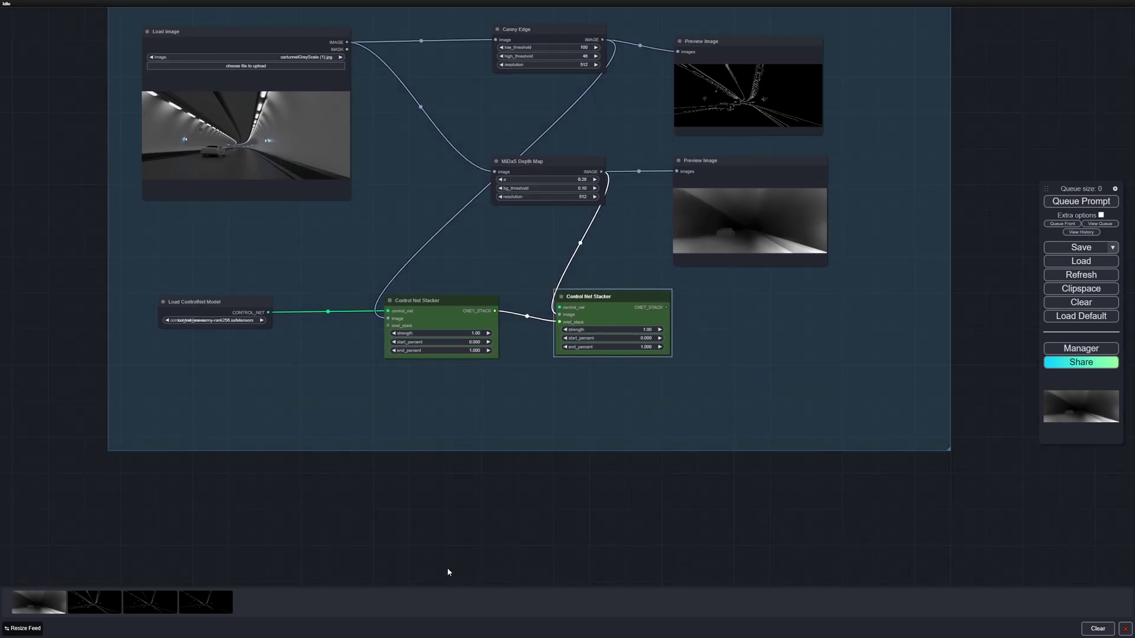
scroll(627, 412, up, 3)
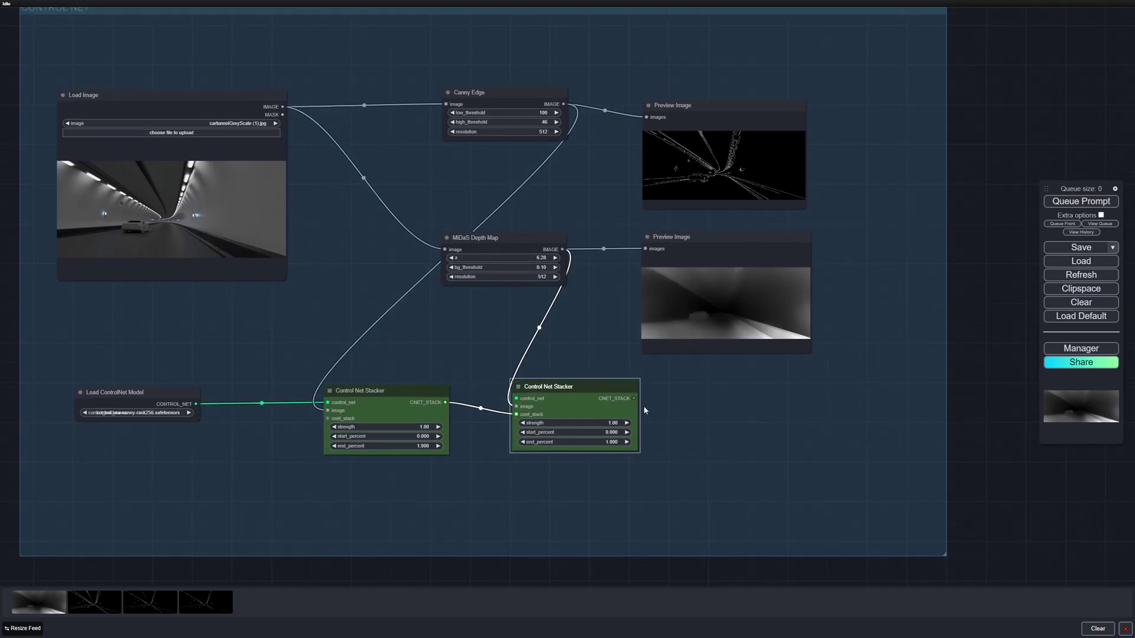
Attach a SetNode to the second stacker's CNET_STACK output and name its constant cnet_stack.
drag(635, 398, 668, 397)
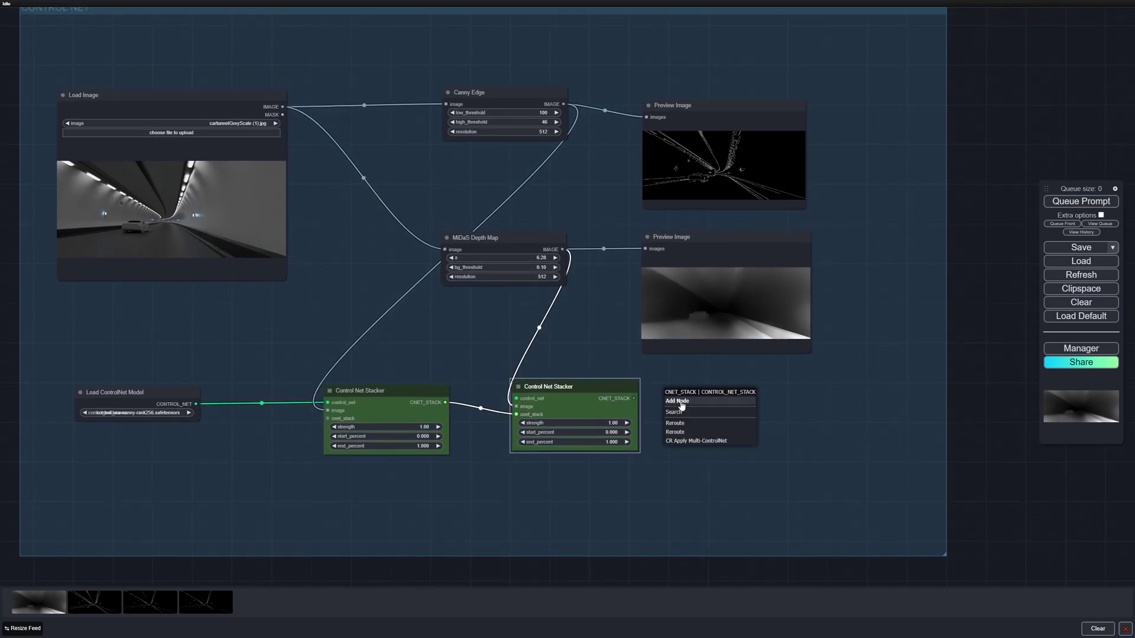
click(685, 405)
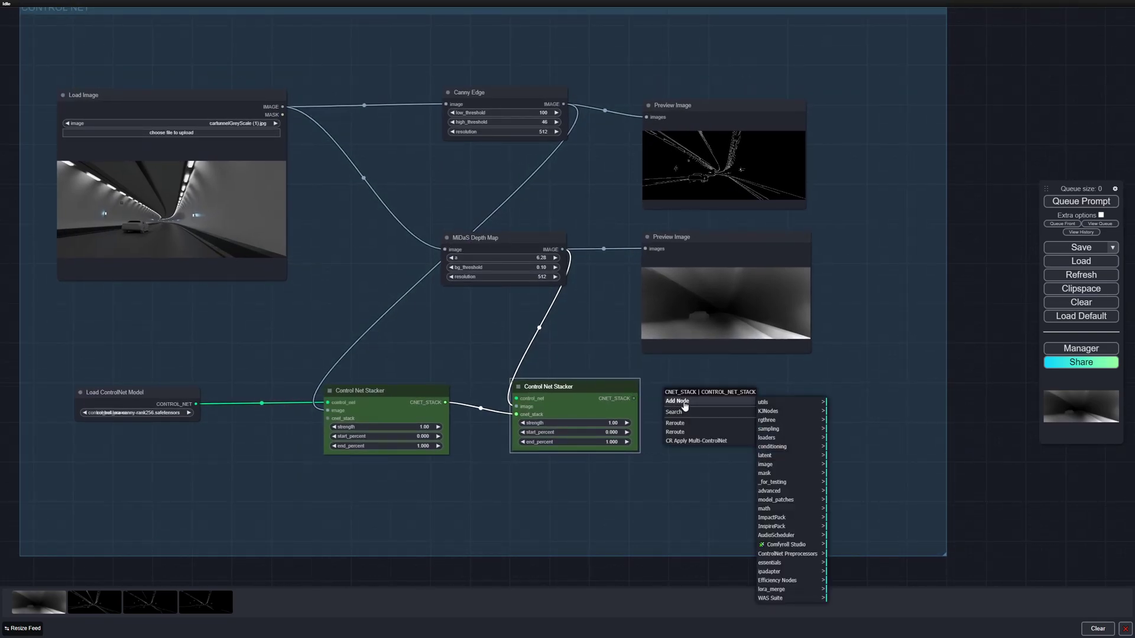
click(685, 414)
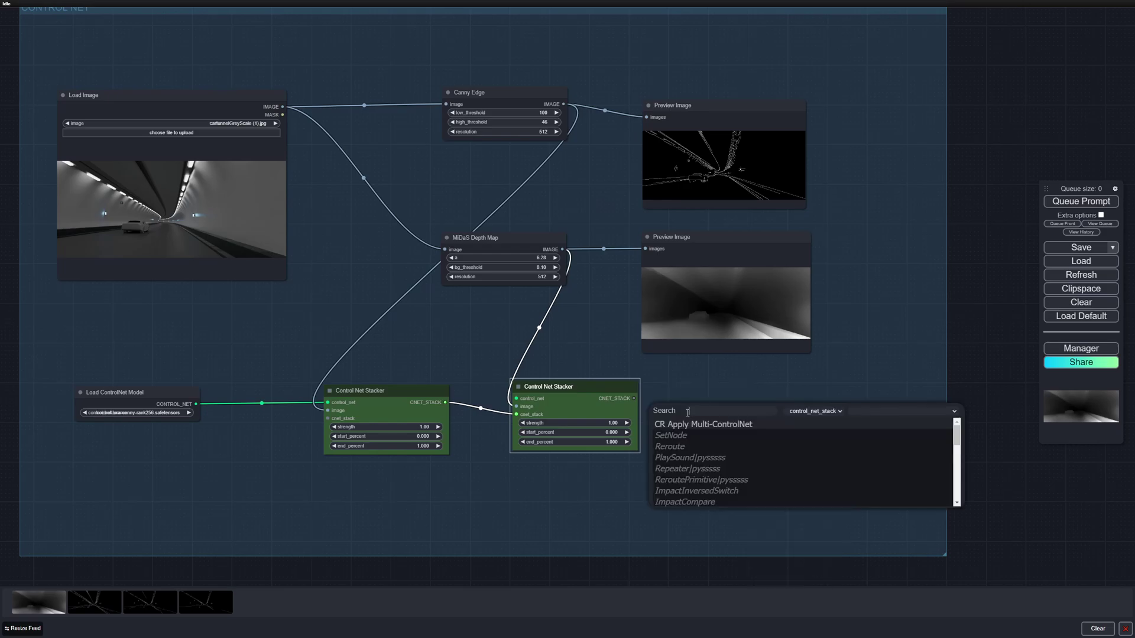
text(SET)
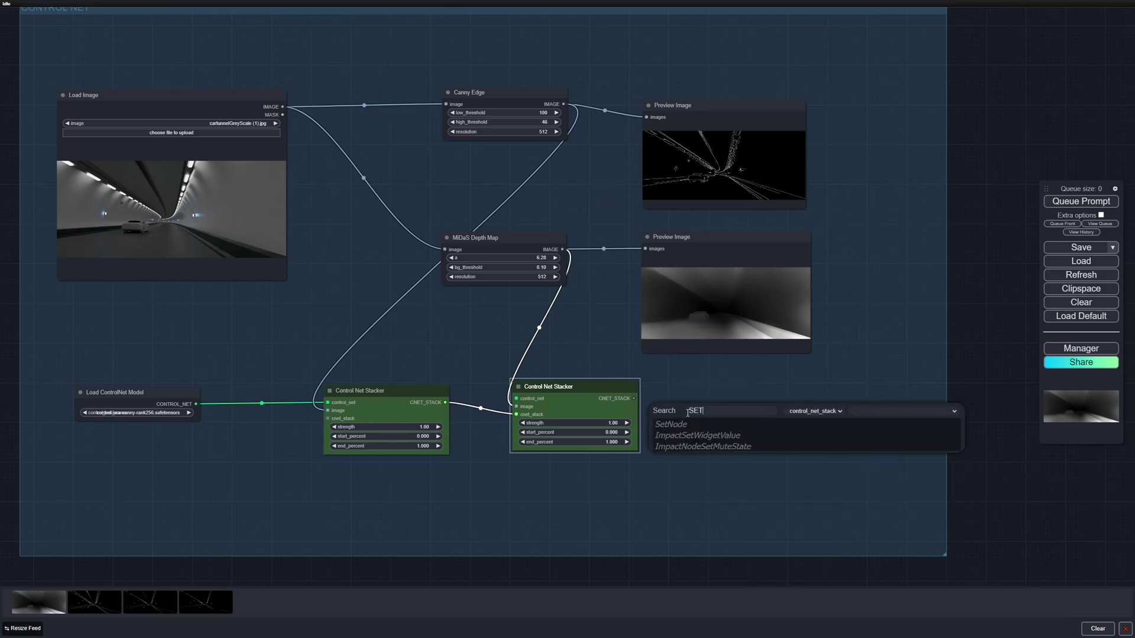
click(687, 424)
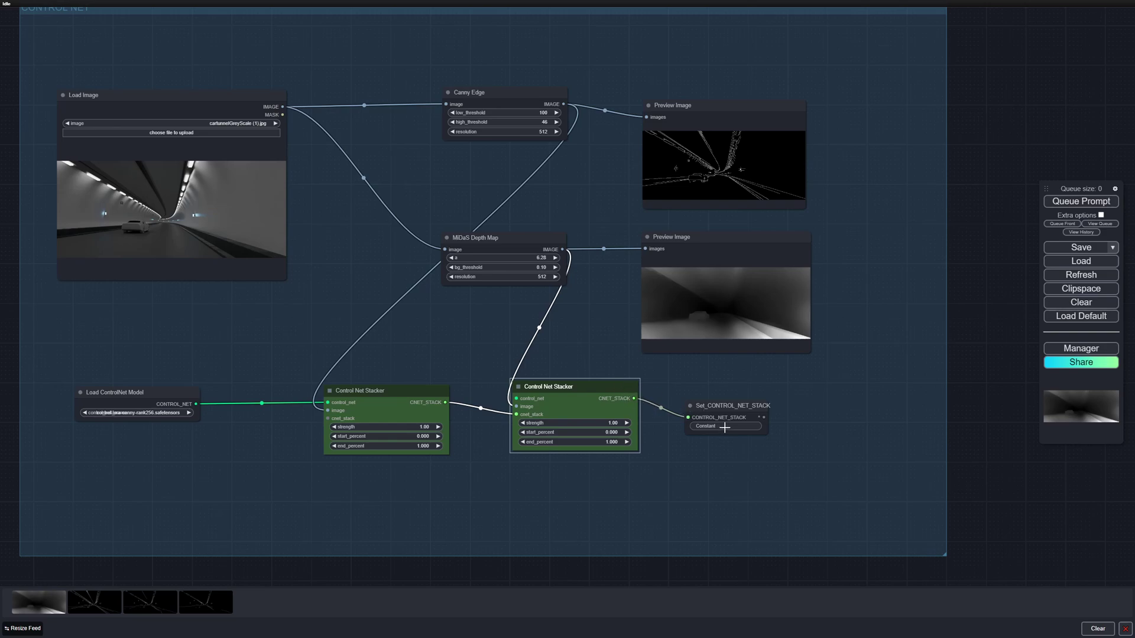
drag(725, 411, 726, 400)
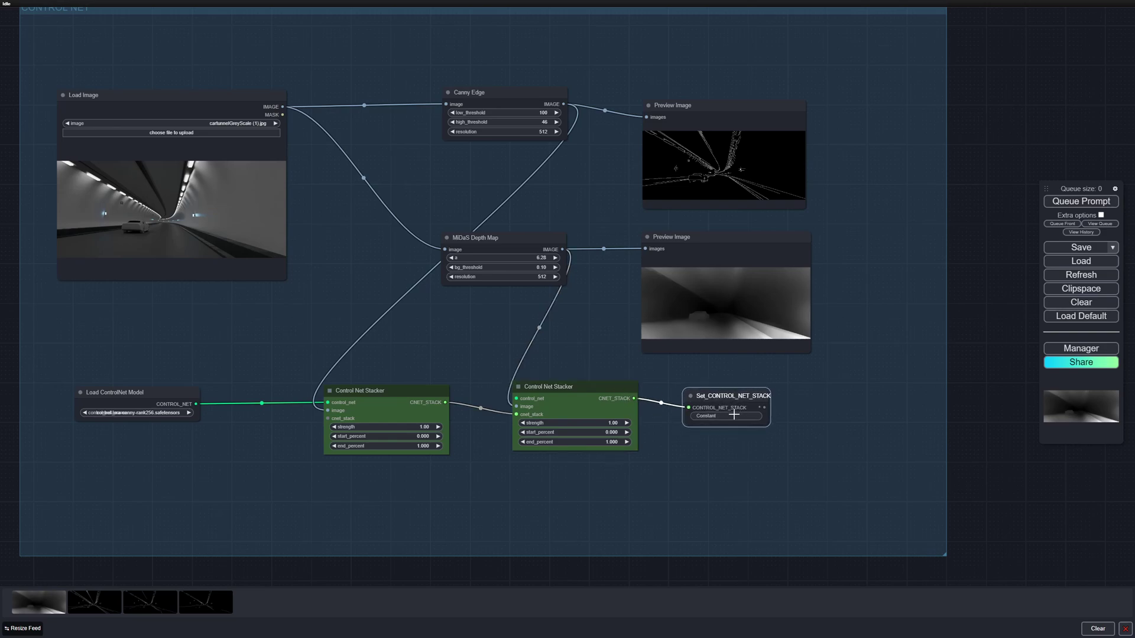
click(734, 416)
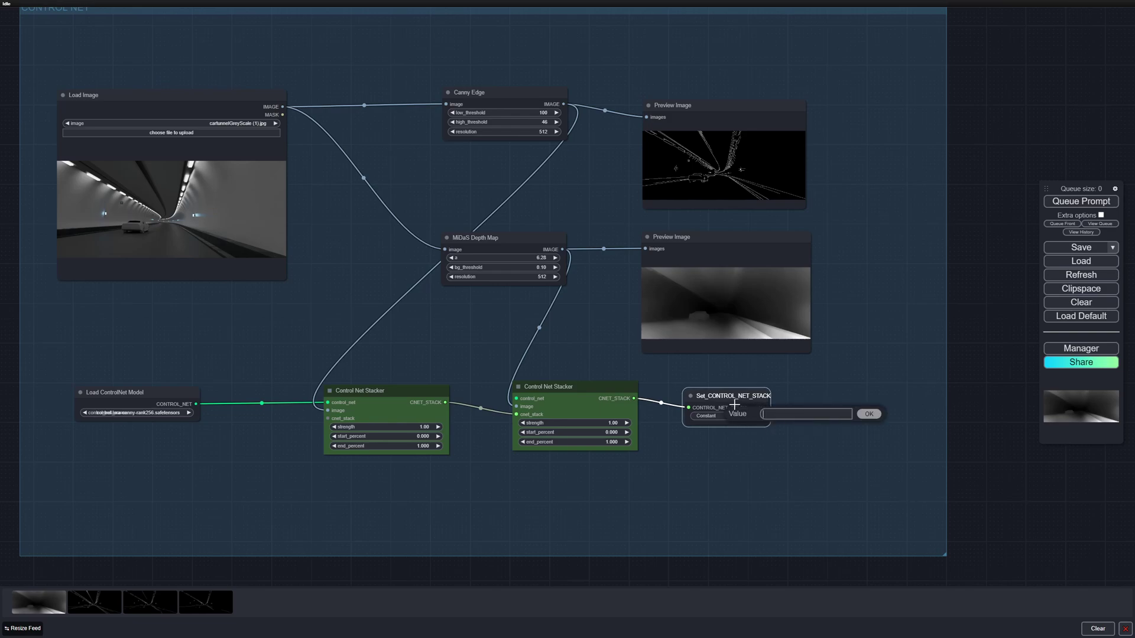
drag(733, 396, 725, 395)
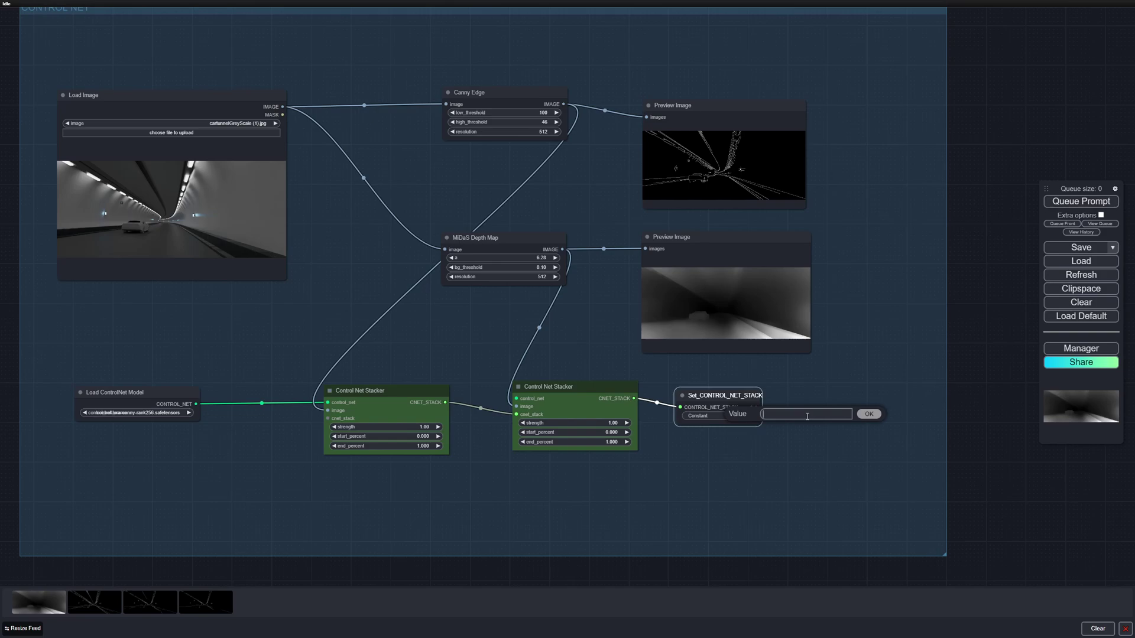
text(s)
key(BackSpace)
text(cnet_stack)
Confirm cnet_stack, then add a Load Checkpoint node set to rundiffusionXL_beta.safetensors.
key(Return)
scroll(827, 461, down, 5)
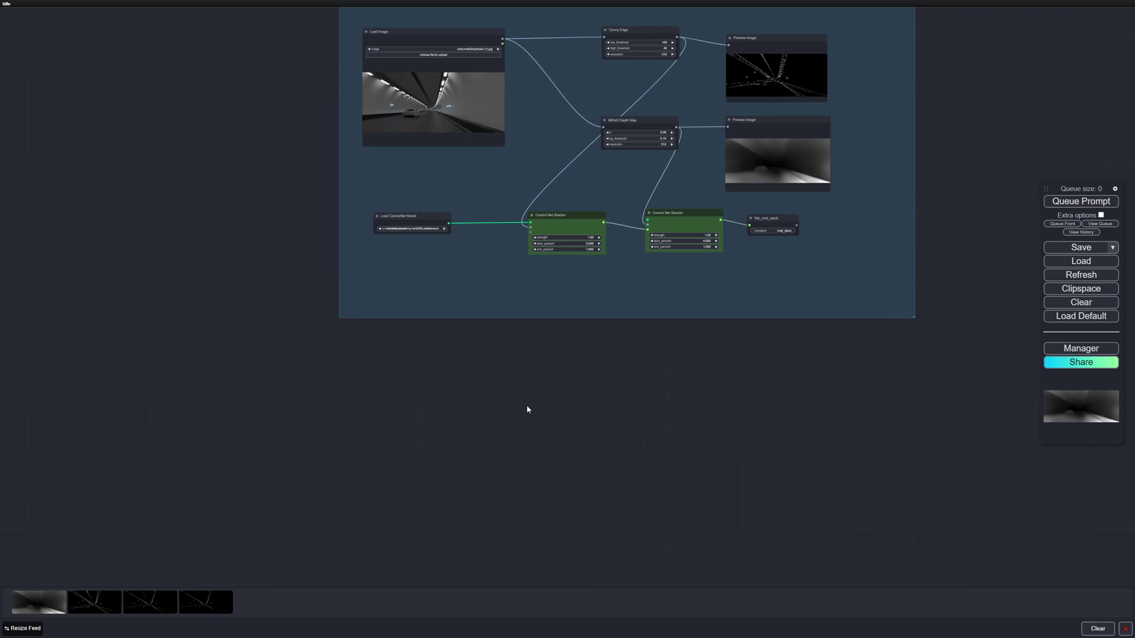
double_click(213, 421)
text(load)
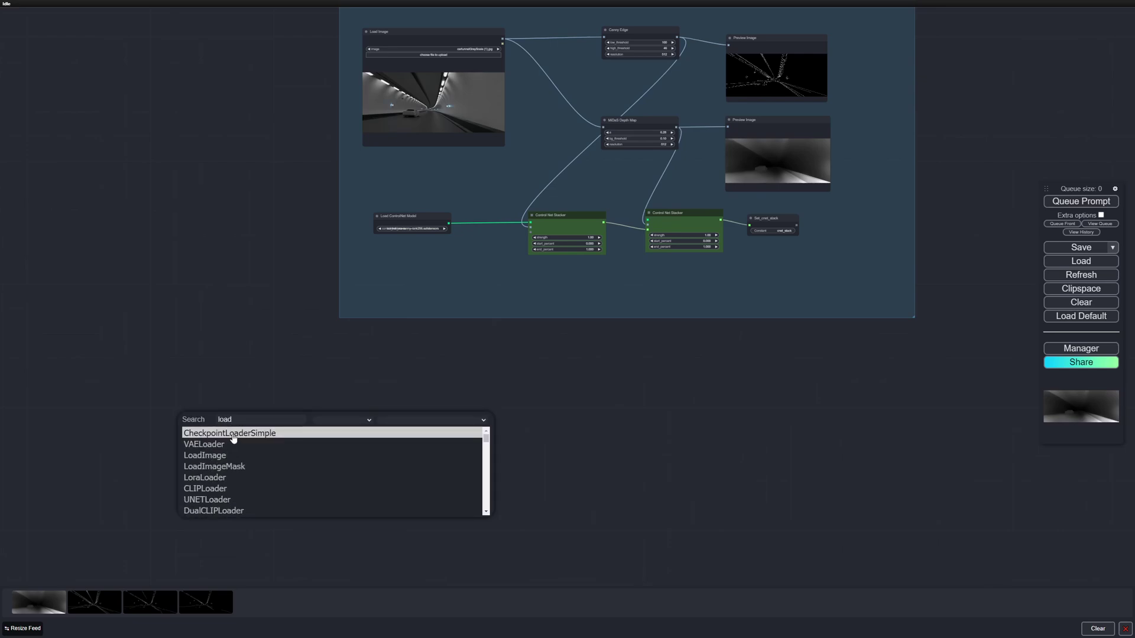
click(234, 438)
scroll(276, 452, up, 3)
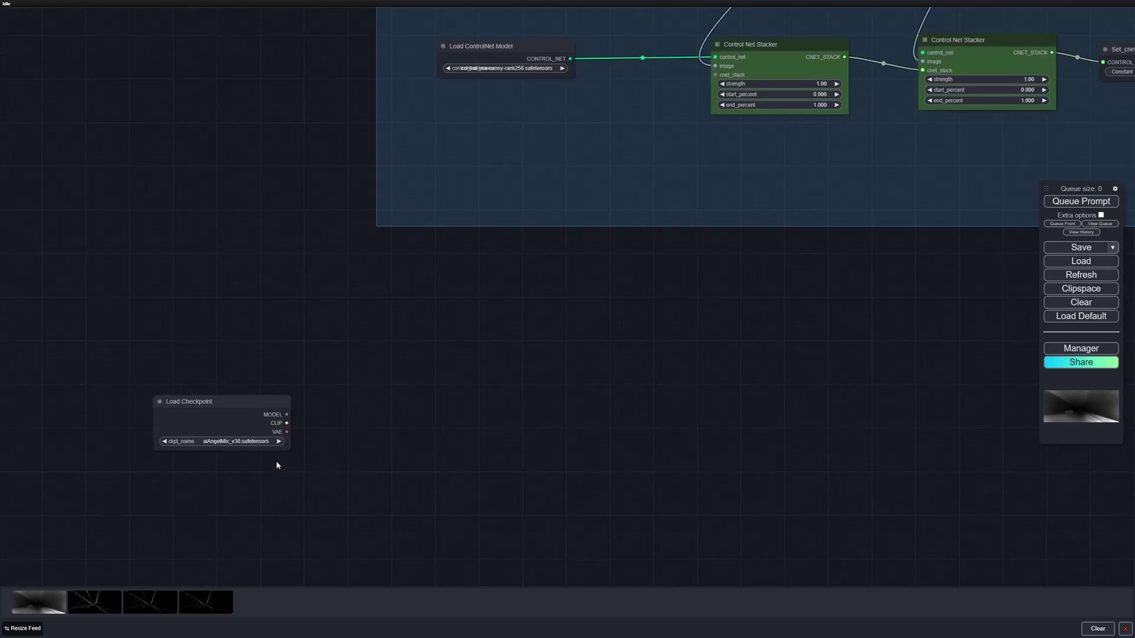
click(254, 441)
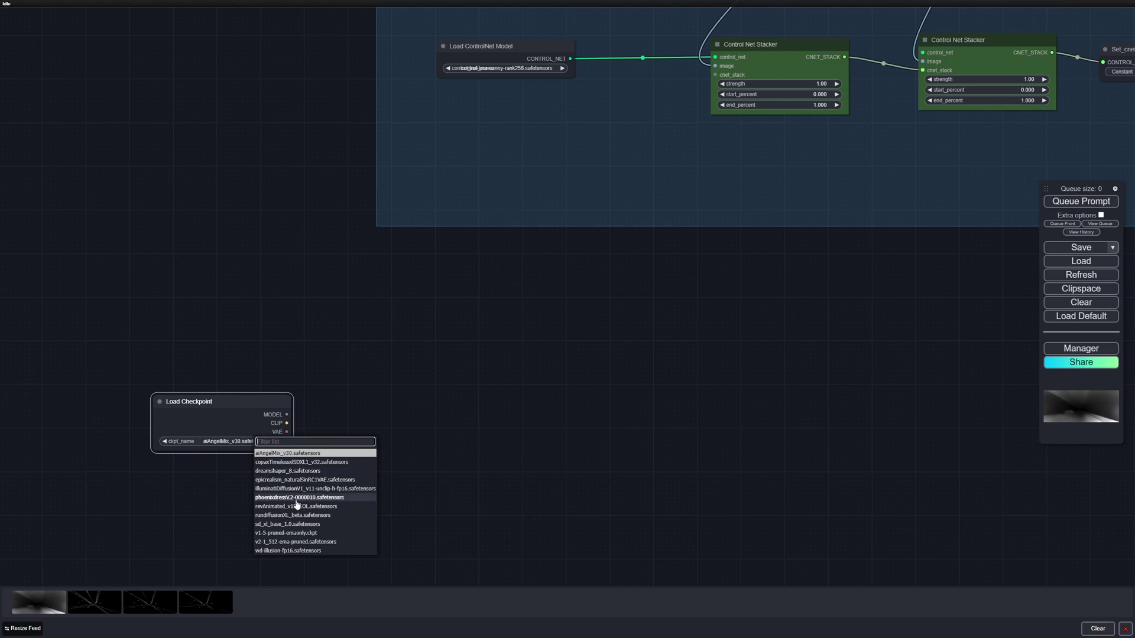
click(301, 517)
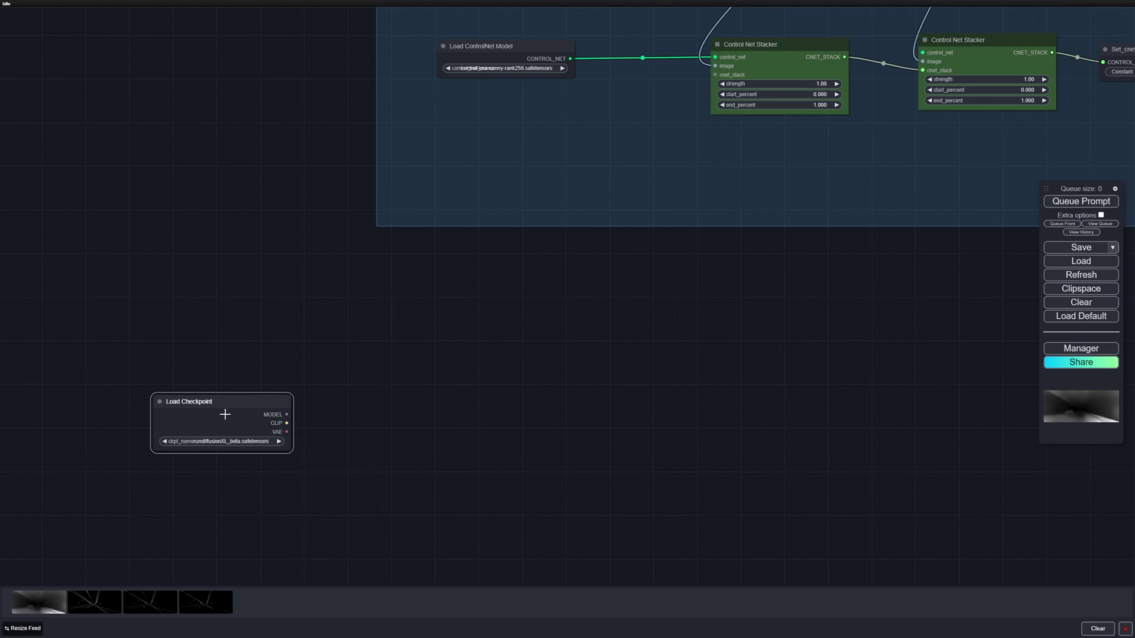
Reposition and enlarge the Load Checkpoint node, leaving its MODEL output unconnected.
drag(230, 406, 223, 392)
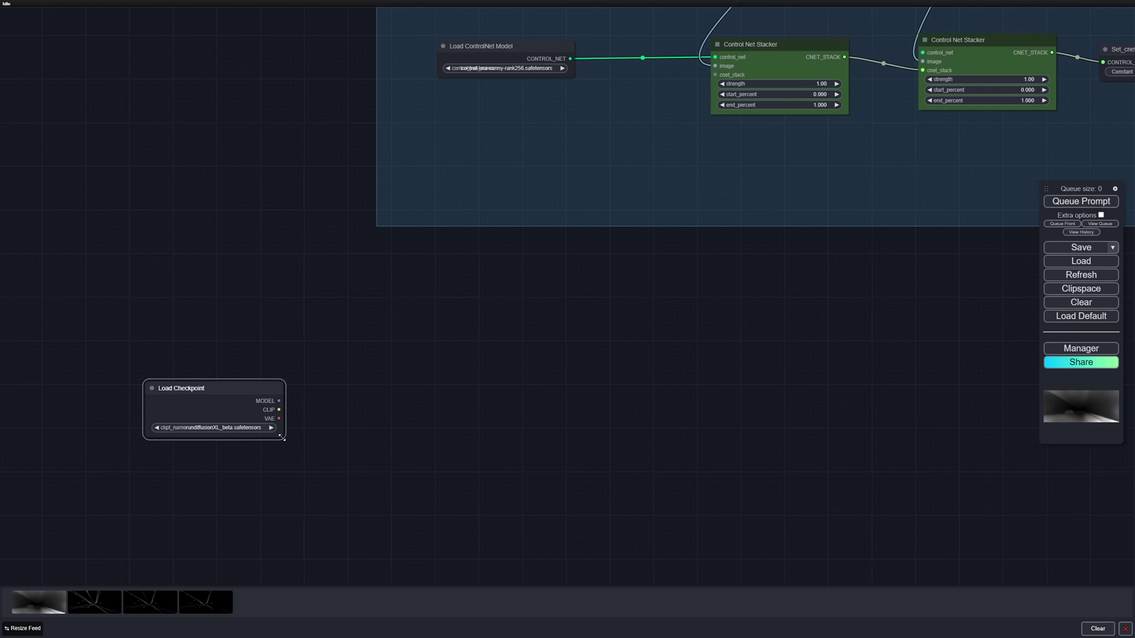
drag(282, 438, 308, 444)
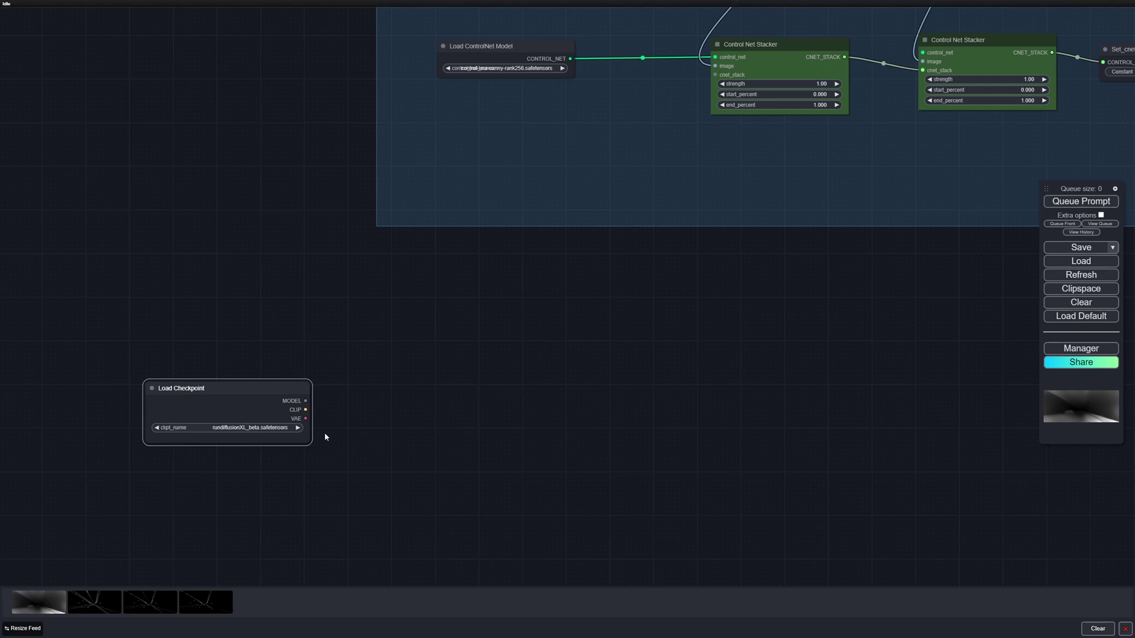
scroll(494, 420, down, 2)
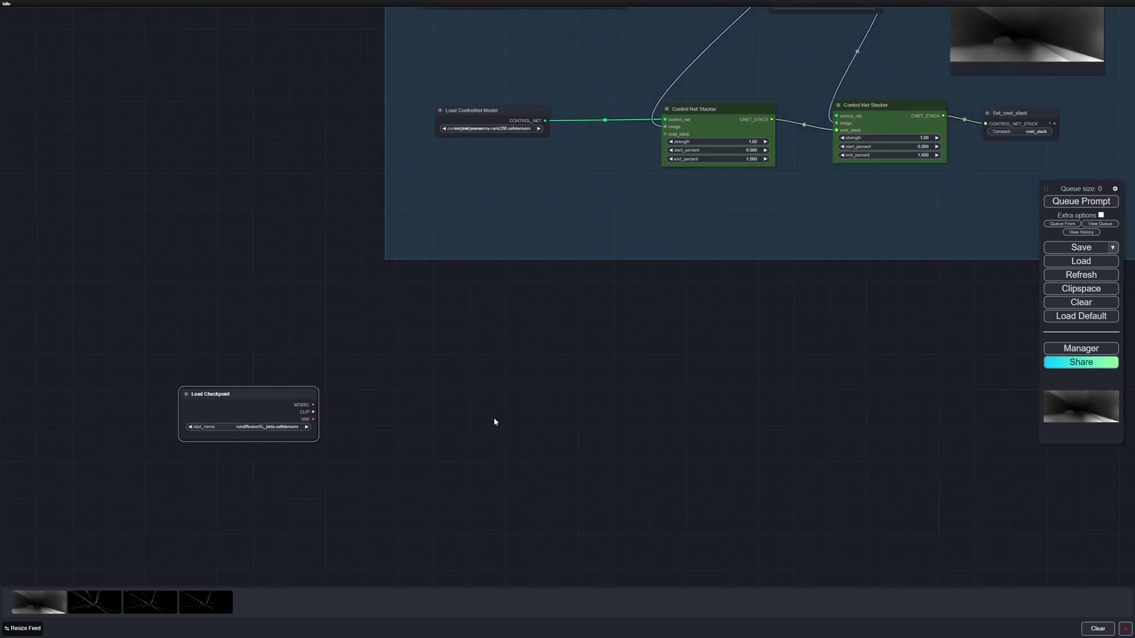
scroll(193, 394, up, 2)
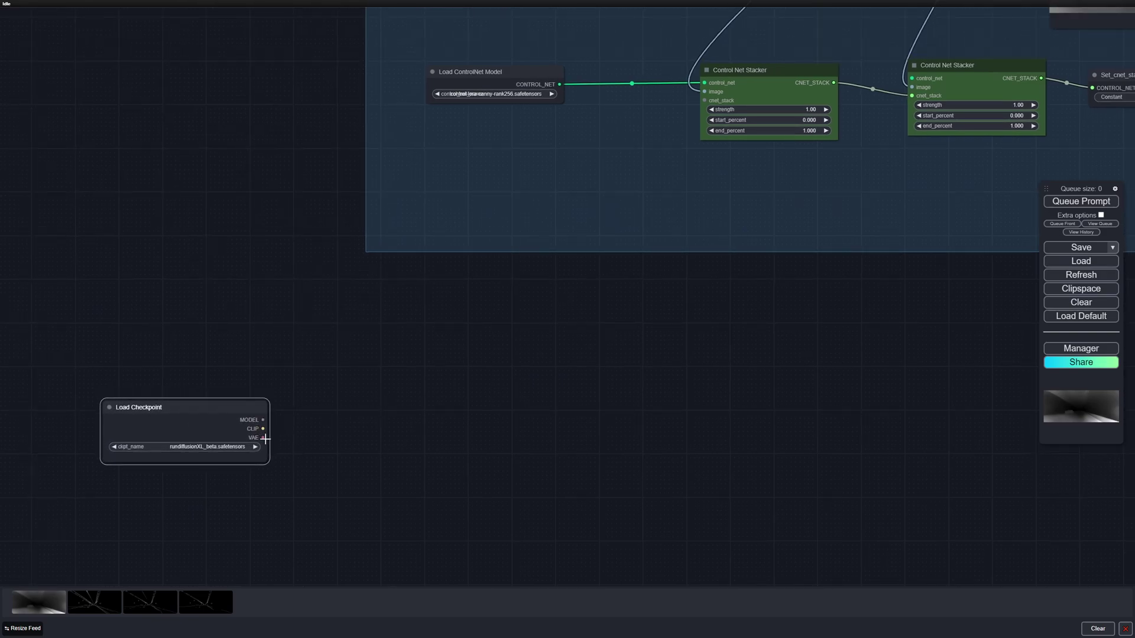
drag(262, 420, 368, 375)
click(303, 438)
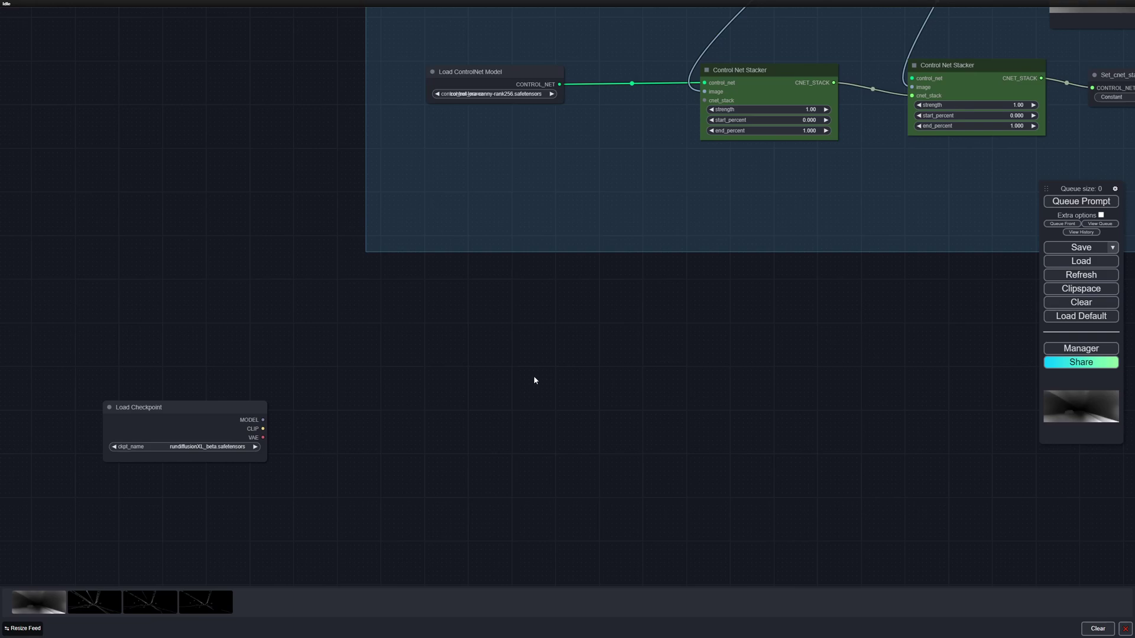
scroll(535, 380, down, 2)
drag(535, 380, 323, 481)
scroll(728, 210, up, 2)
scroll(406, 401, left, 5)
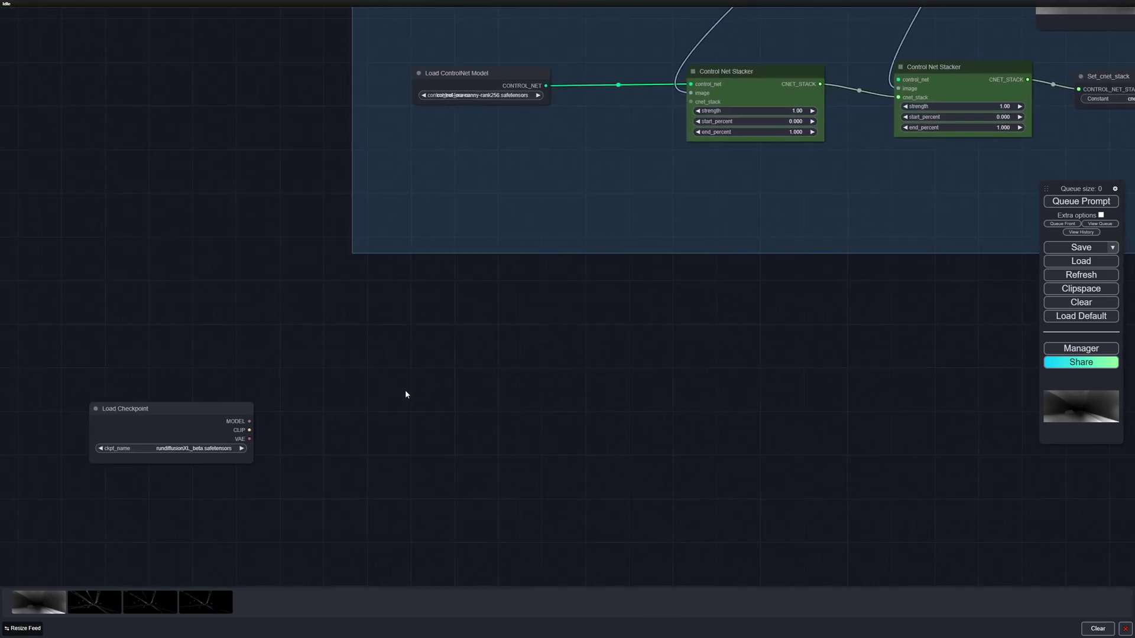
Feed the checkpoint's MODEL output into a Set node with constant Model.
scroll(256, 427, up, 2)
drag(279, 422, 286, 414)
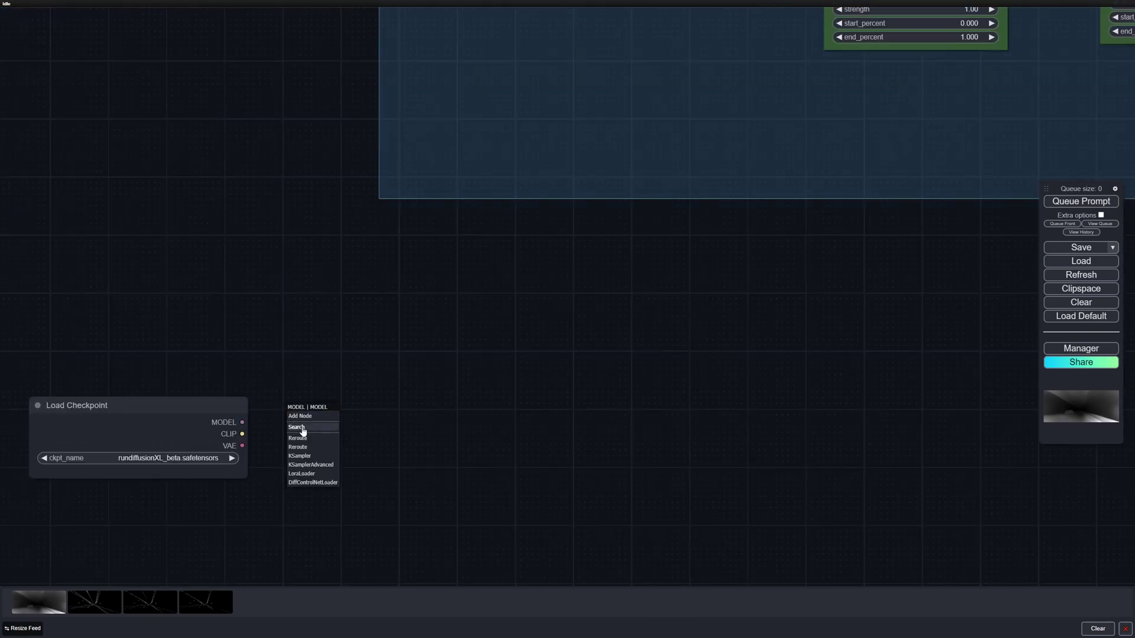
click(306, 430)
text(set)
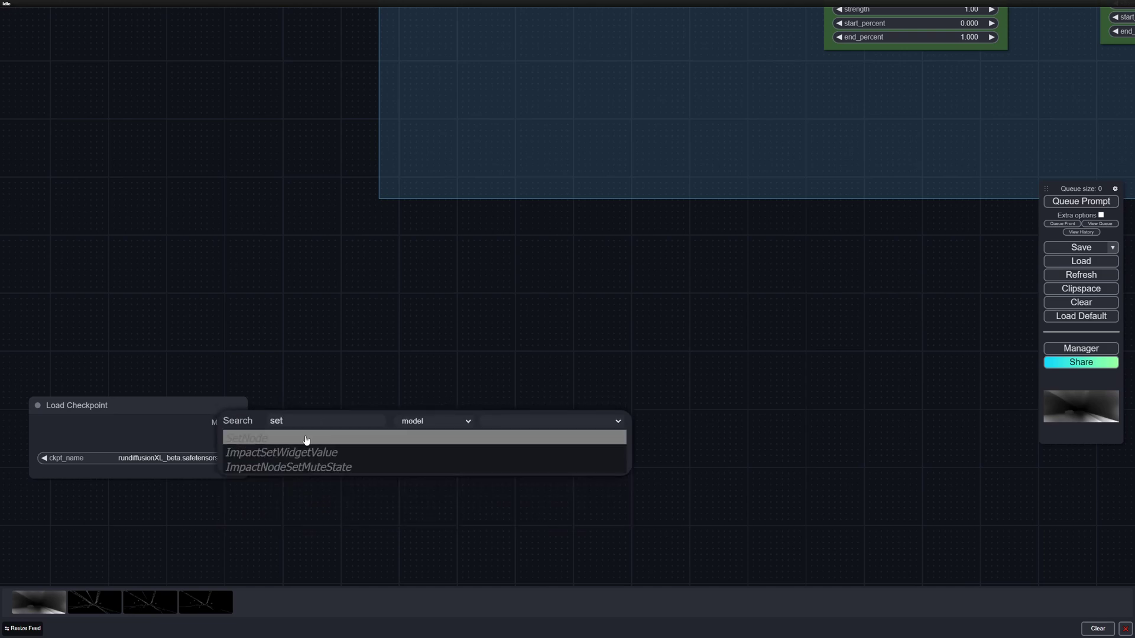
click(302, 436)
click(338, 444)
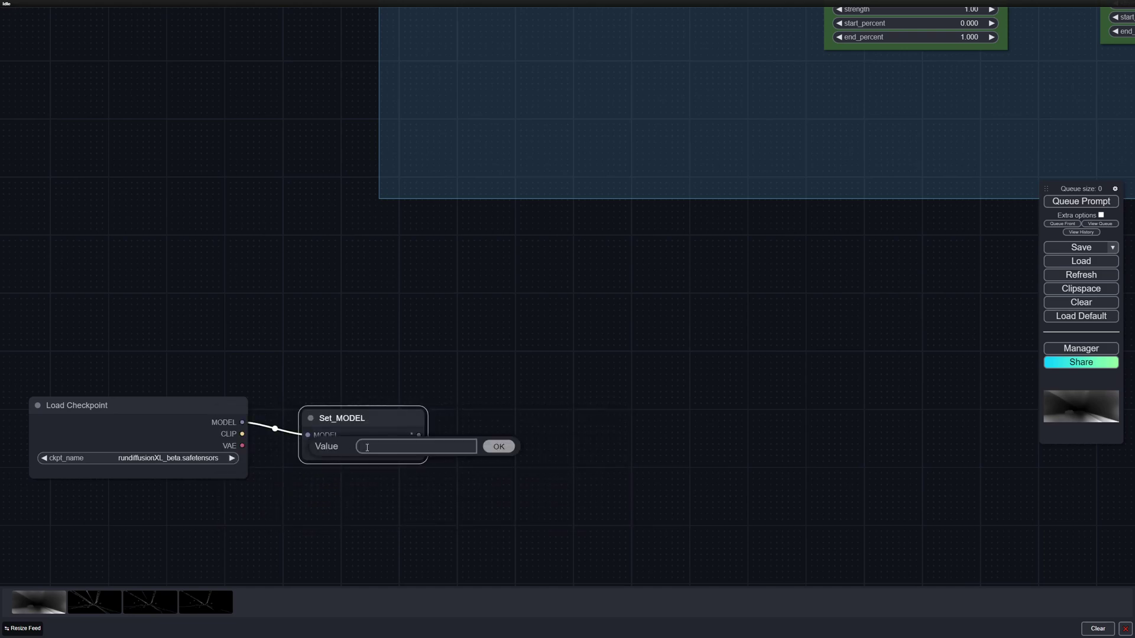
text(Model)
click(498, 447)
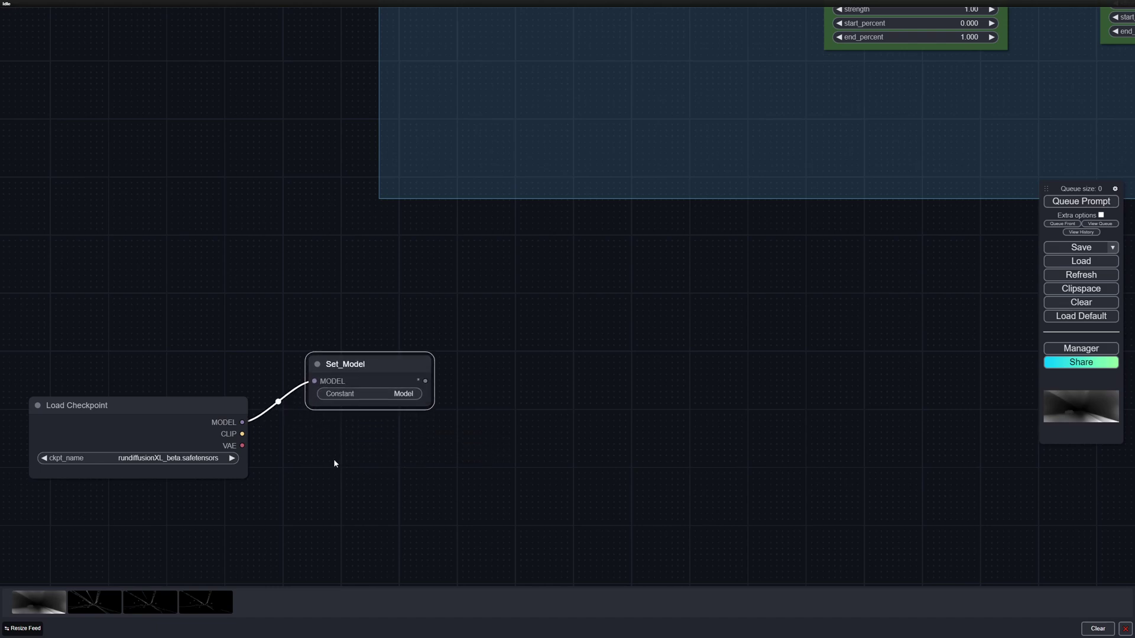
Feed the CLIP output into a Set node named Clip and move both Set nodes up.
drag(240, 431, 297, 434)
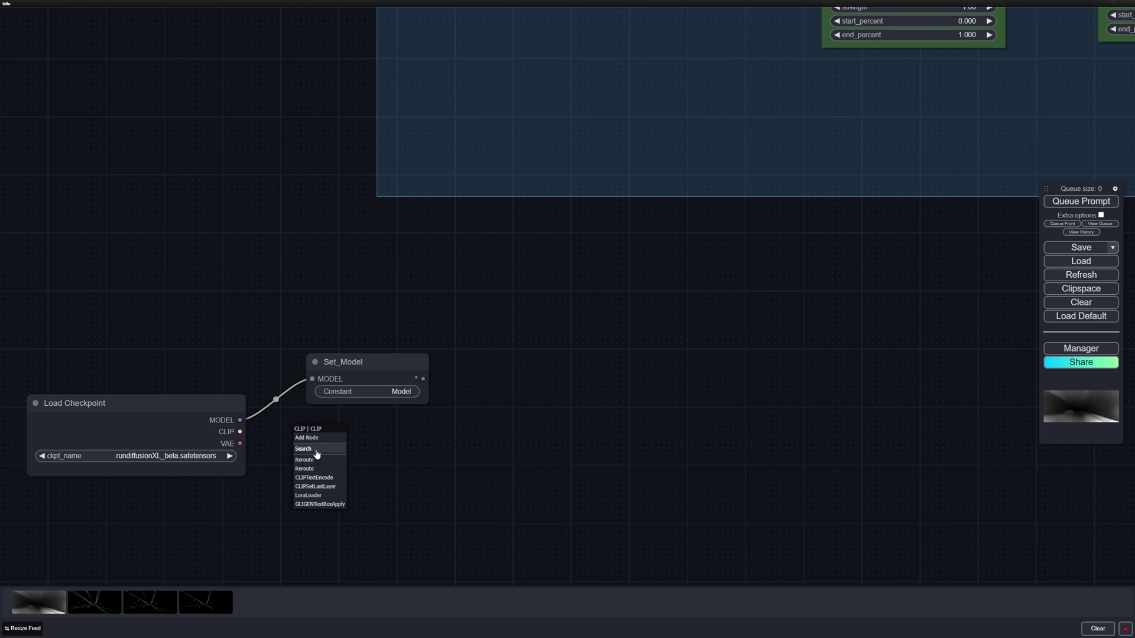
click(317, 450)
text(set)
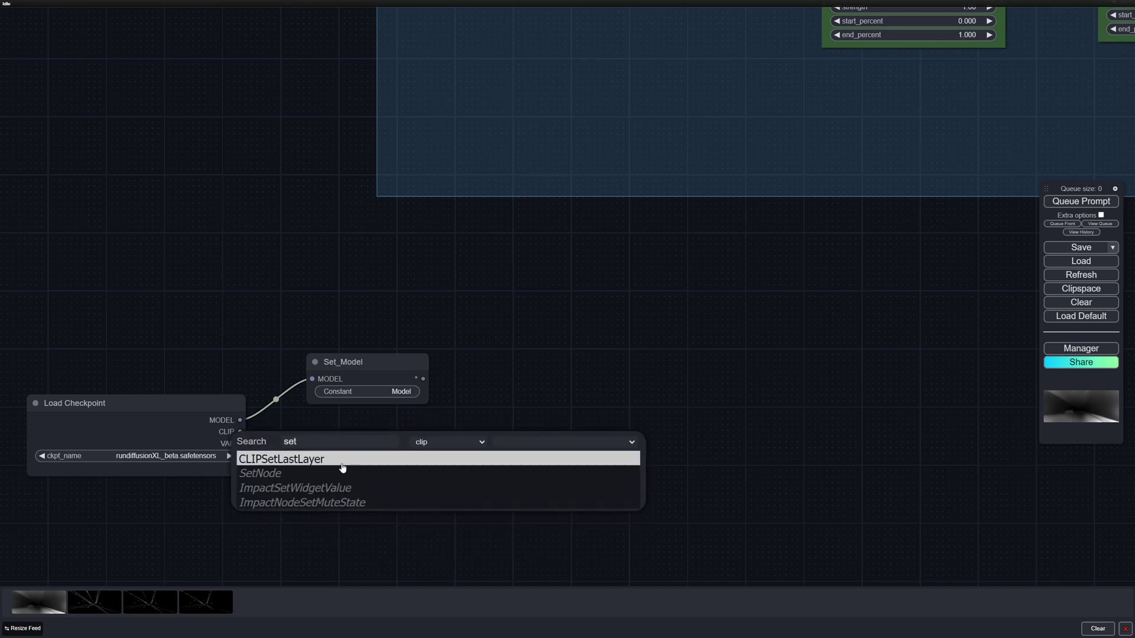
click(341, 472)
click(340, 468)
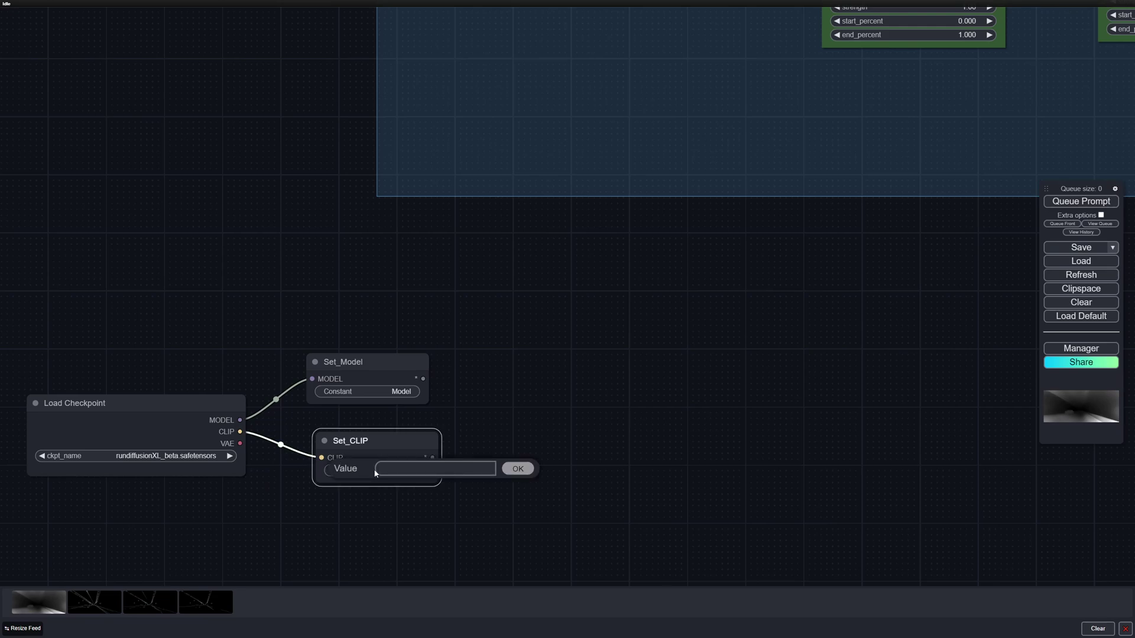
text(Clip)
click(517, 468)
drag(358, 363, 345, 251)
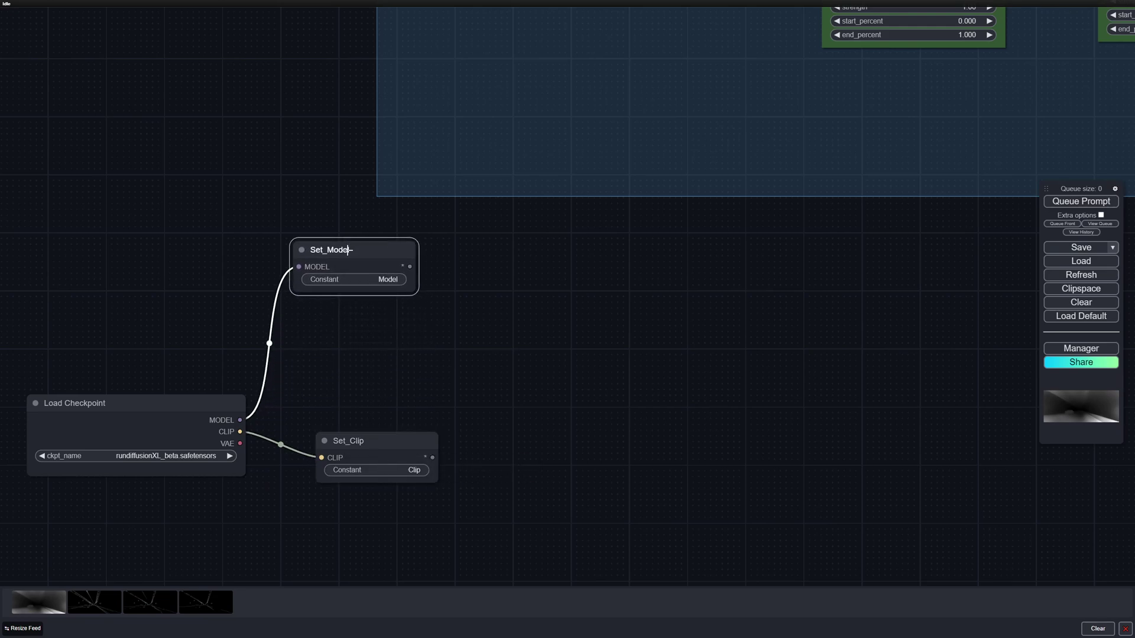
drag(354, 440, 341, 382)
Feed the VAE output into a Set node with constant vae, tidying the node layout.
drag(240, 443, 362, 476)
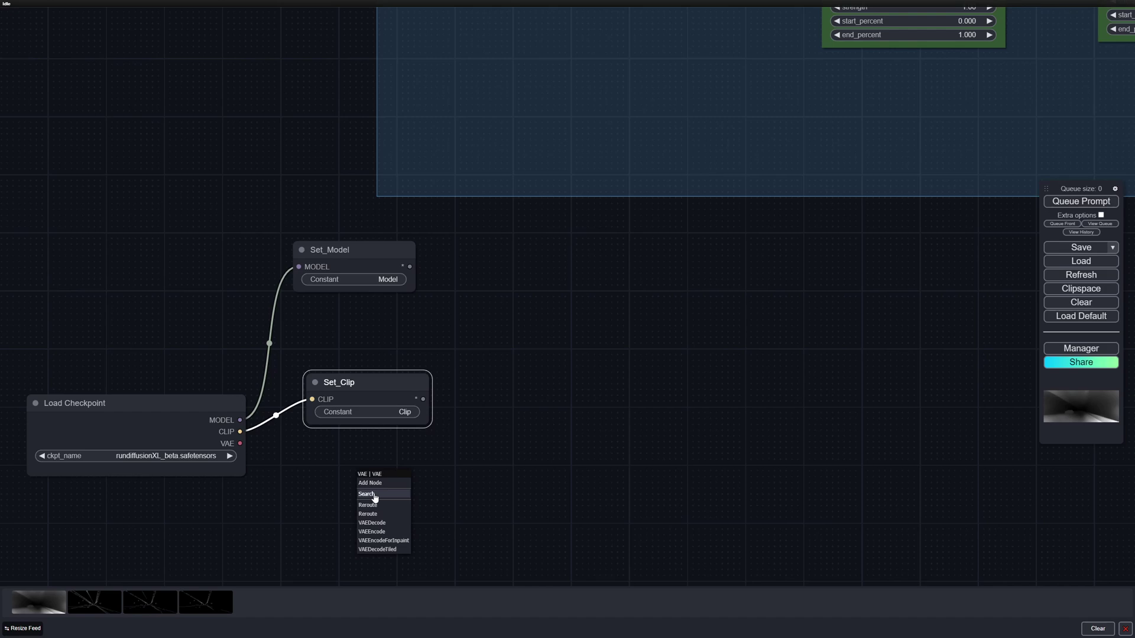
click(375, 495)
text(set)
click(364, 505)
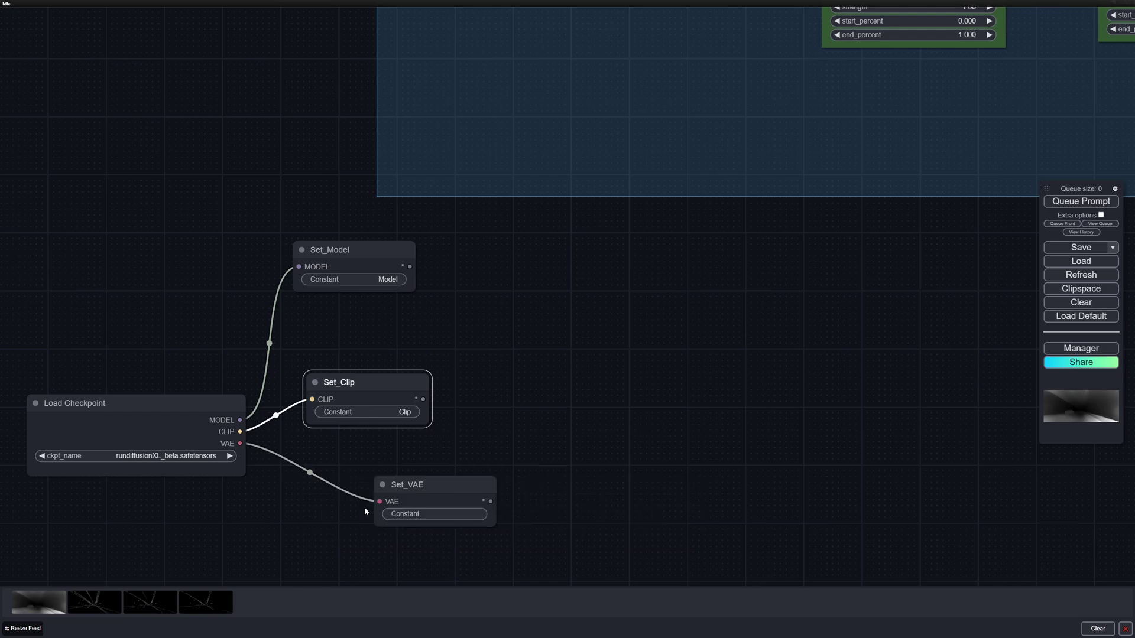
drag(412, 493, 353, 494)
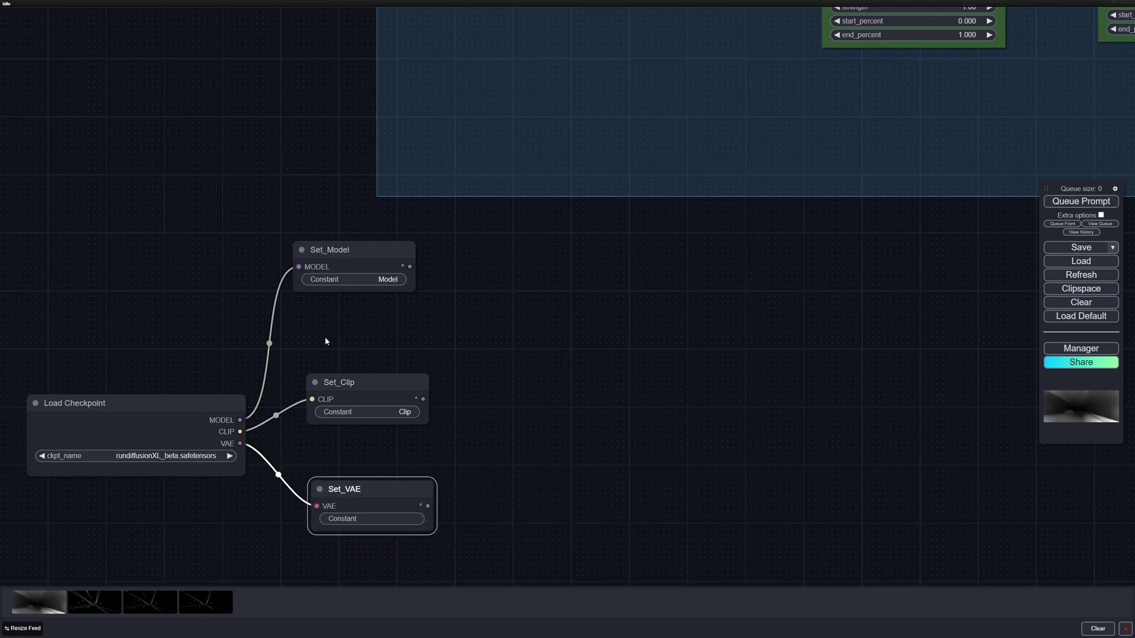
drag(153, 398, 137, 359)
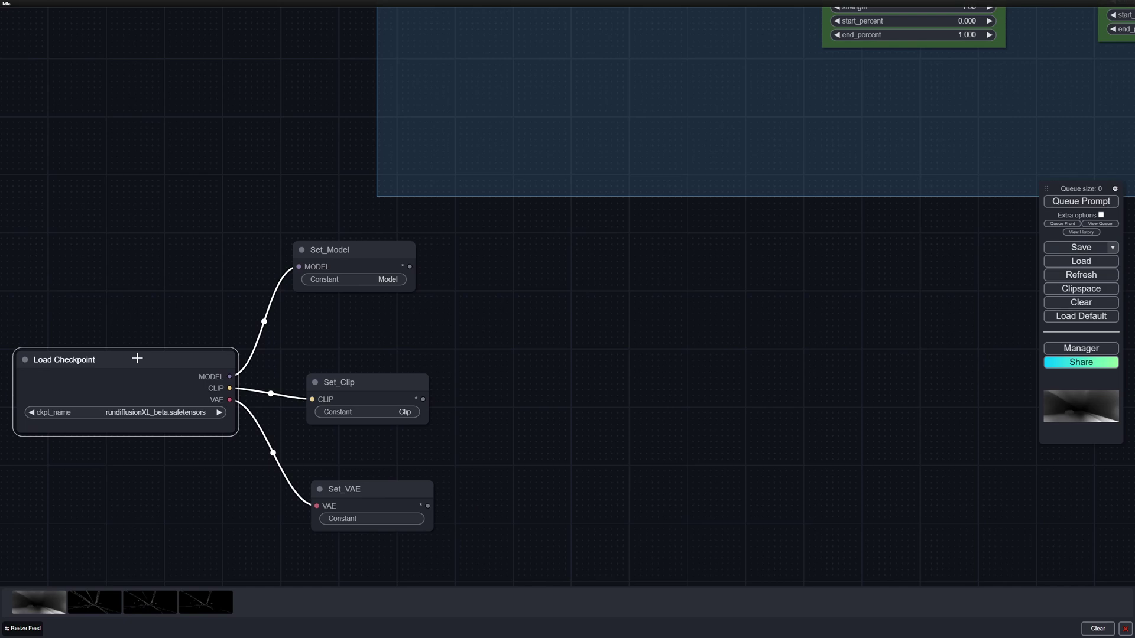
drag(375, 491, 367, 490)
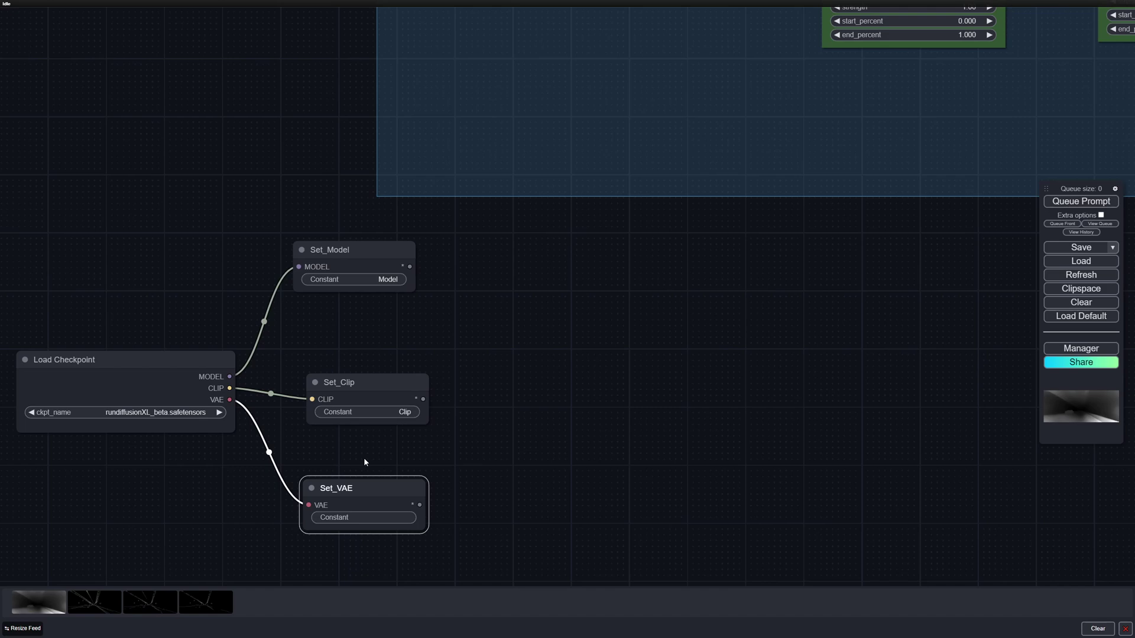
click(363, 517)
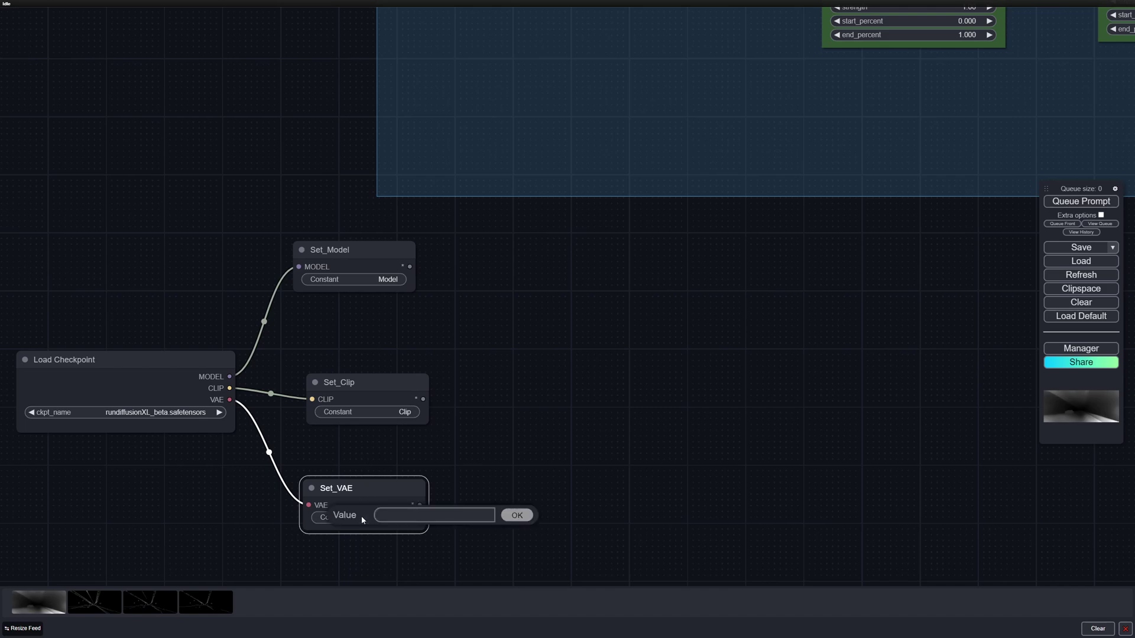
text(vae)
click(513, 515)
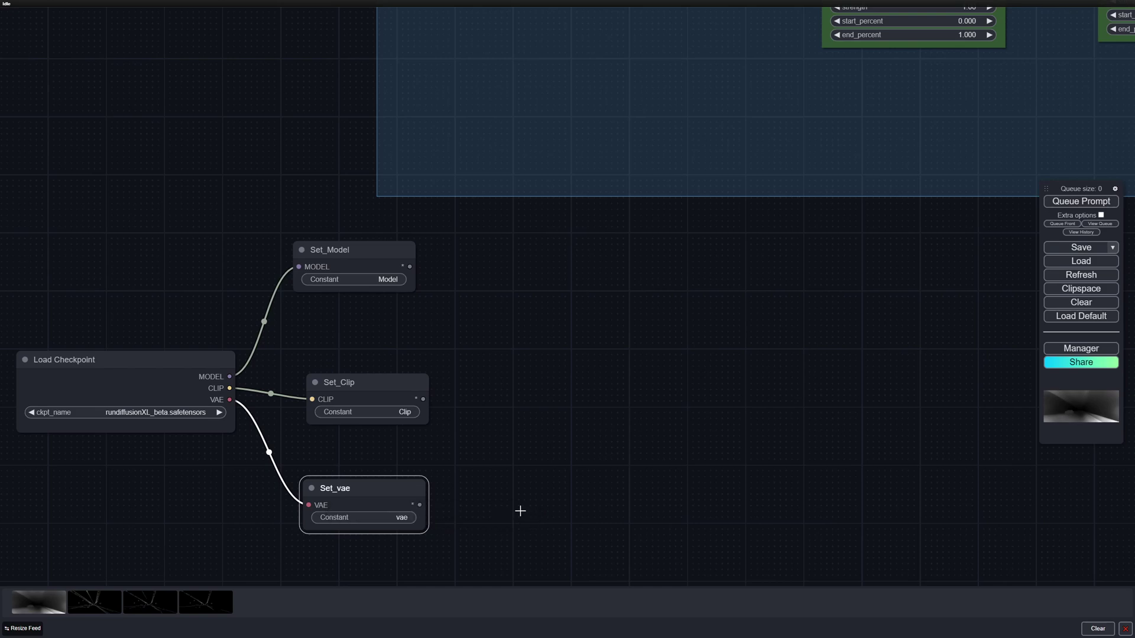
drag(506, 486, 551, 451)
scroll(526, 471, down, 1)
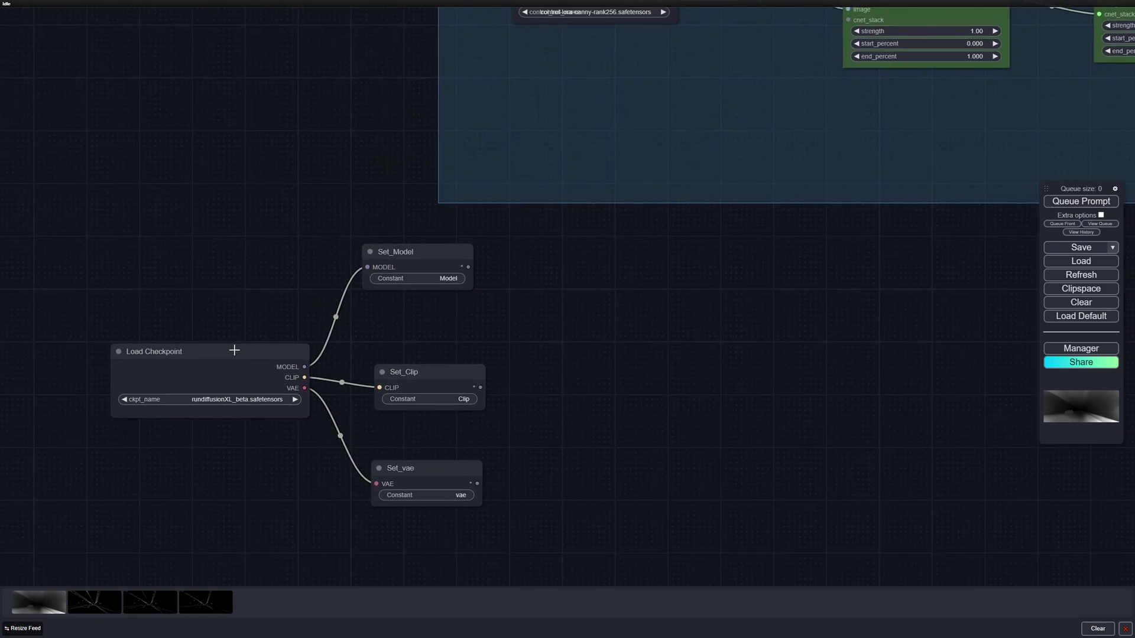
scroll(737, 470, down, 3)
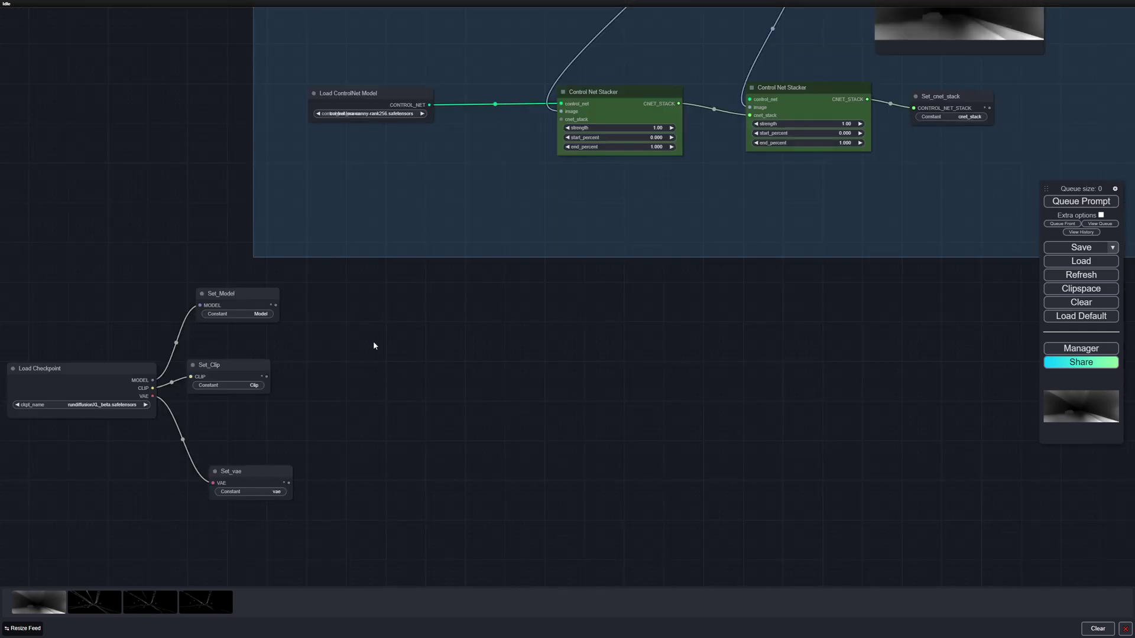
Add a CLIP Text Encode (Prompt) node and colour it green.
drag(397, 361, 464, 370)
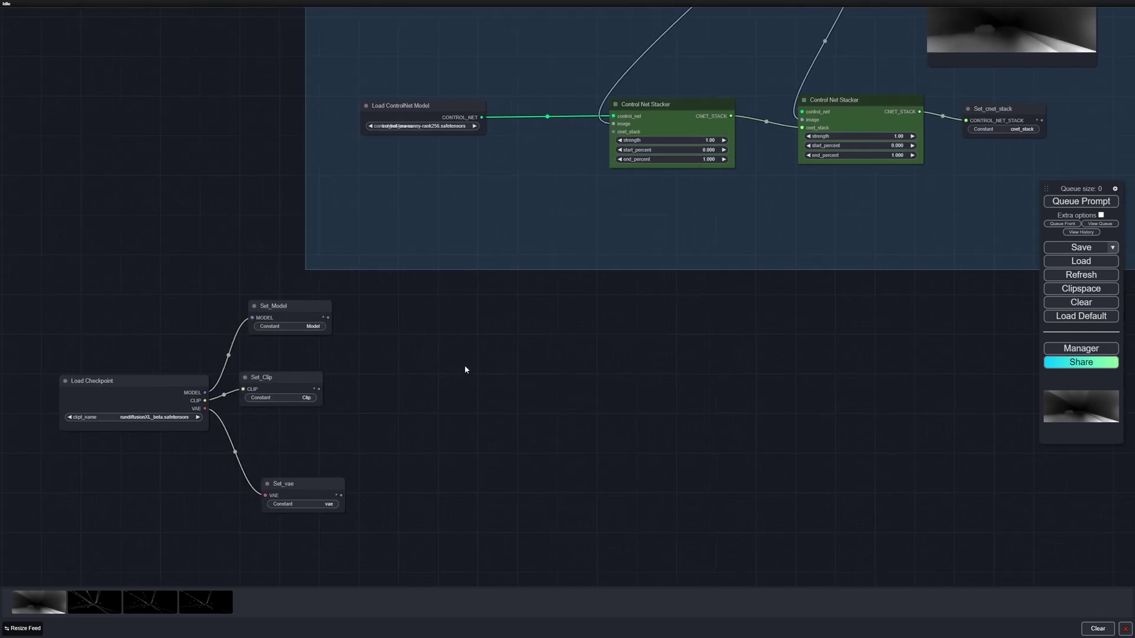
double_click(495, 346)
text(clip)
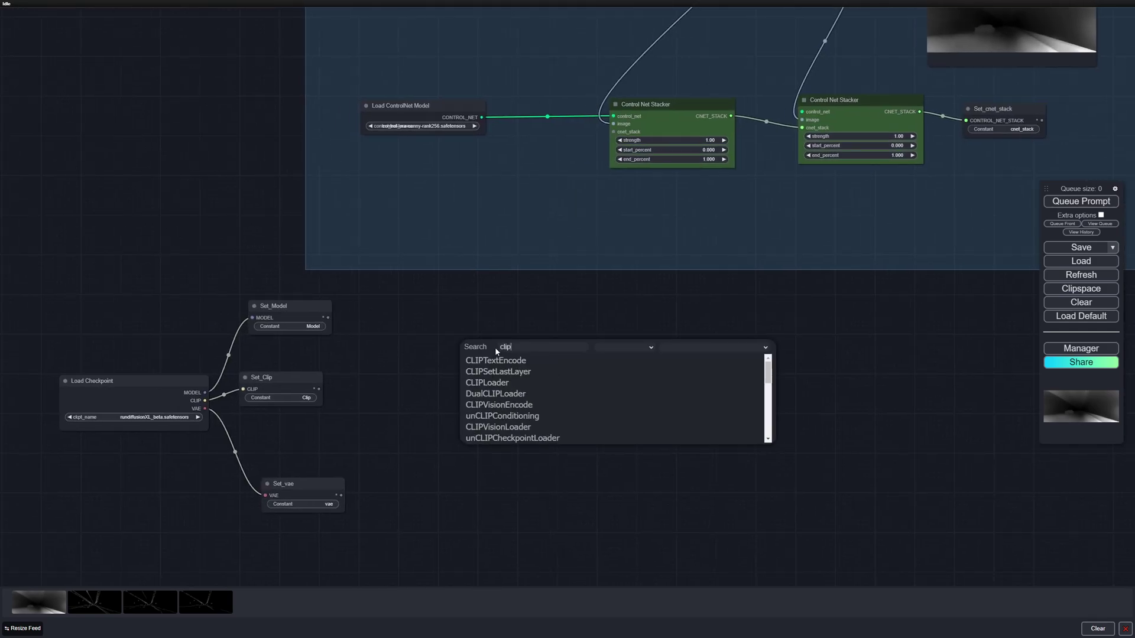
click(496, 360)
drag(540, 341, 476, 324)
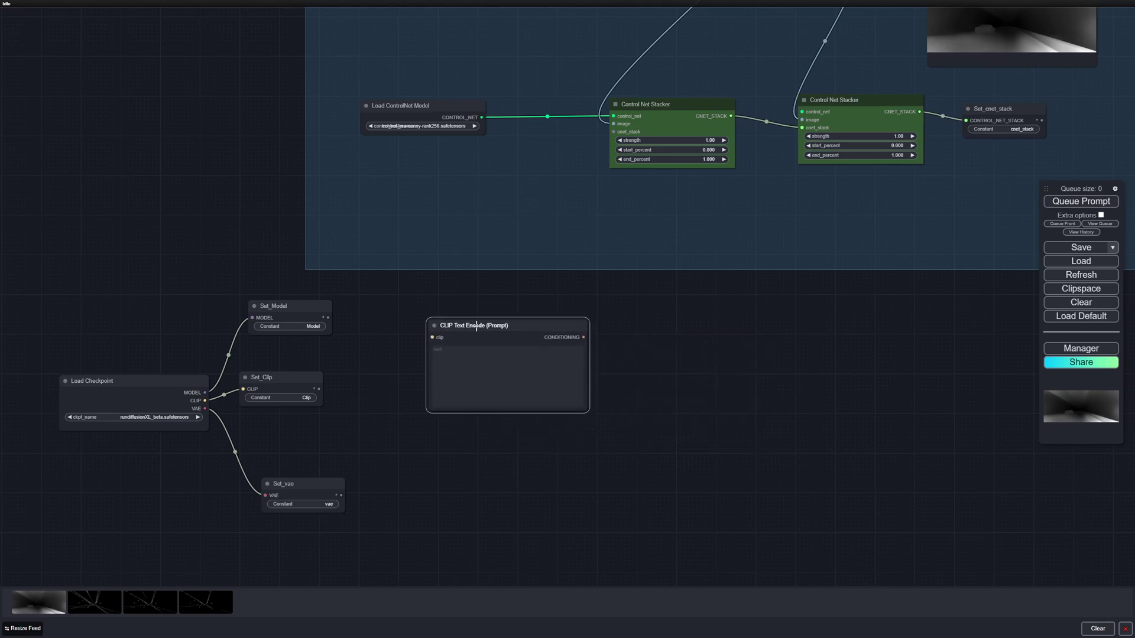
right_click(478, 325)
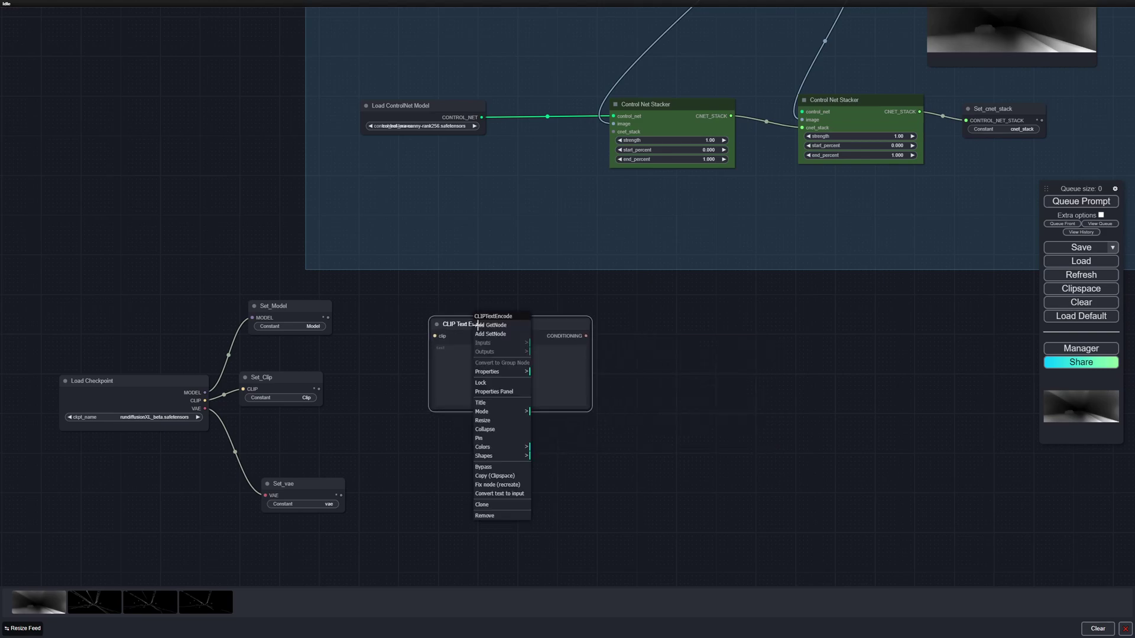
click(500, 449)
click(552, 476)
drag(495, 325, 497, 306)
Add a second CLIP Text Encode node below it, coloured red.
double_click(494, 436)
text(clip)
click(493, 446)
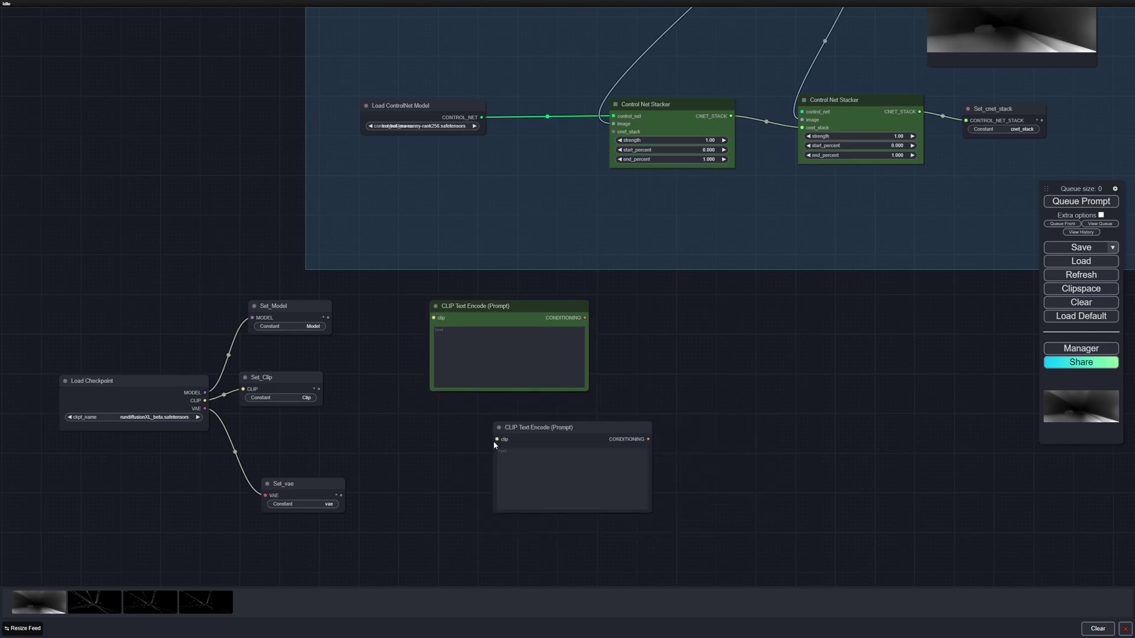
right_click(492, 434)
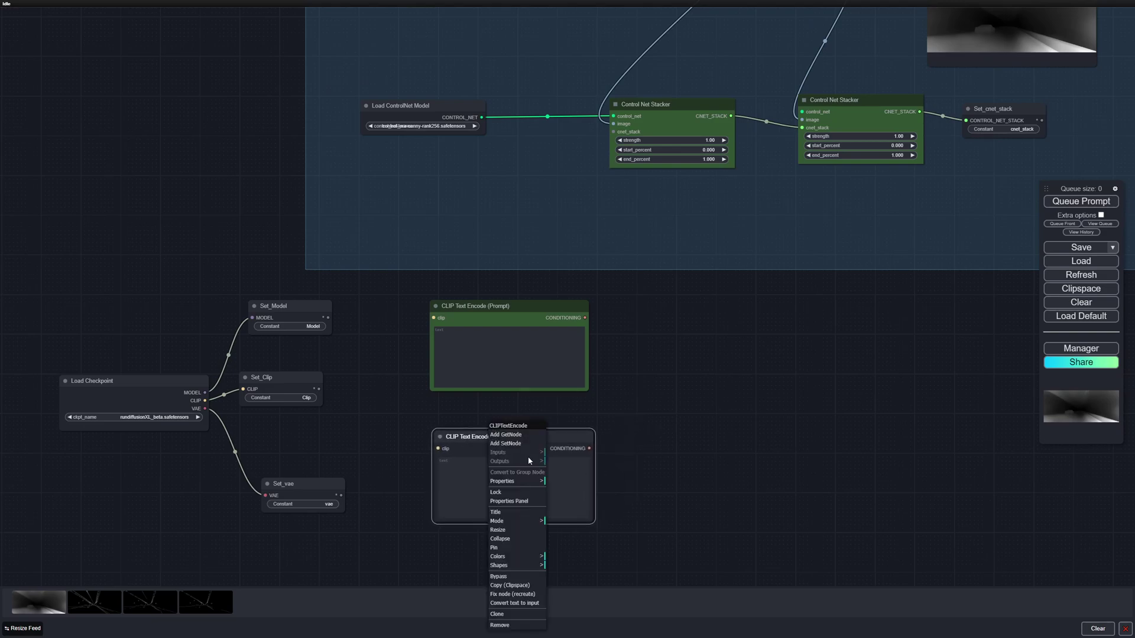
click(498, 556)
click(576, 559)
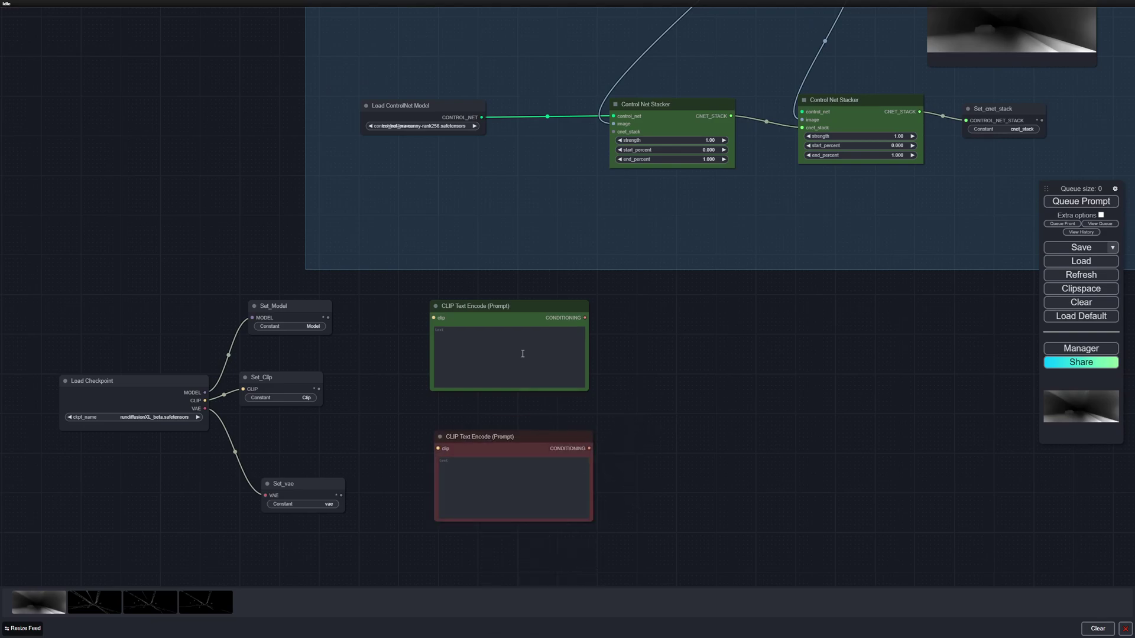
drag(505, 315, 517, 312)
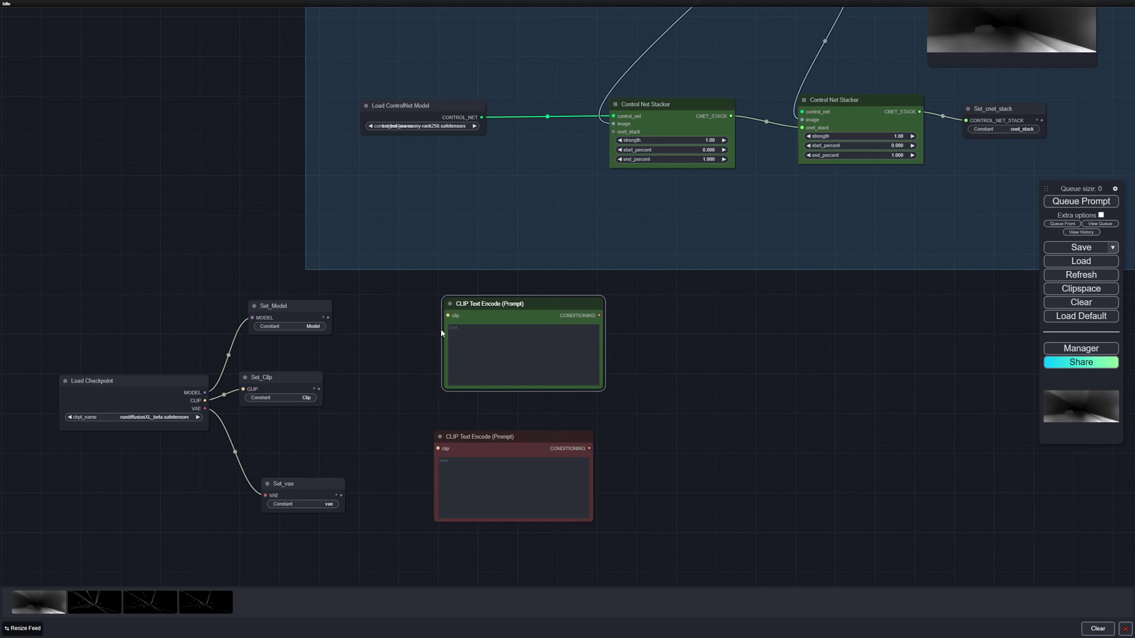
drag(441, 330, 426, 331)
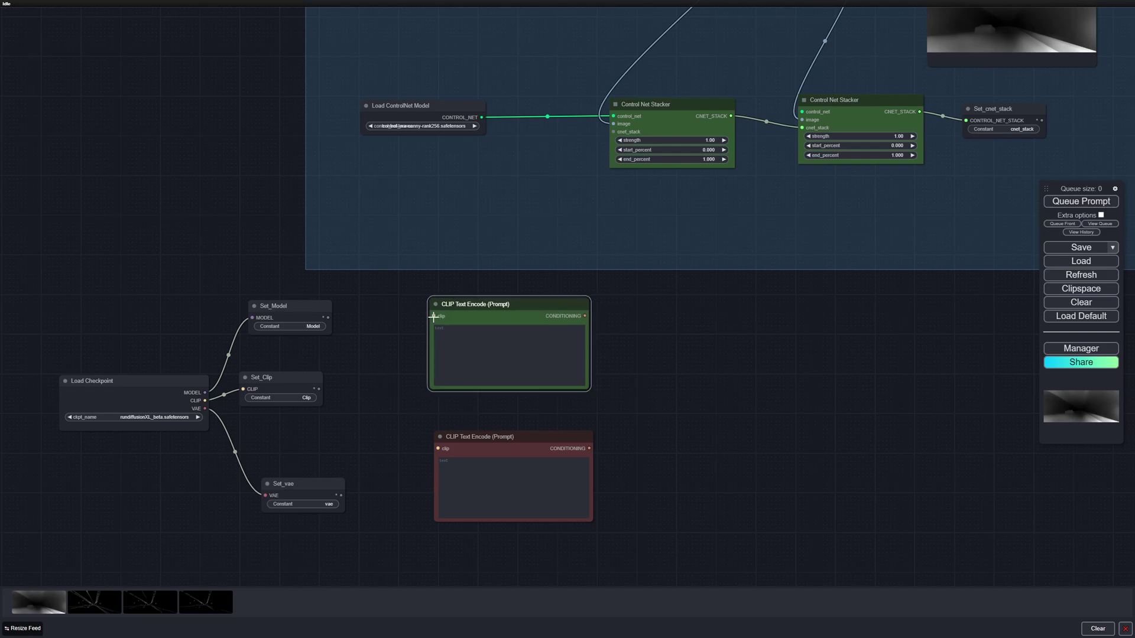
Wire Set_Clip's CLIP output into both the green and red prompt nodes.
drag(317, 389, 433, 316)
drag(307, 376, 437, 448)
drag(468, 441, 459, 437)
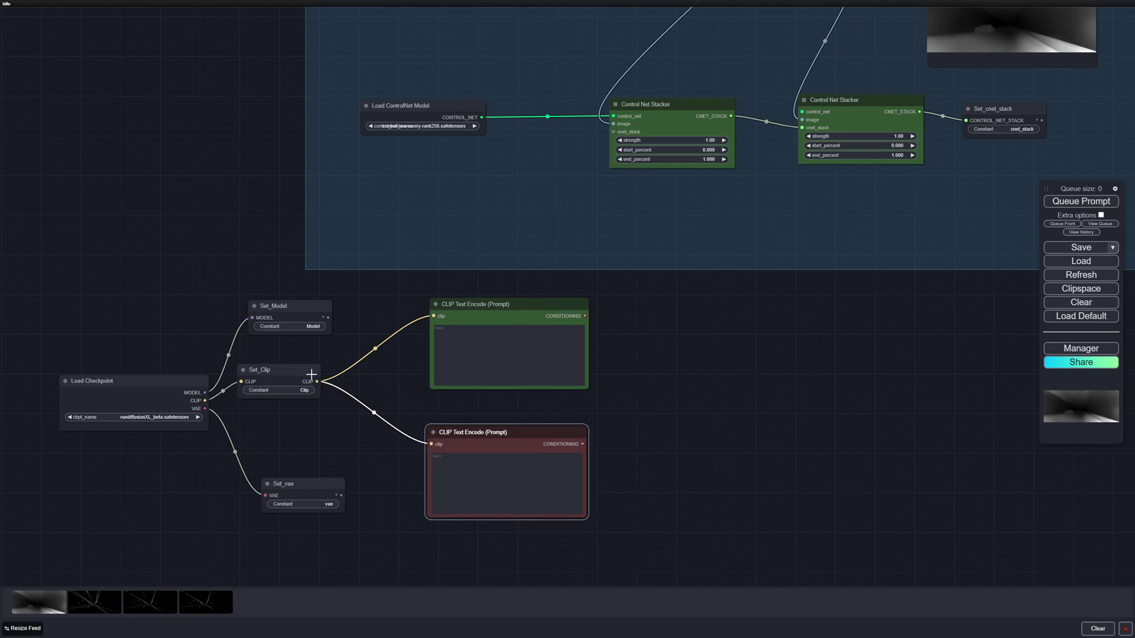
drag(499, 433, 505, 422)
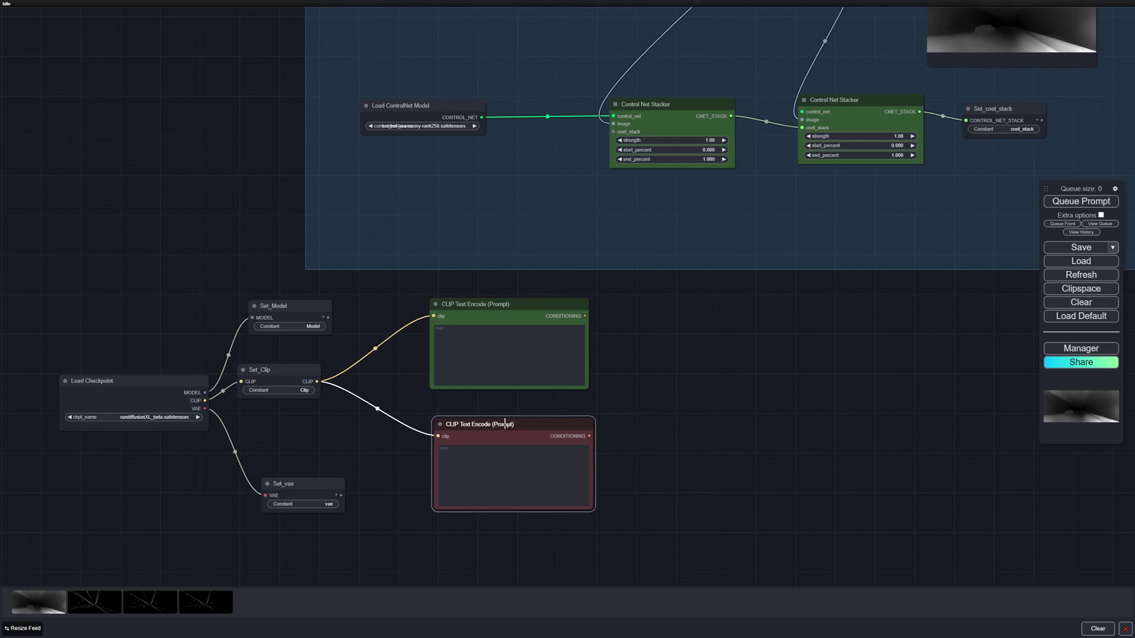
drag(658, 452, 653, 426)
drag(292, 457, 299, 488)
Add an Apply ControlNet Stack node with green prompt as positive and red as negative.
scroll(621, 400, down, 1)
drag(620, 400, 395, 322)
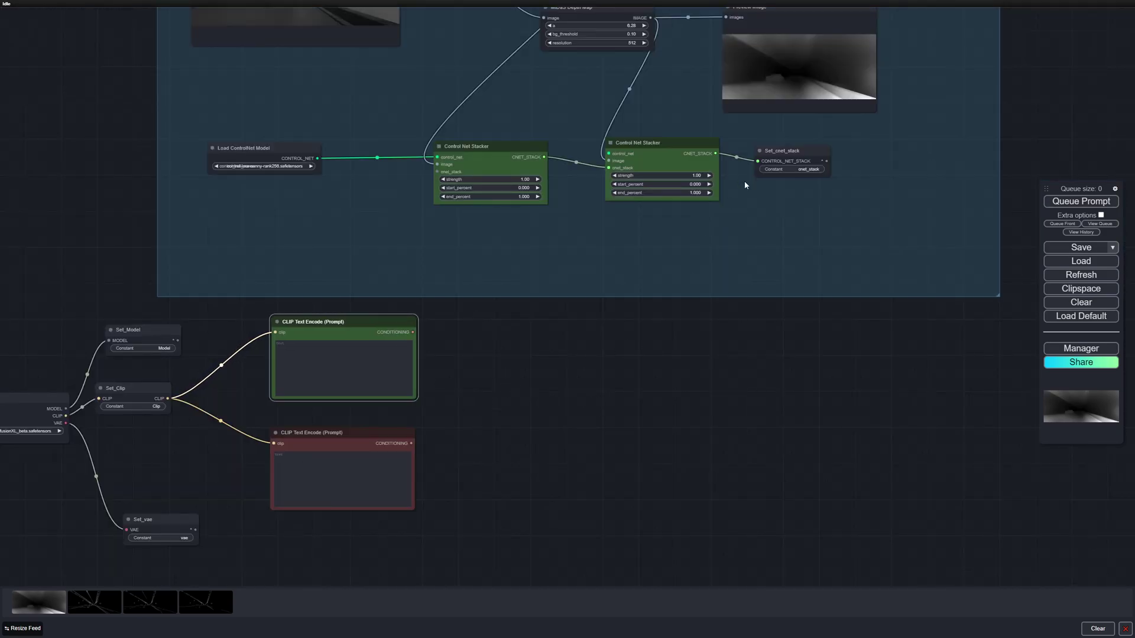
drag(743, 185, 730, 466)
drag(664, 547, 489, 356)
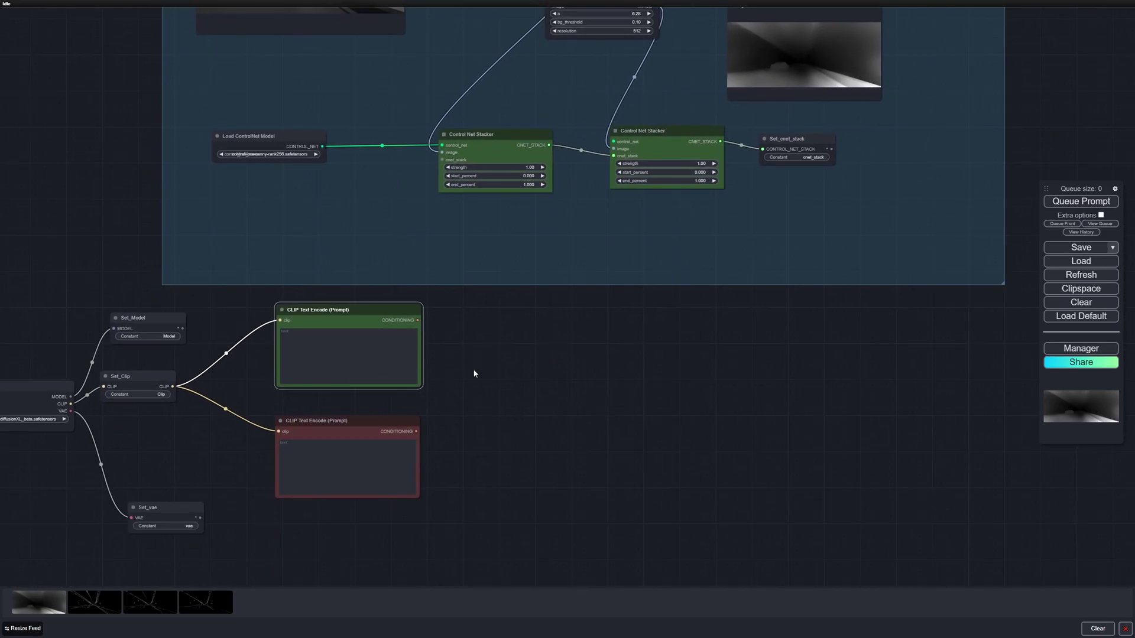
double_click(554, 362)
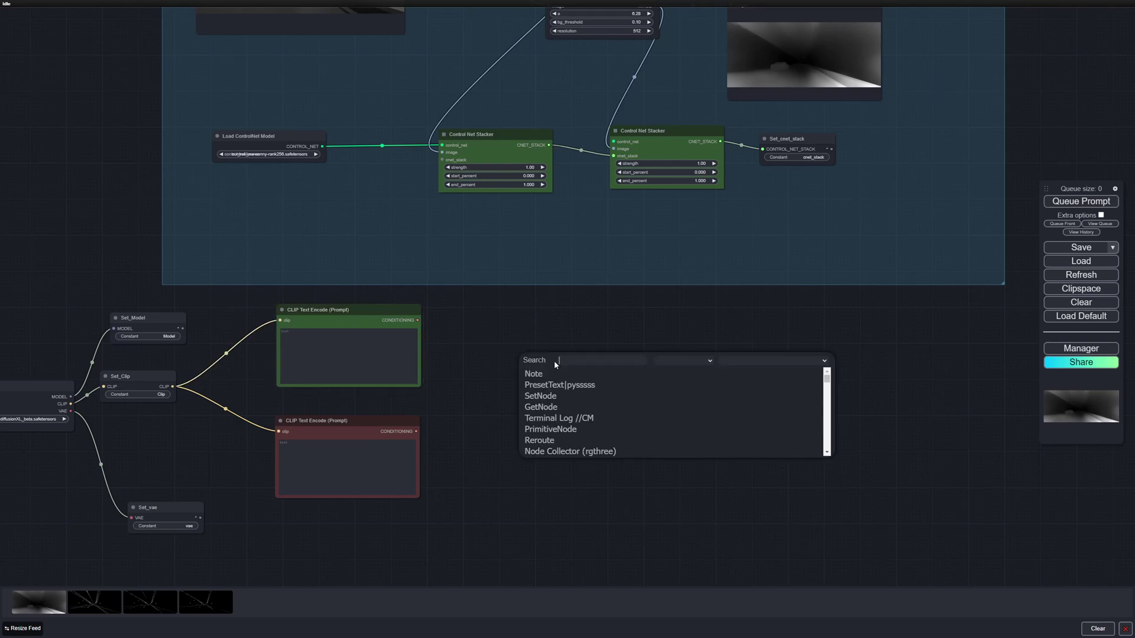
text(apply)
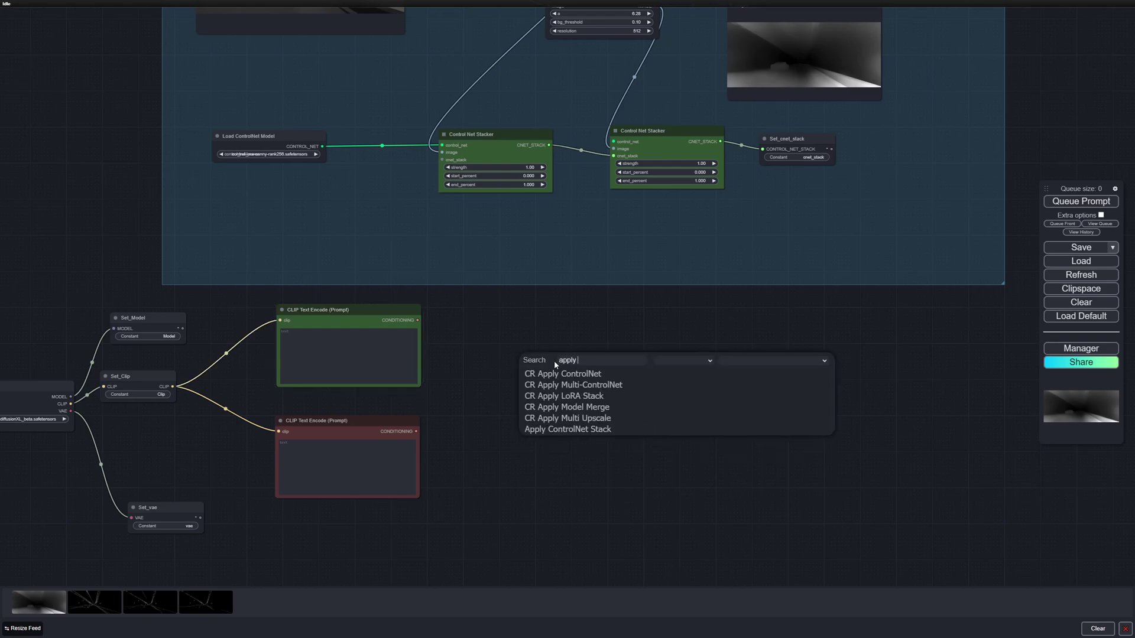
click(566, 430)
drag(597, 358, 618, 361)
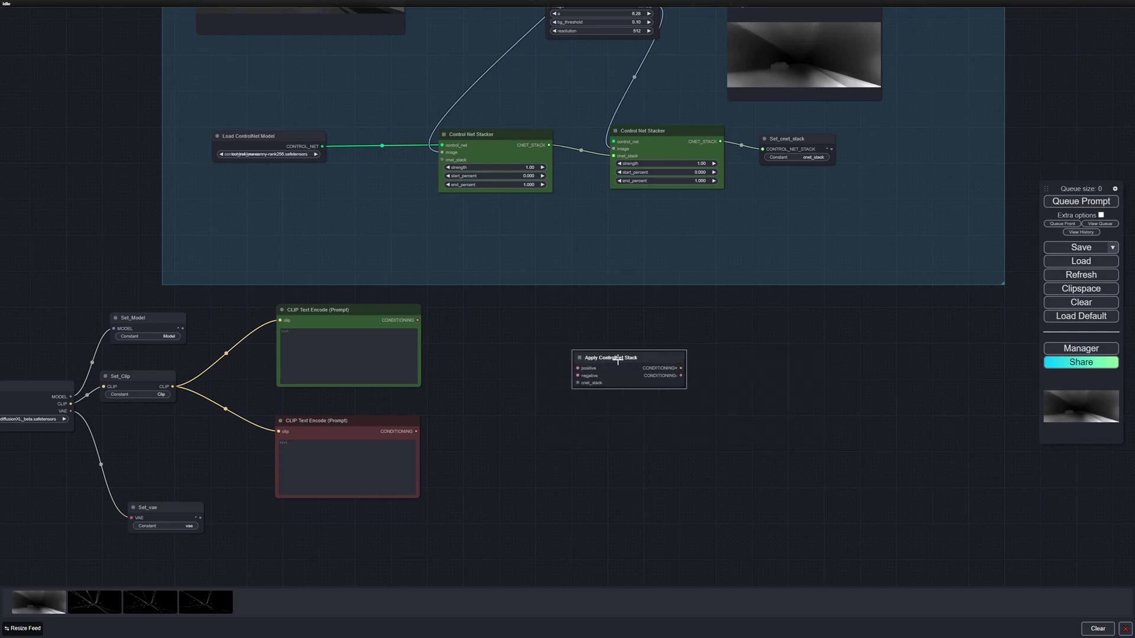
drag(419, 320, 578, 368)
drag(416, 431, 607, 379)
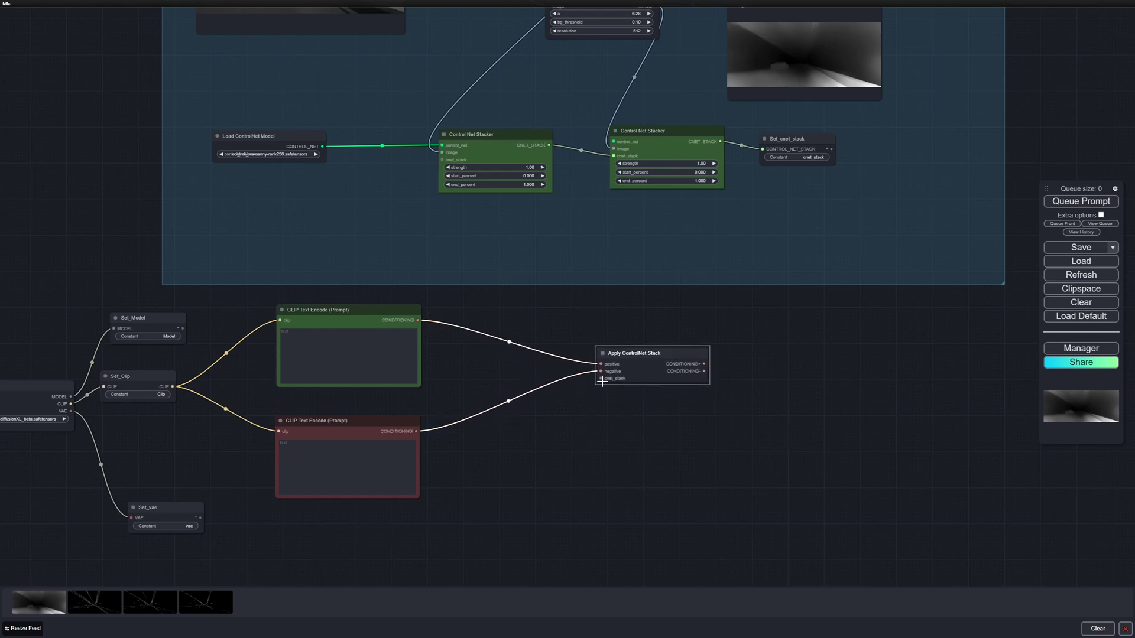
Add a Get node fetching cnet_stack and wire it into Apply ControlNet Stack.
double_click(556, 408)
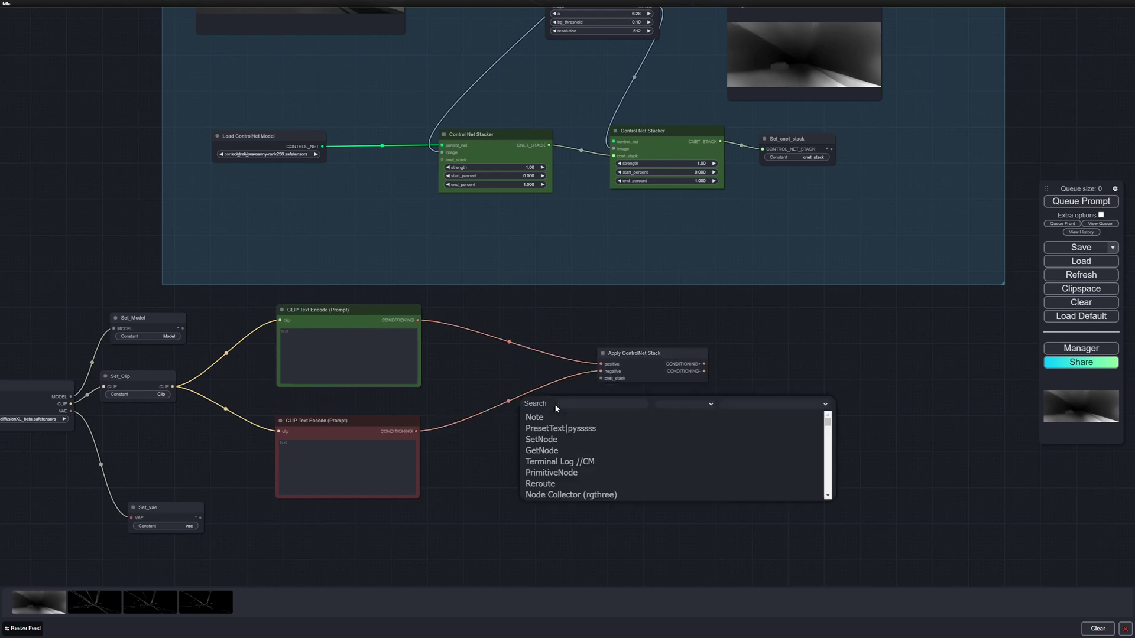
text(get)
click(562, 420)
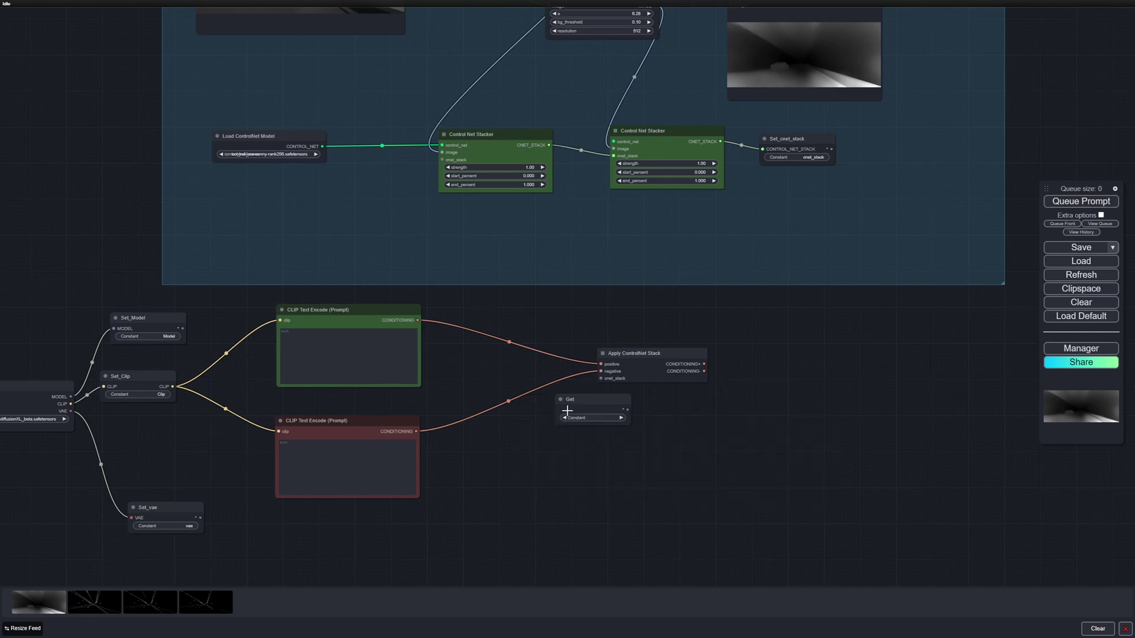
click(562, 420)
click(570, 442)
drag(587, 425, 601, 379)
drag(558, 412, 554, 415)
drag(792, 139, 787, 138)
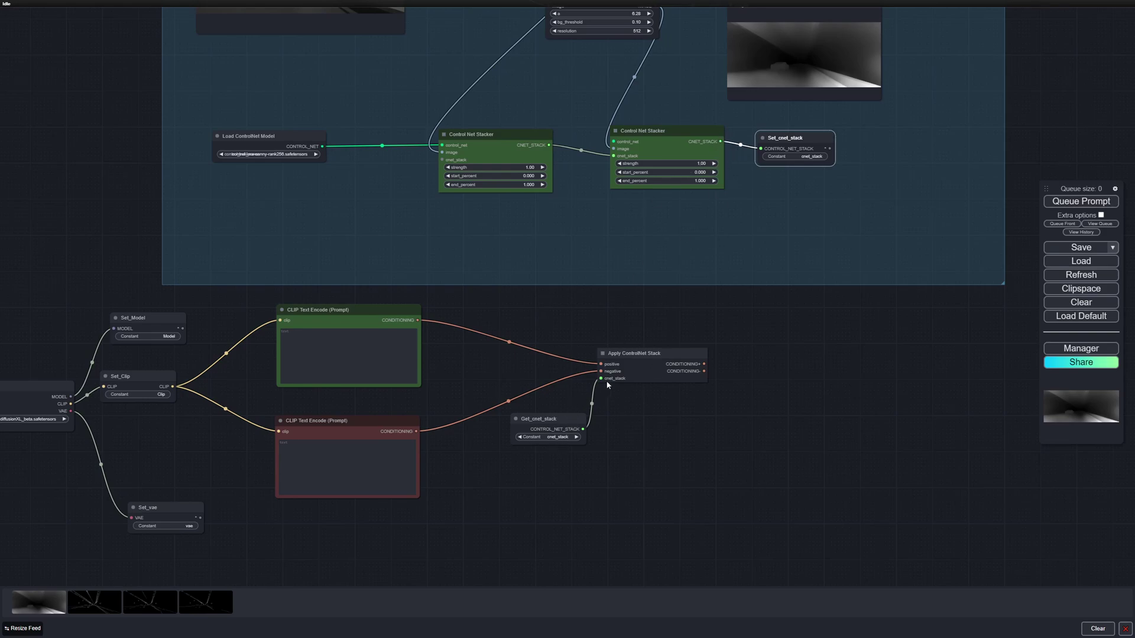
drag(625, 354, 620, 351)
drag(658, 445, 648, 409)
scroll(672, 454, down, 2)
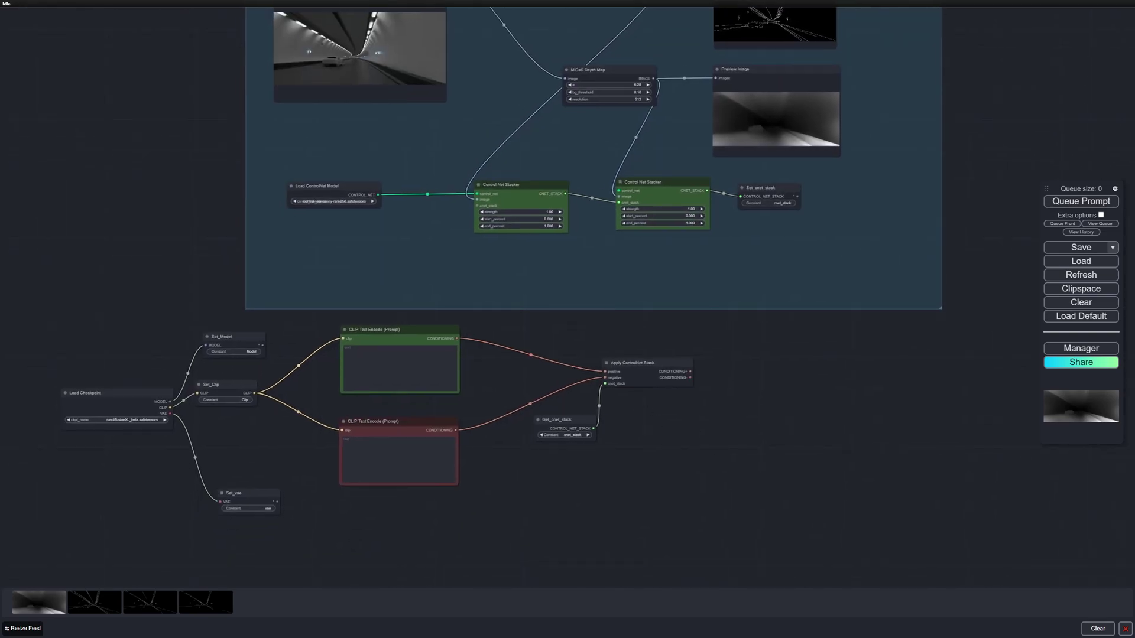
drag(717, 401, 566, 413)
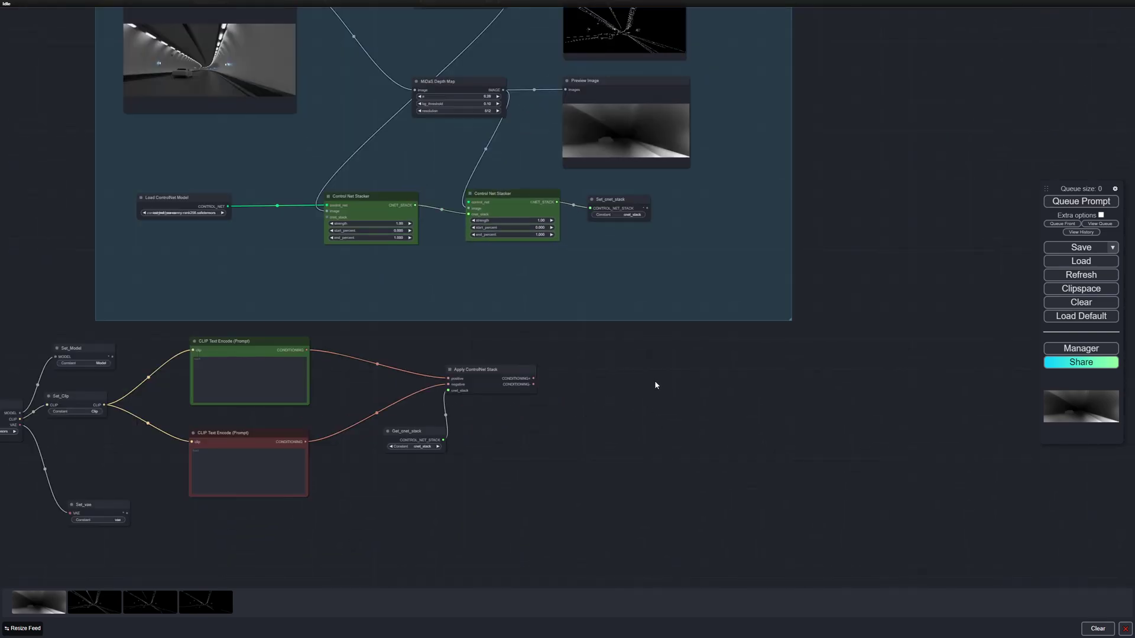
Add a KSampler (Advanced) fed positive and negative by Apply ControlNet Stack's CONDITIONING outputs.
double_click(677, 373)
text(sam)
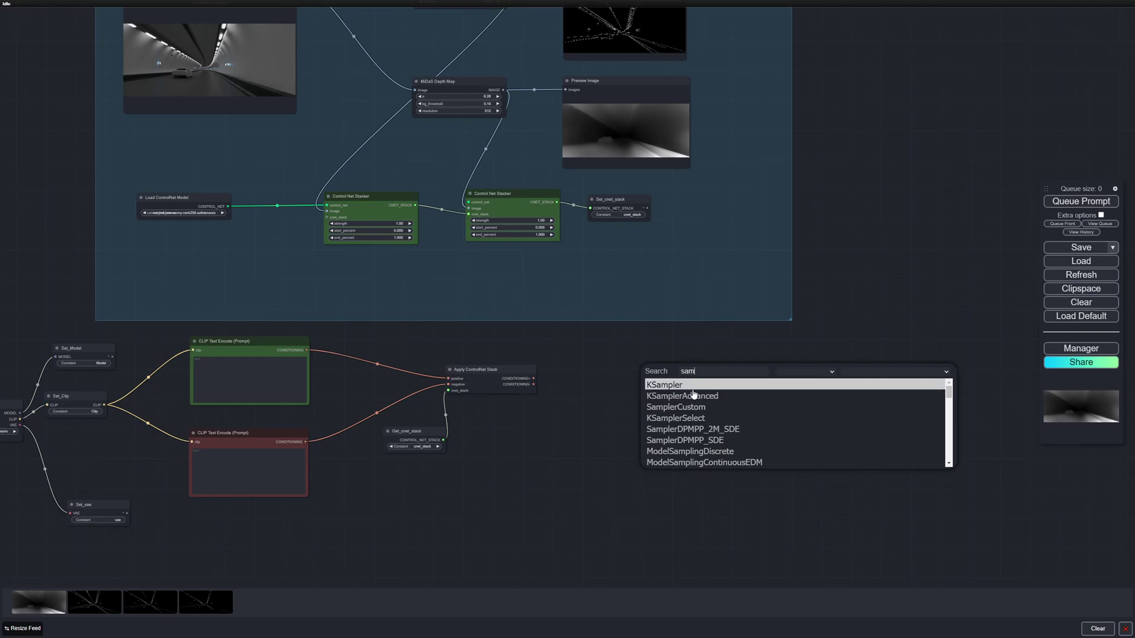
click(676, 395)
mouse_move(712, 370)
mouse_down()
mouse_move(670, 373)
mouse_move(707, 347)
mouse_up()
scroll(576, 438, up, 3)
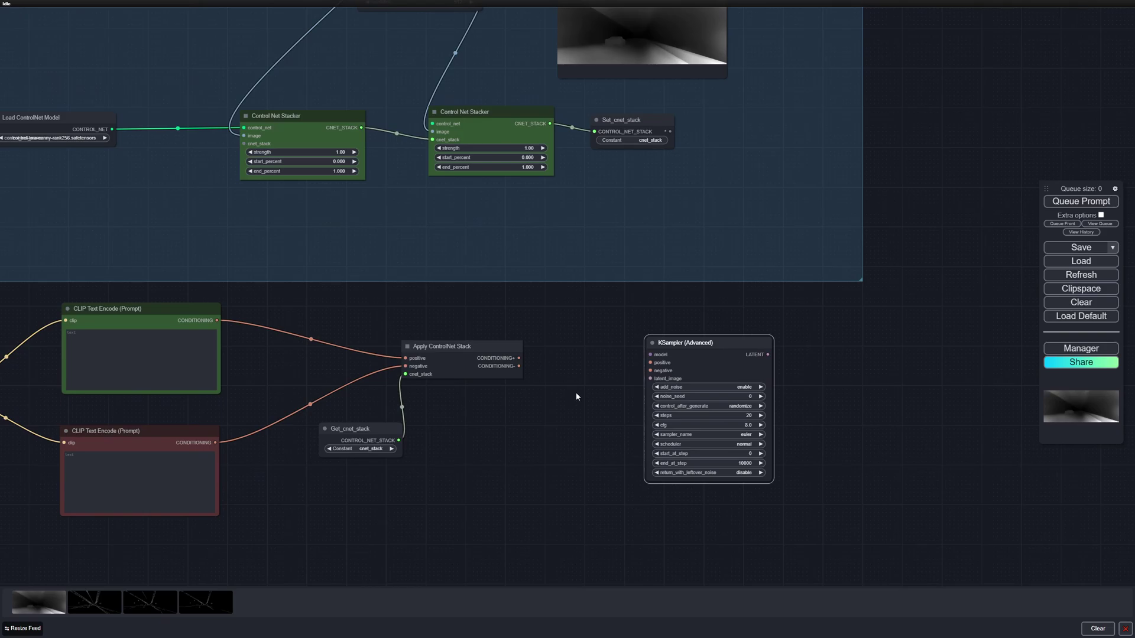
drag(505, 346, 650, 362)
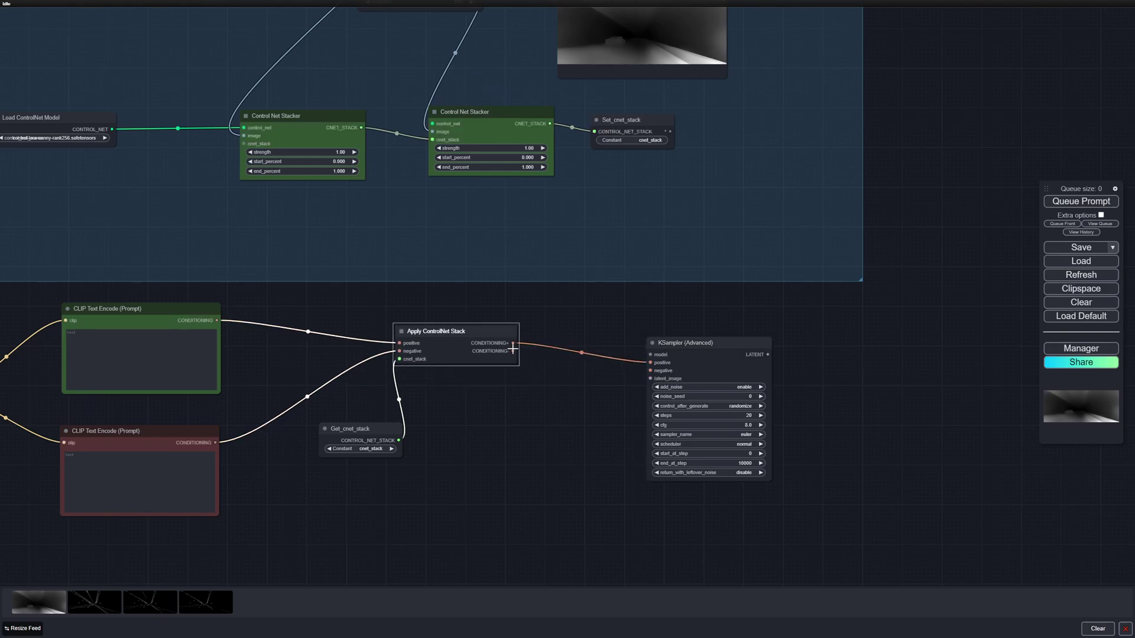
drag(512, 351, 692, 345)
Add a Get node fetching Model and wire its MODEL into the KSampler.
double_click(599, 326)
text(get)
click(597, 338)
click(618, 340)
click(632, 356)
drag(640, 325, 673, 357)
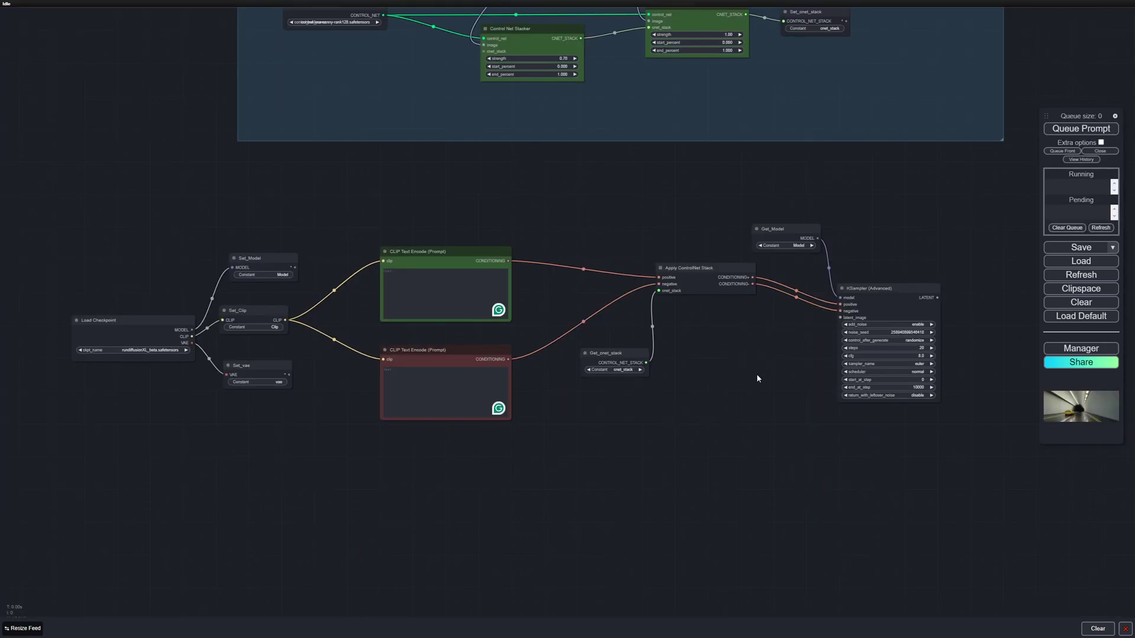
Connect a 1024 x 1024 SDXL Empty Latent Image (rgthree) LATENT output to KSampler latent_image.
click(844, 311)
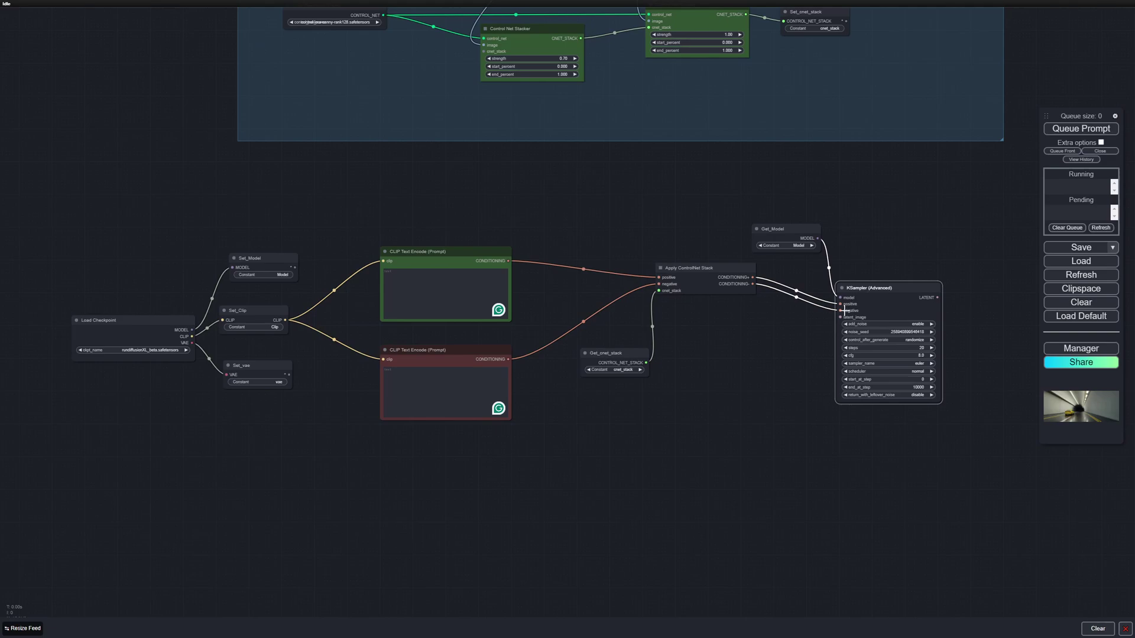
double_click(594, 447)
text(emply)
key(Down)
key(Down)
key(Down)
key(Down)
key(Down)
key(Return)
drag(614, 450, 533, 481)
drag(607, 481, 840, 318)
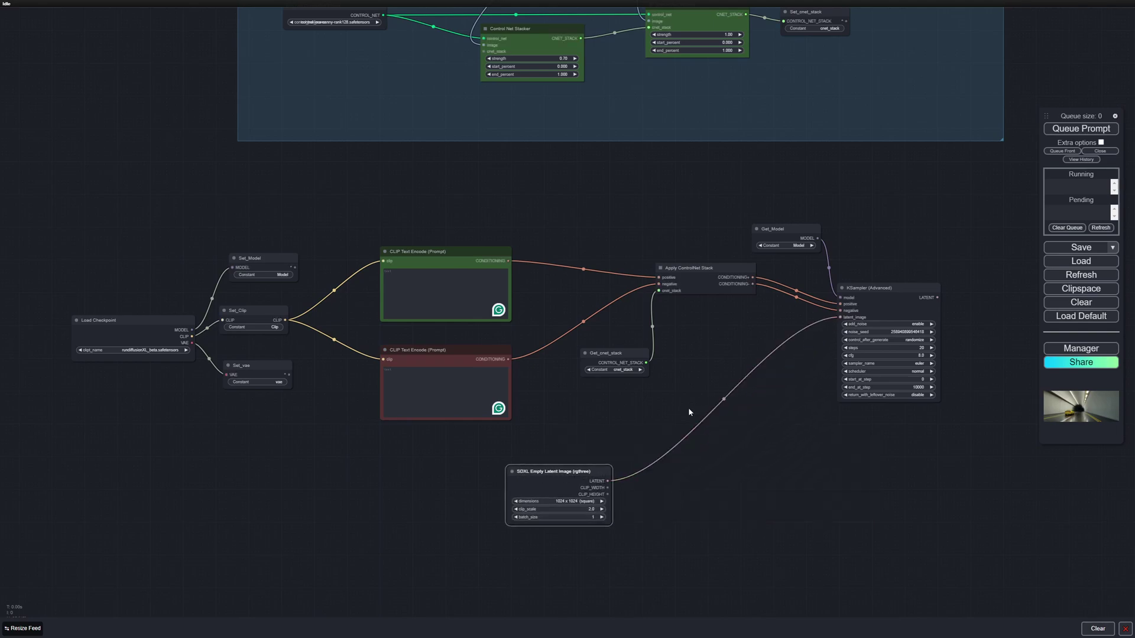
drag(581, 469, 549, 484)
drag(843, 452, 835, 480)
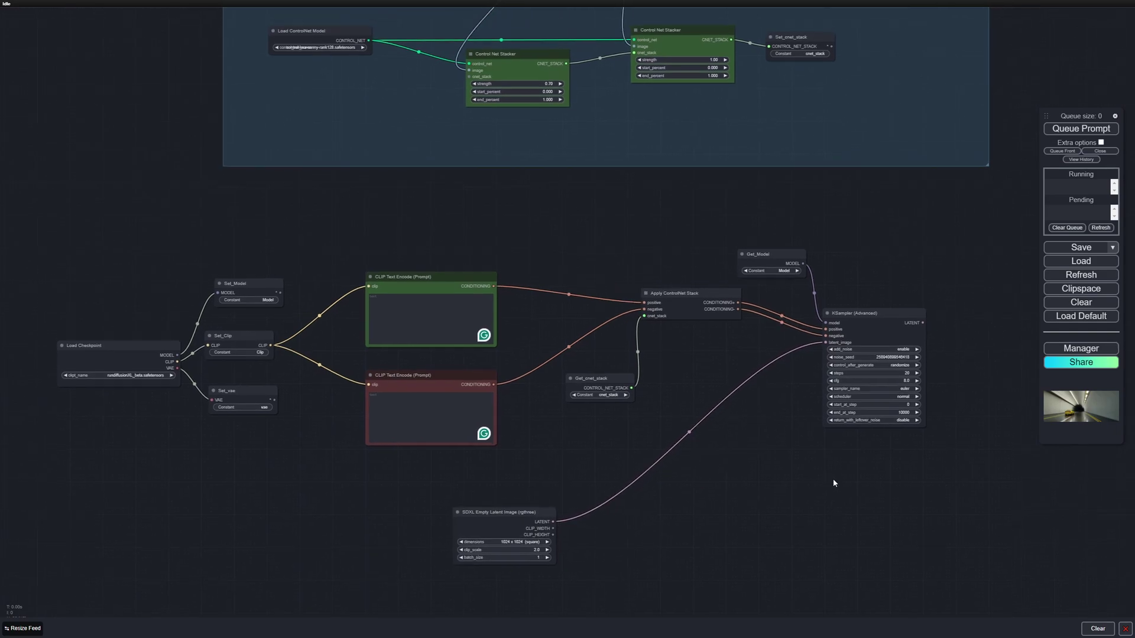
drag(544, 497, 666, 494)
scroll(648, 428, up, 4)
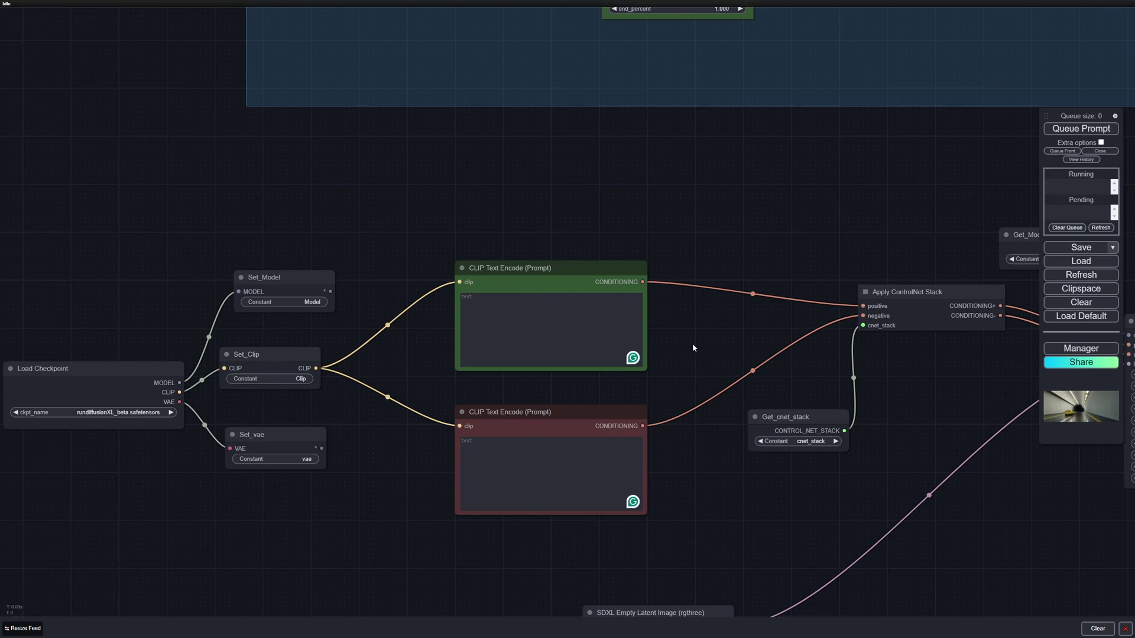
Copy the yellow-car tunnel description from Notepad and paste it into the green positive prompt node.
key(alt+Tab)
drag(761, 117, 202, 112)
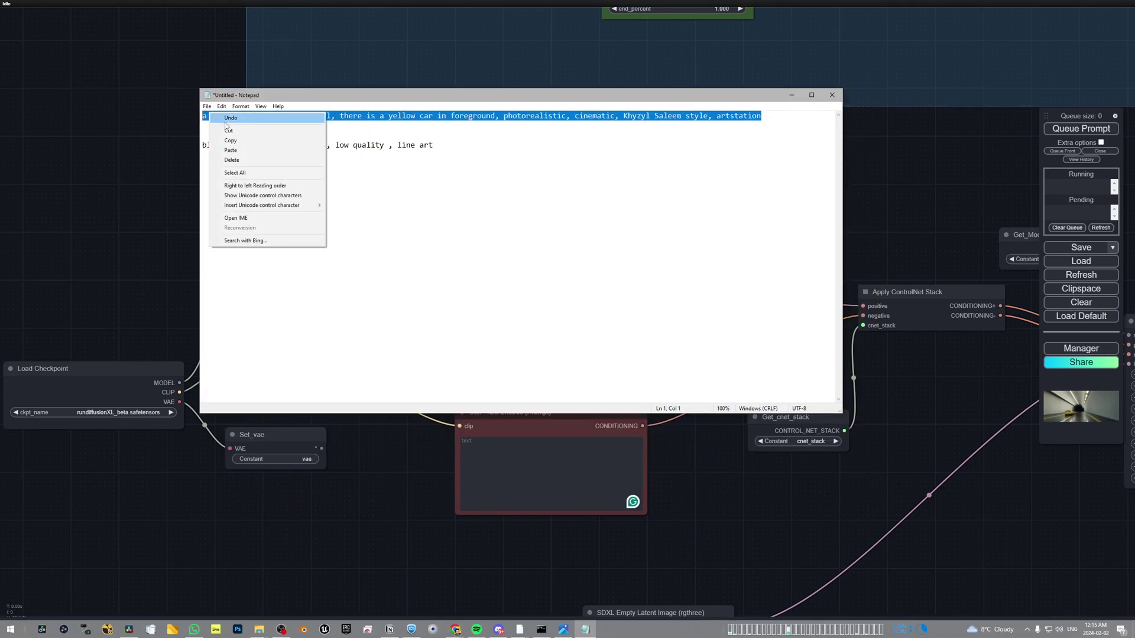
click(230, 140)
click(385, 520)
click(516, 324)
right_click(515, 324)
click(541, 411)
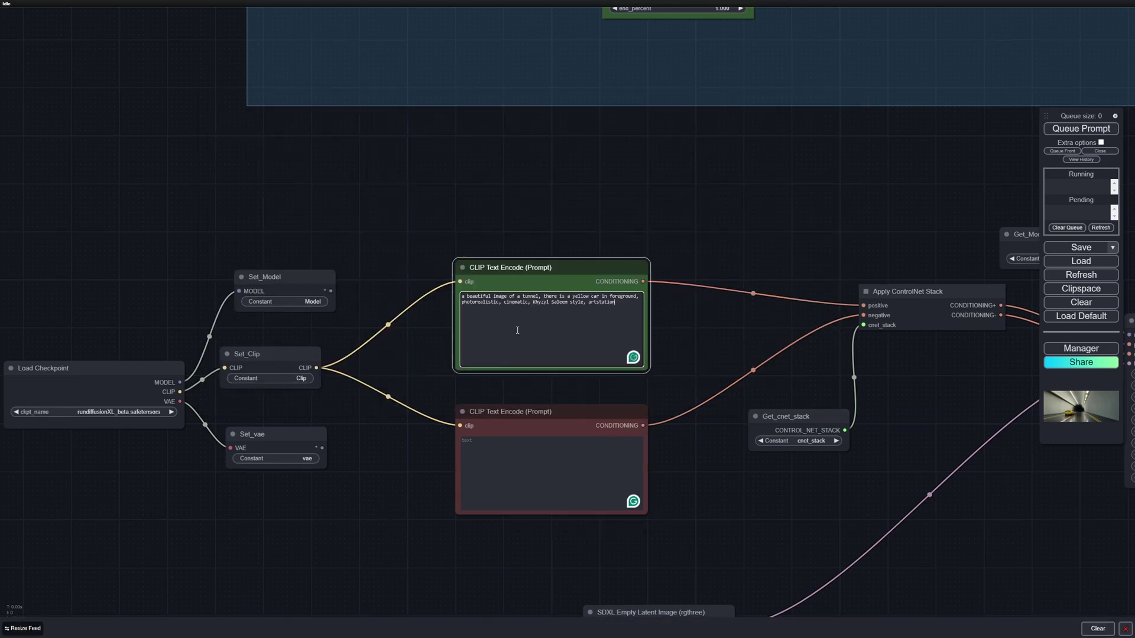
click(644, 224)
scroll(649, 219, up, 4)
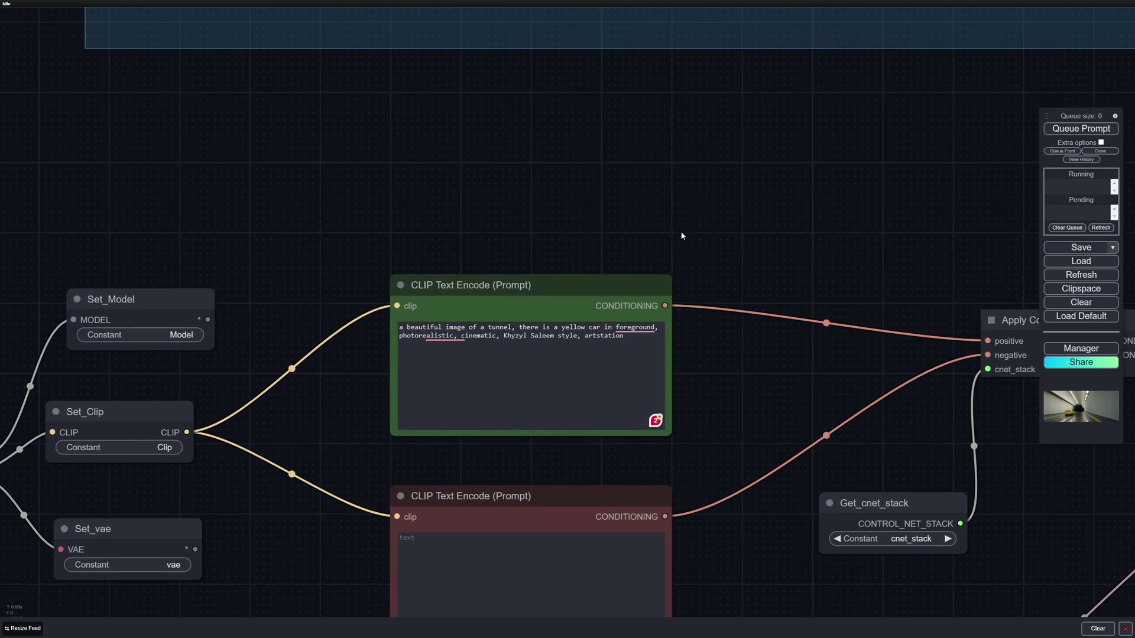
drag(503, 336, 584, 337)
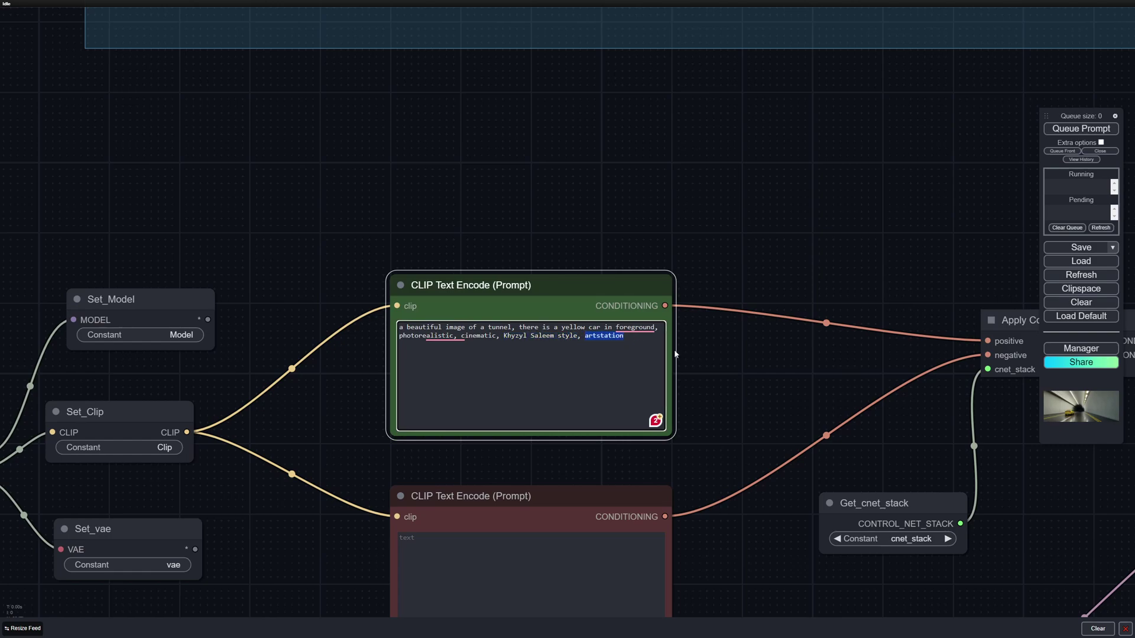
click(728, 412)
drag(728, 412, 725, 388)
Paste the negative prompt 'blurred, 2d, painting, game, low quality, line art' into the lower red node.
key(alt+Tab)
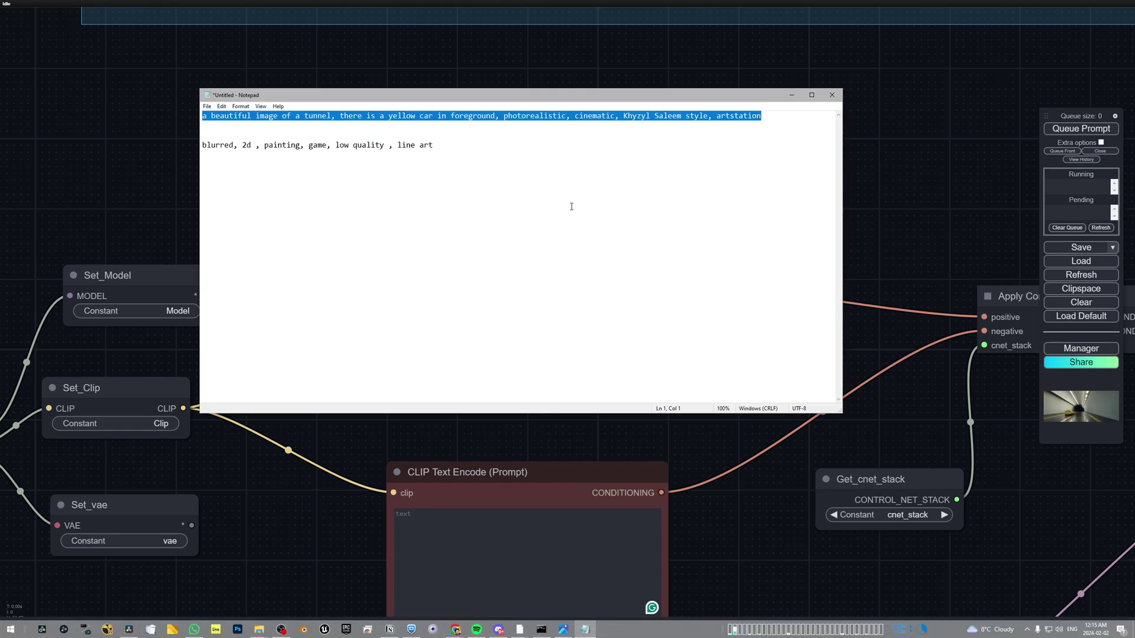
drag(488, 148, 202, 209)
key(ctrl+c)
key(alt+Tab)
drag(435, 372, 456, 277)
click(435, 431)
key(ctrl+v)
click(343, 467)
scroll(765, 486, down, 5)
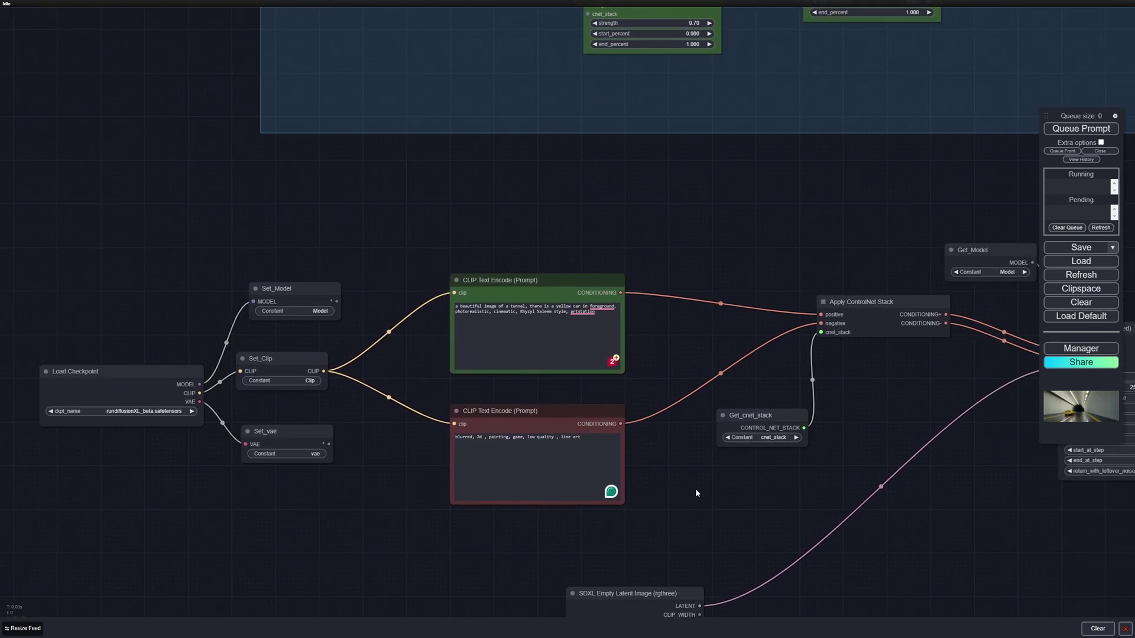
drag(705, 495, 548, 405)
Add a VAE Decode node fed by the KSampler's LATENT output.
click(367, 325)
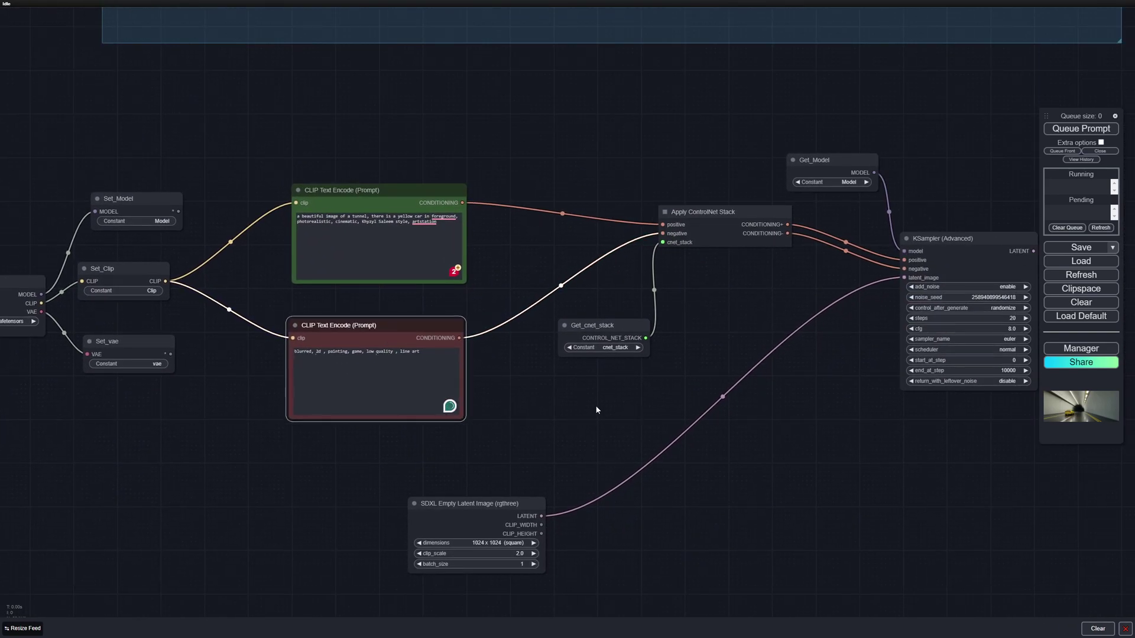
scroll(607, 411, right, 7)
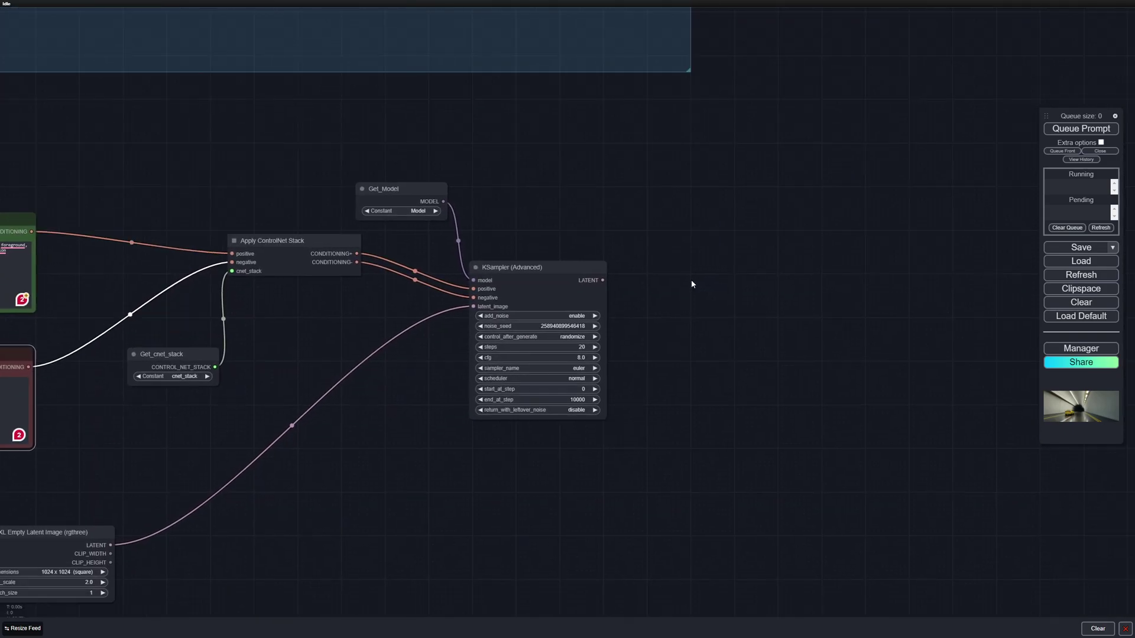
scroll(650, 284, right, 2)
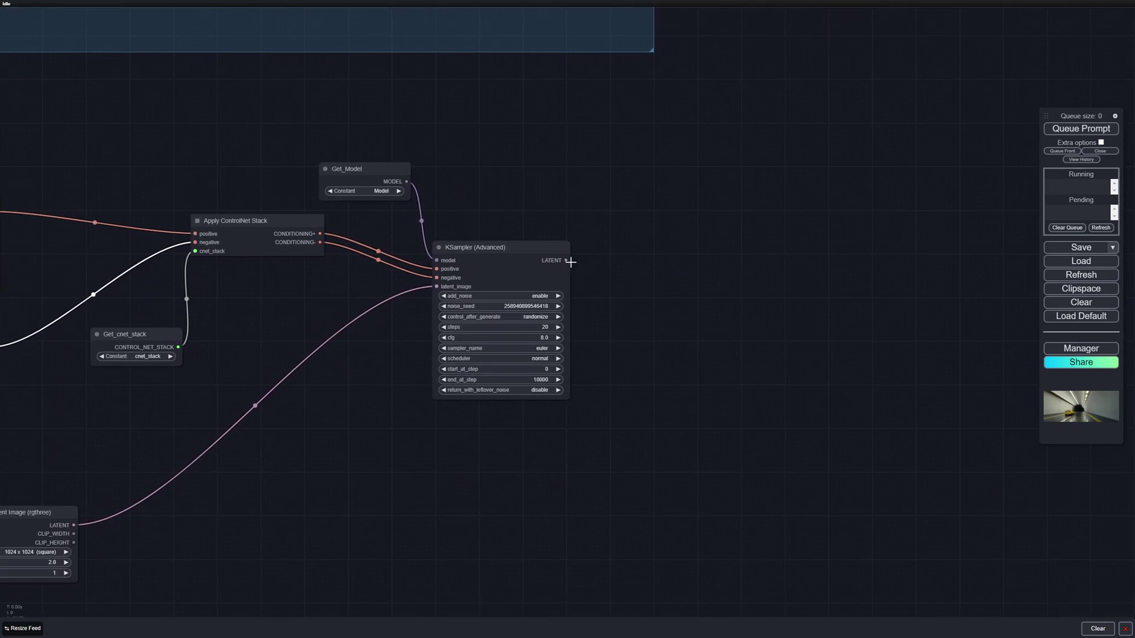
drag(565, 260, 637, 279)
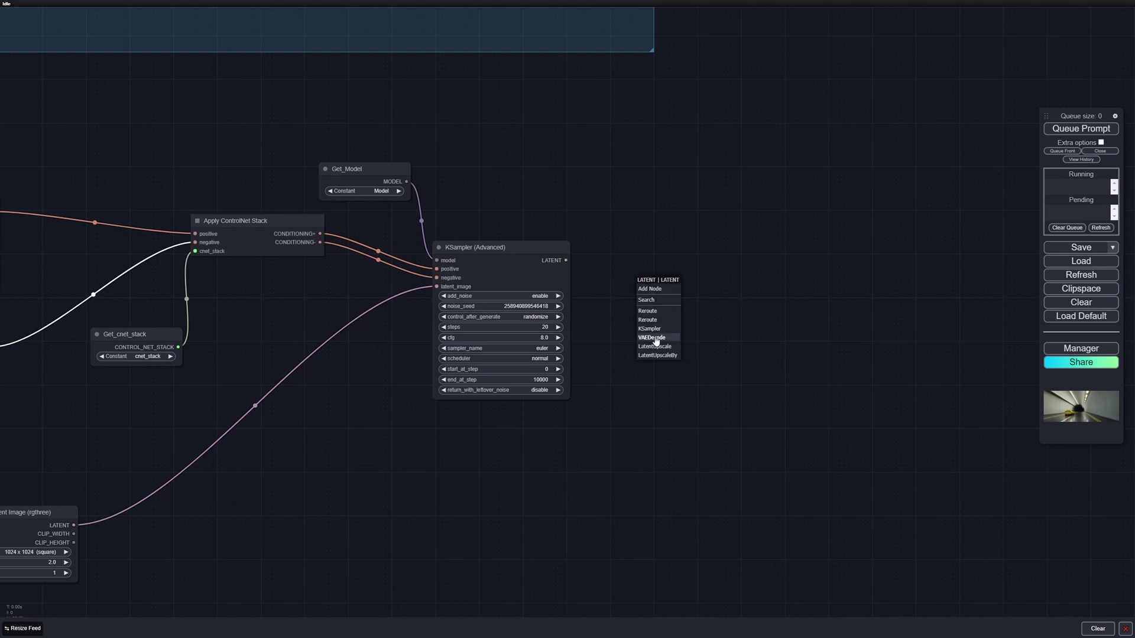
click(652, 337)
Supply the decoder's vae input from a Get node set to vae, placed beside it.
drag(689, 277, 653, 290)
click(662, 313)
text(get)
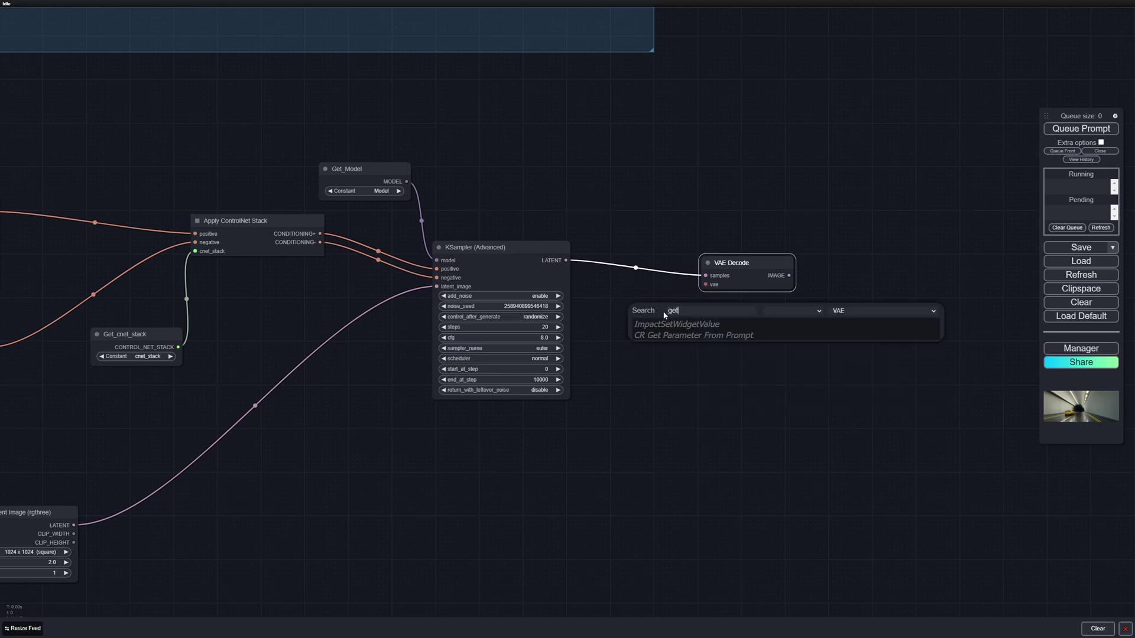
text(node)
click(662, 324)
click(679, 327)
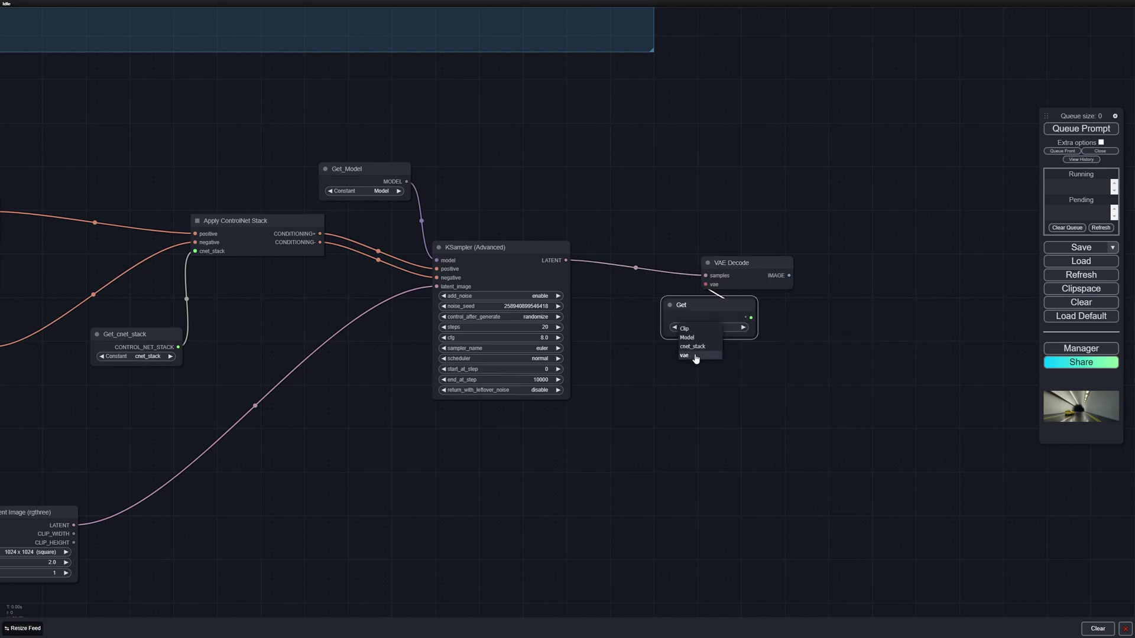
click(685, 355)
drag(686, 305, 626, 302)
drag(745, 272, 730, 241)
drag(777, 286, 712, 299)
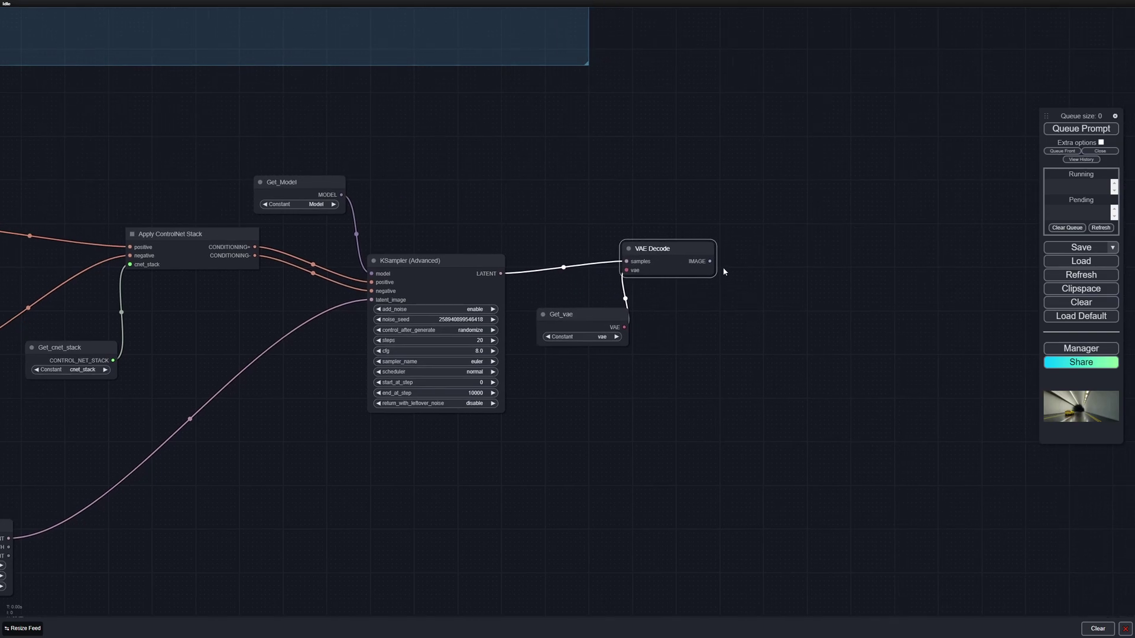
Connect the decoded IMAGE output to a new Preview Image node.
drag(709, 261, 759, 274)
click(776, 350)
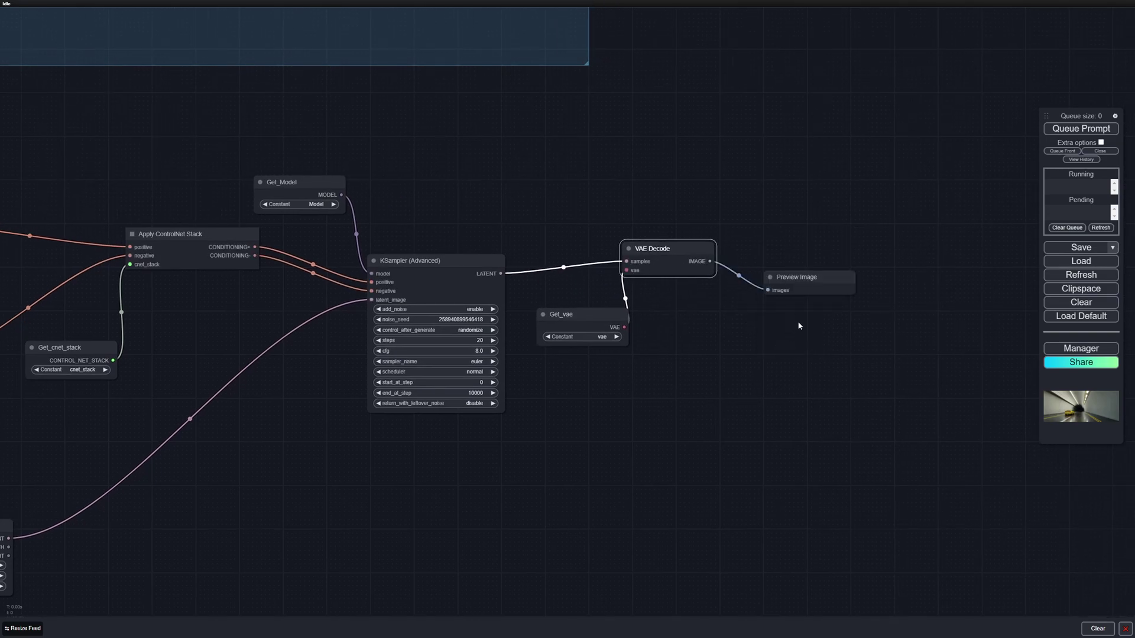
drag(857, 309, 977, 402)
scroll(447, 323, down, 1)
drag(447, 323, 582, 355)
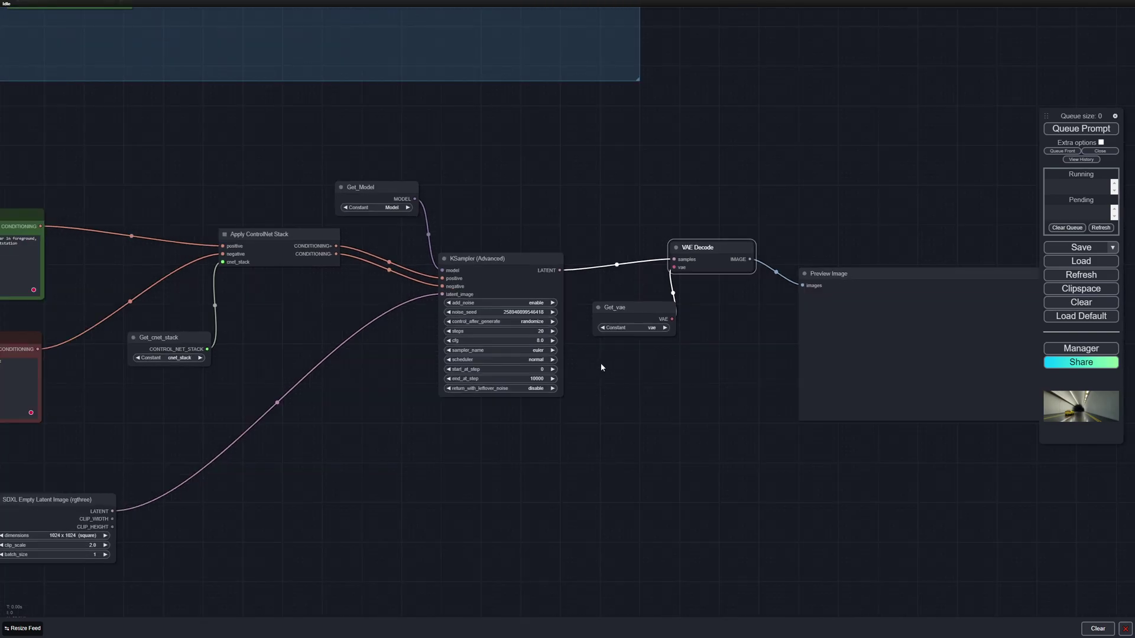
drag(674, 380, 634, 402)
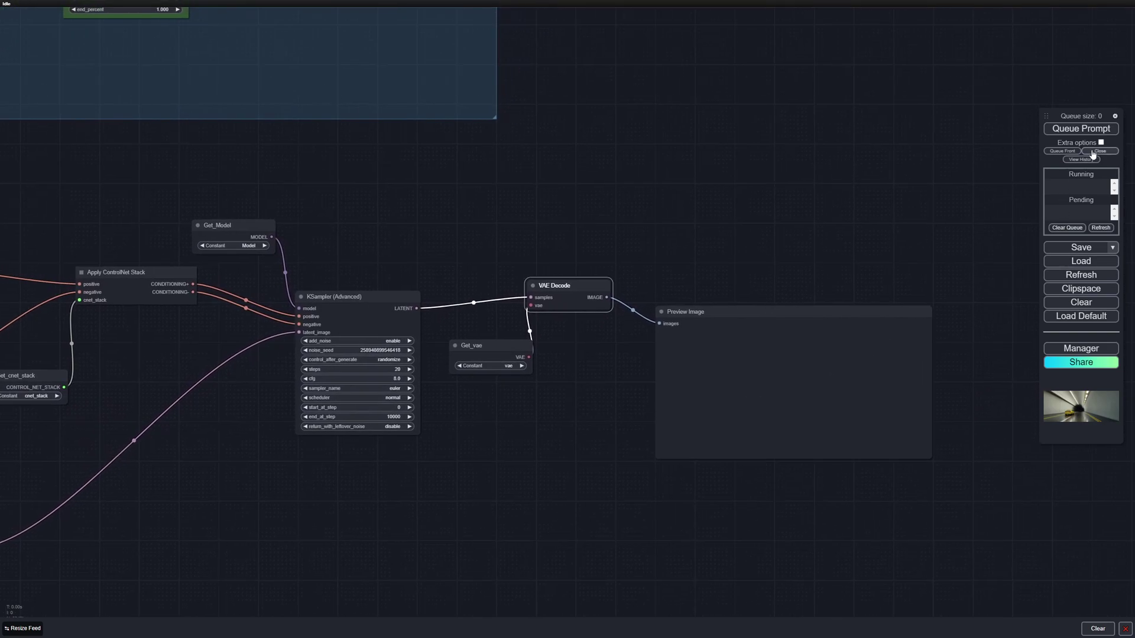
Queue the workflow for a first generation and reposition the Preview Image node.
click(1080, 128)
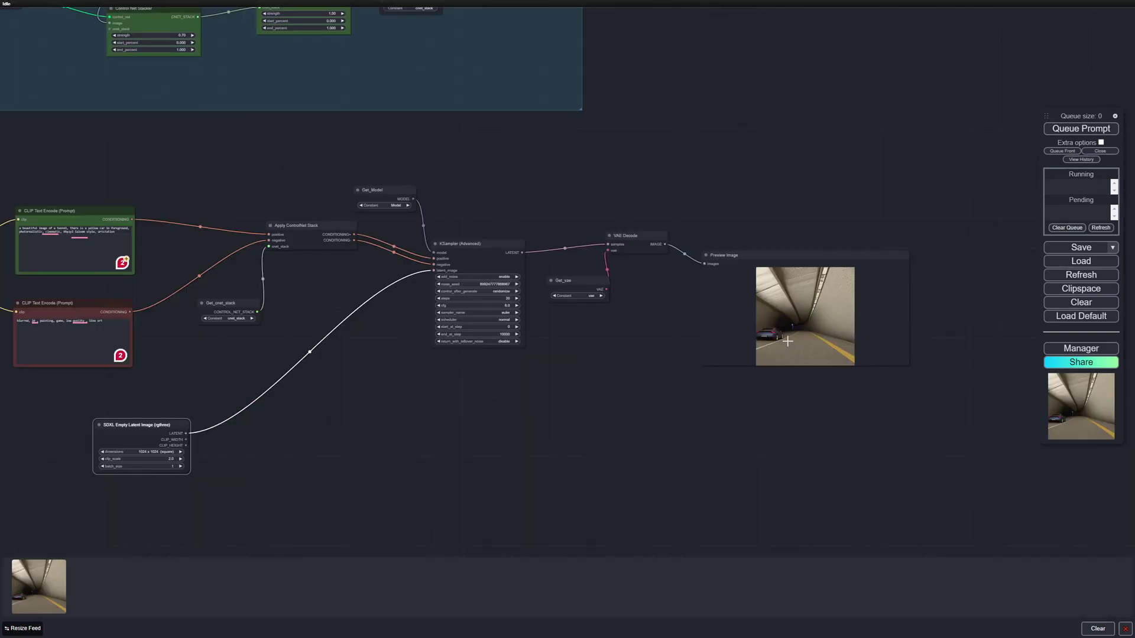
drag(752, 260, 773, 244)
scroll(856, 354, up, 2)
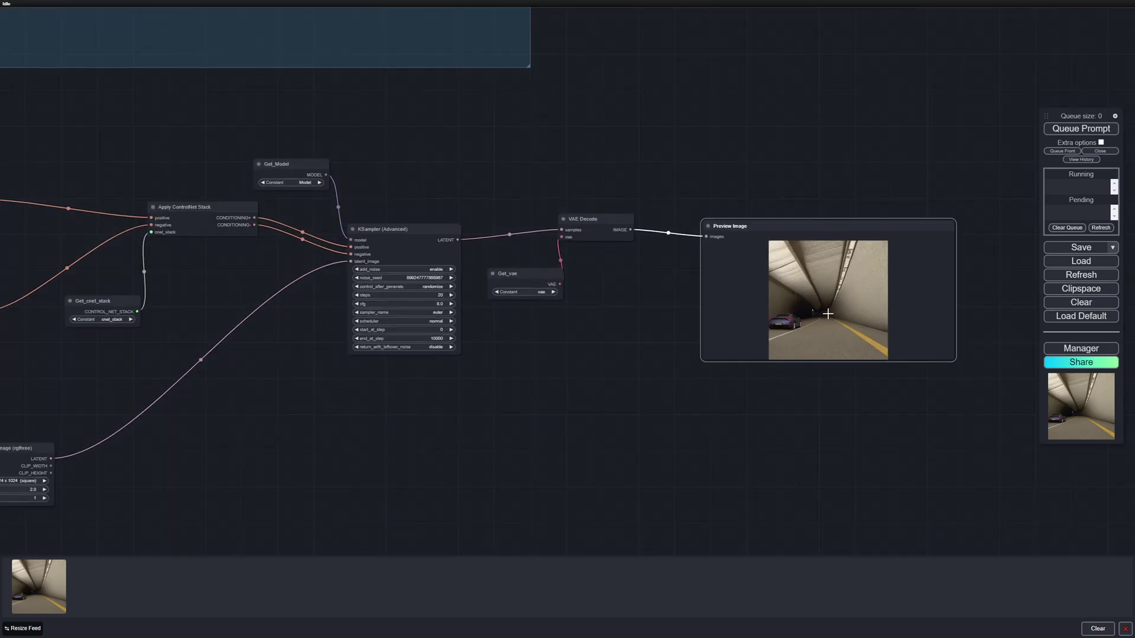
scroll(552, 419, left, 5)
scroll(456, 429, up, 4)
scroll(455, 428, up, 2)
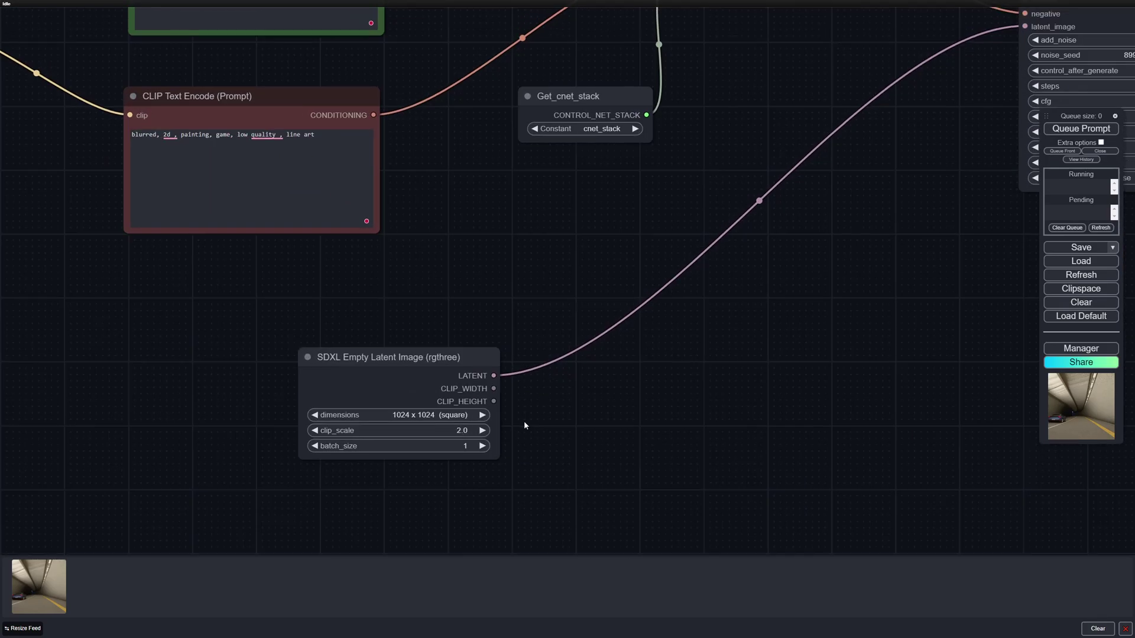
Set the SDXL latent size to 1536 x 640 landscape and queue the workflow again.
click(421, 415)
click(451, 408)
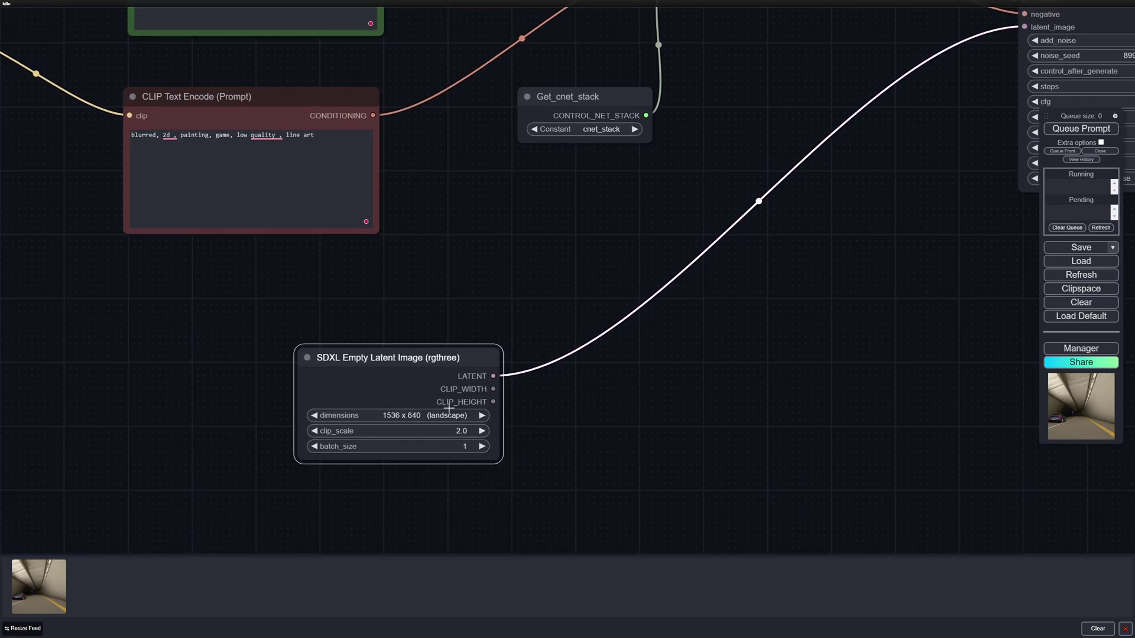
scroll(537, 433, down, 5)
scroll(683, 458, right, 5)
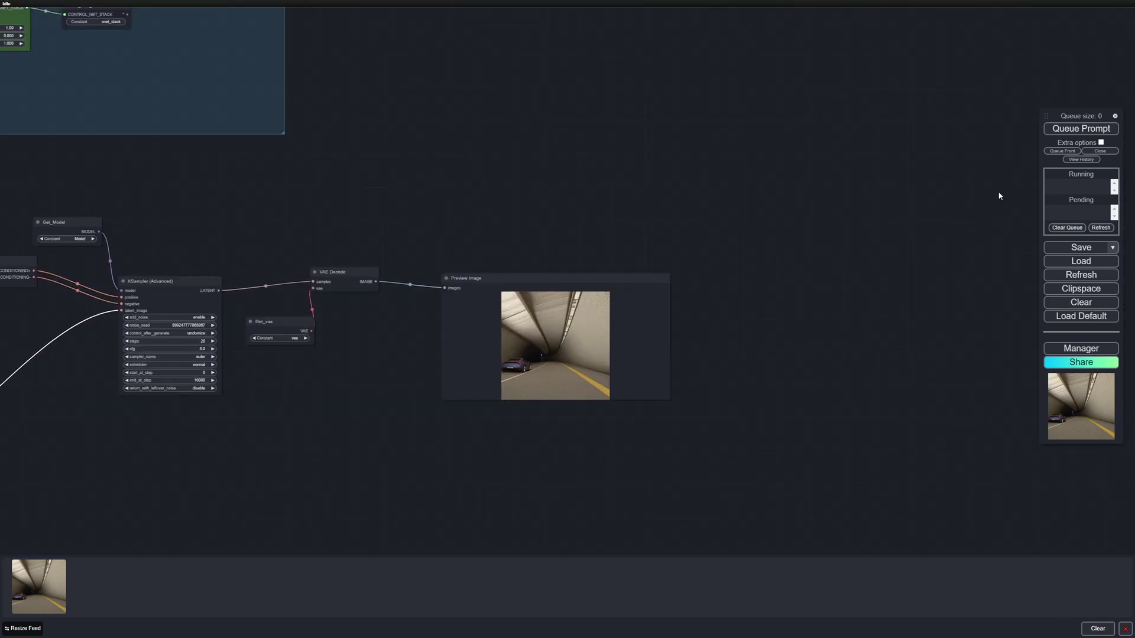
click(1080, 128)
scroll(453, 375, up, 4)
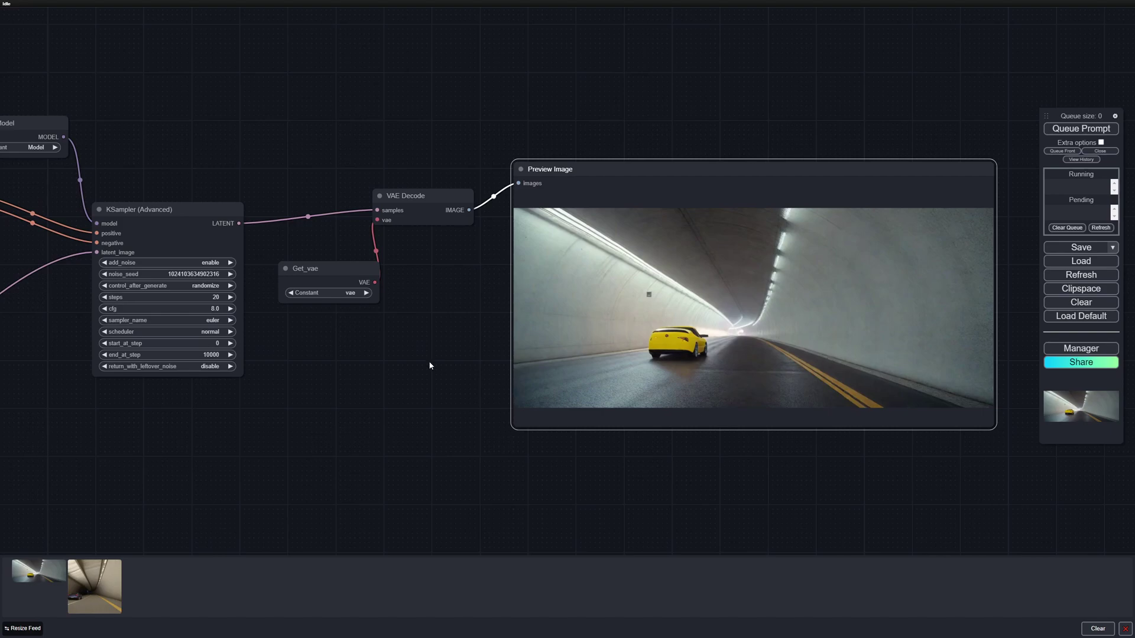
scroll(302, 357, left, 2)
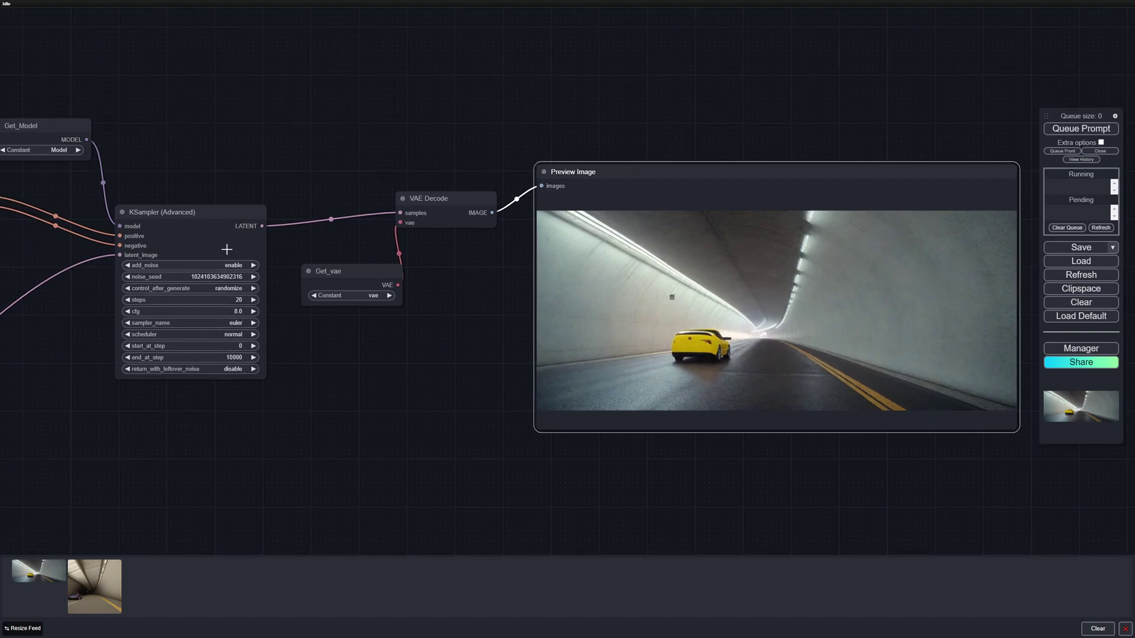
Move KSampler below VAE Decode and Get_vae up to the top-left.
drag(217, 218, 440, 306)
scroll(584, 491, up, 3)
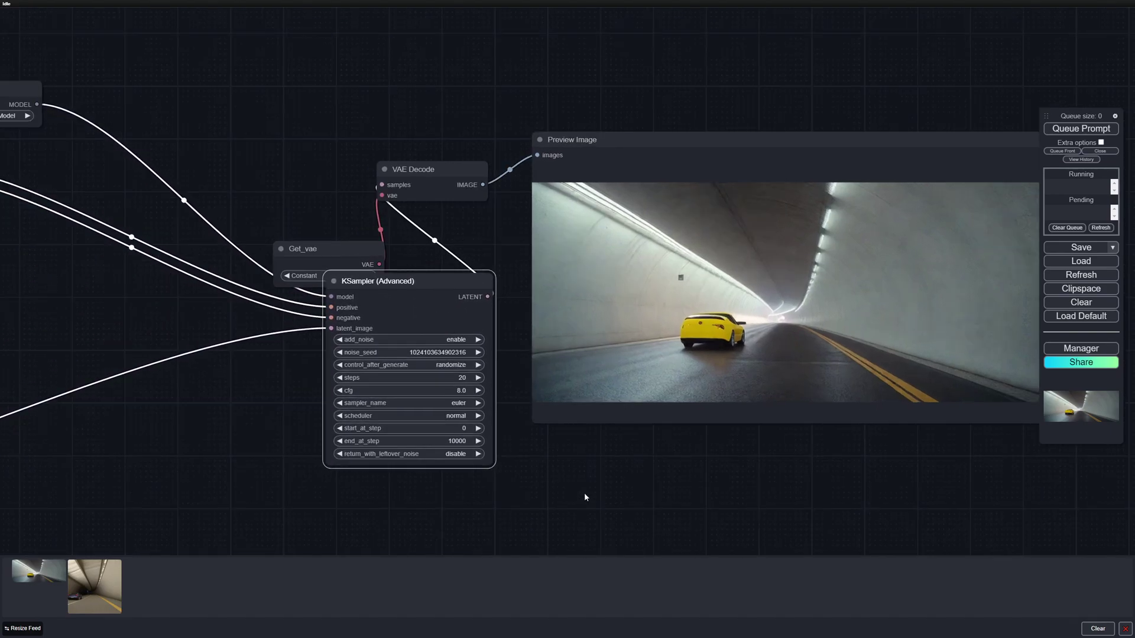
drag(280, 219, 228, 73)
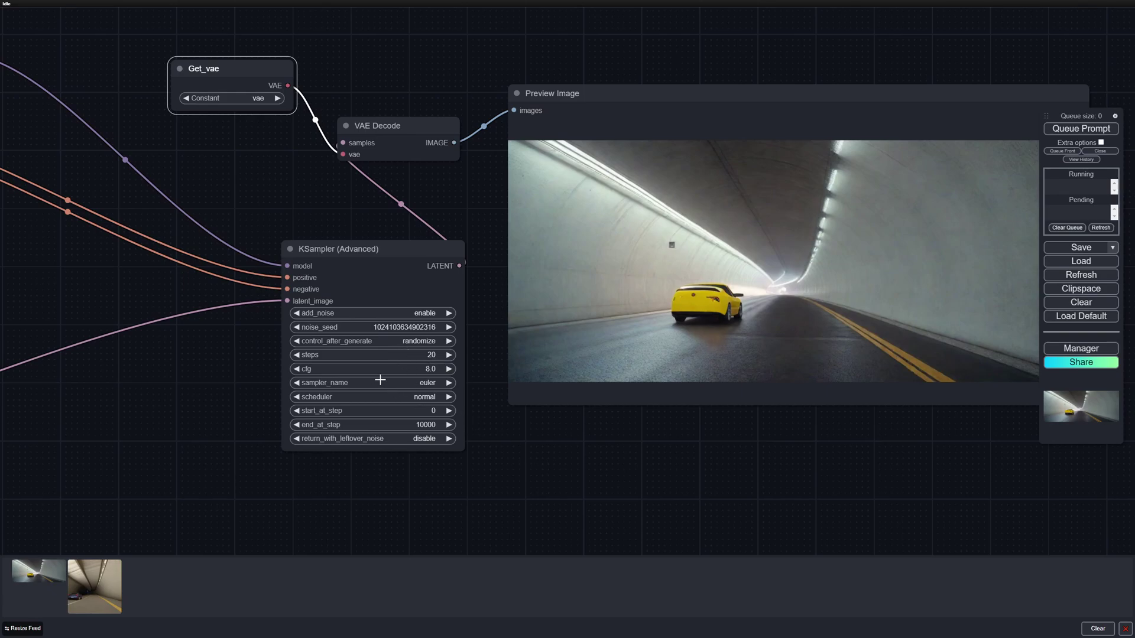
Raise KSampler to 30 steps with dpmpp_2m sampler and karras scheduler, then generate a new image.
drag(517, 467, 506, 466)
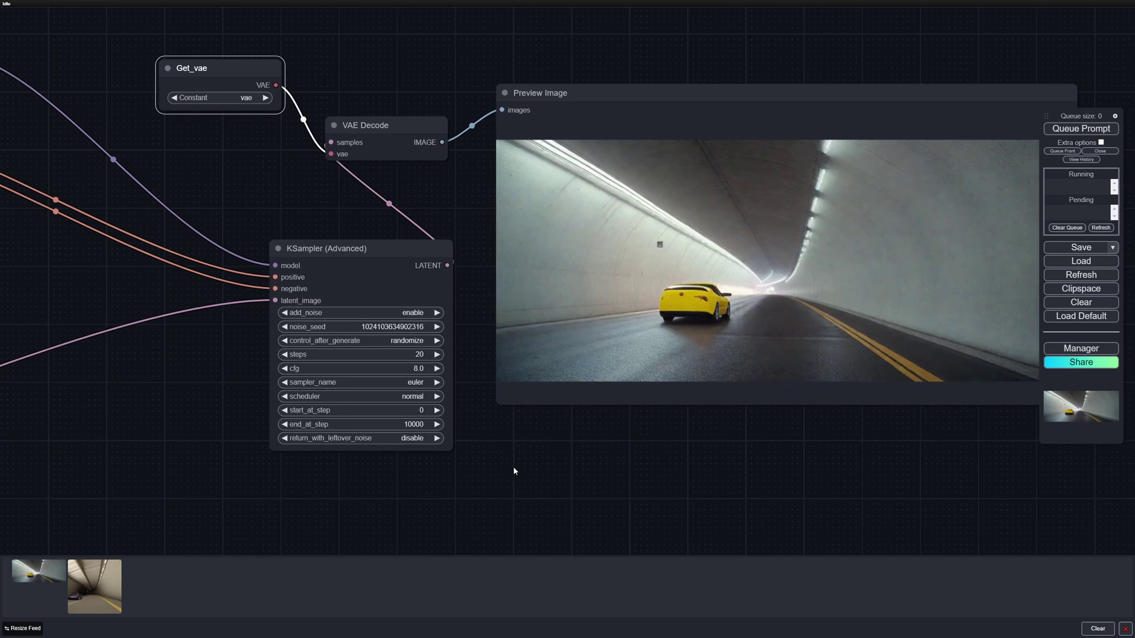
drag(392, 355, 398, 354)
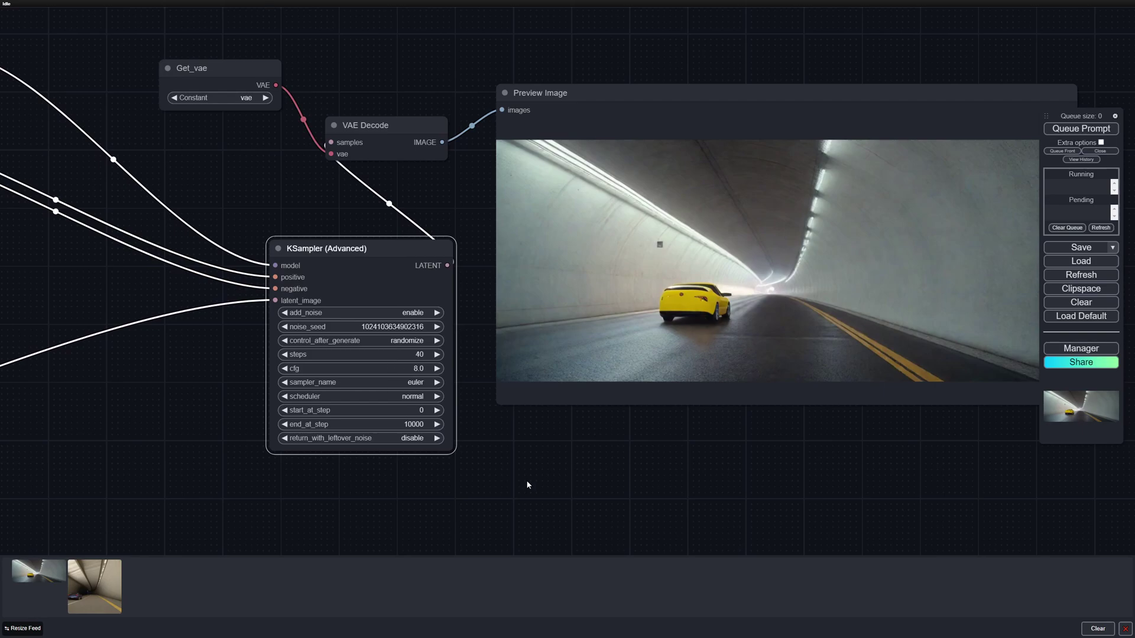
drag(527, 483, 511, 482)
click(395, 385)
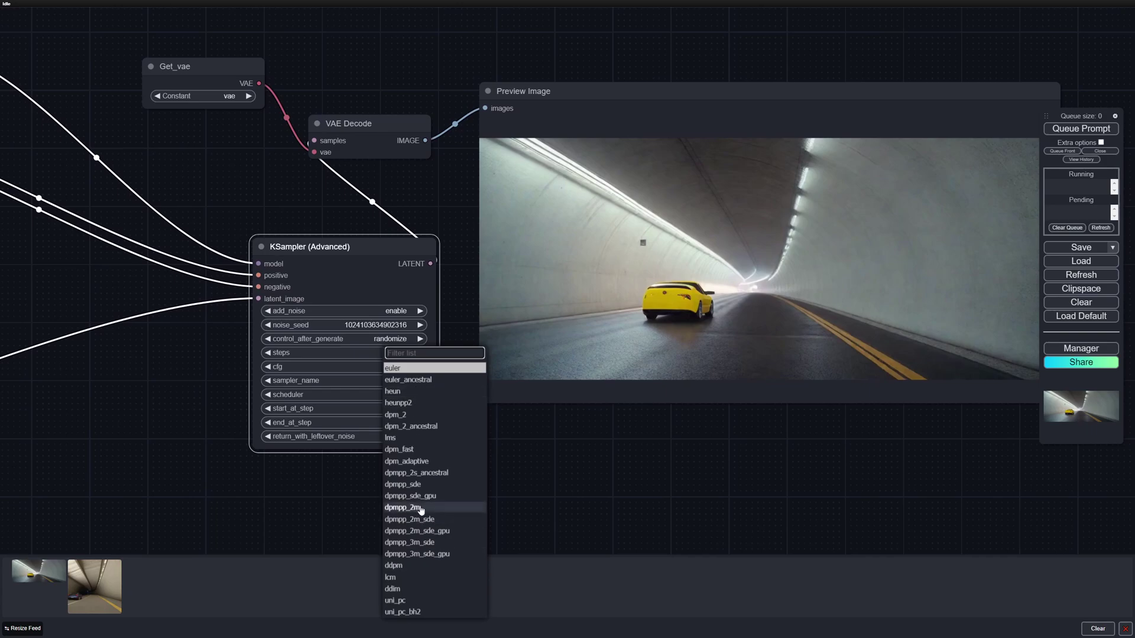
click(403, 511)
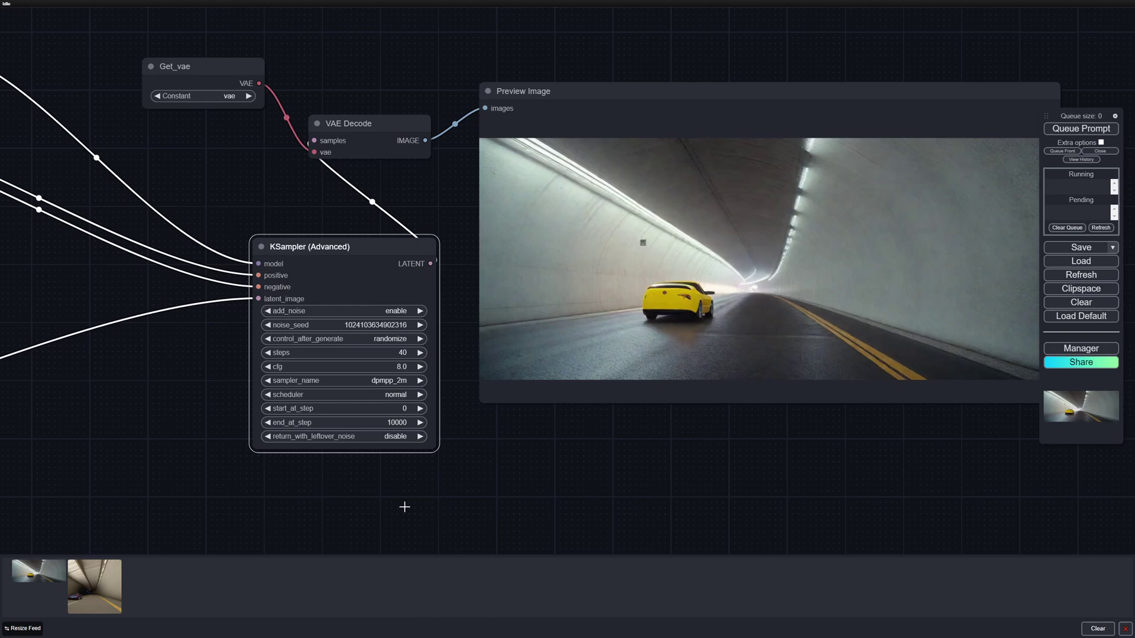
click(408, 398)
click(408, 402)
scroll(456, 501, down, 2)
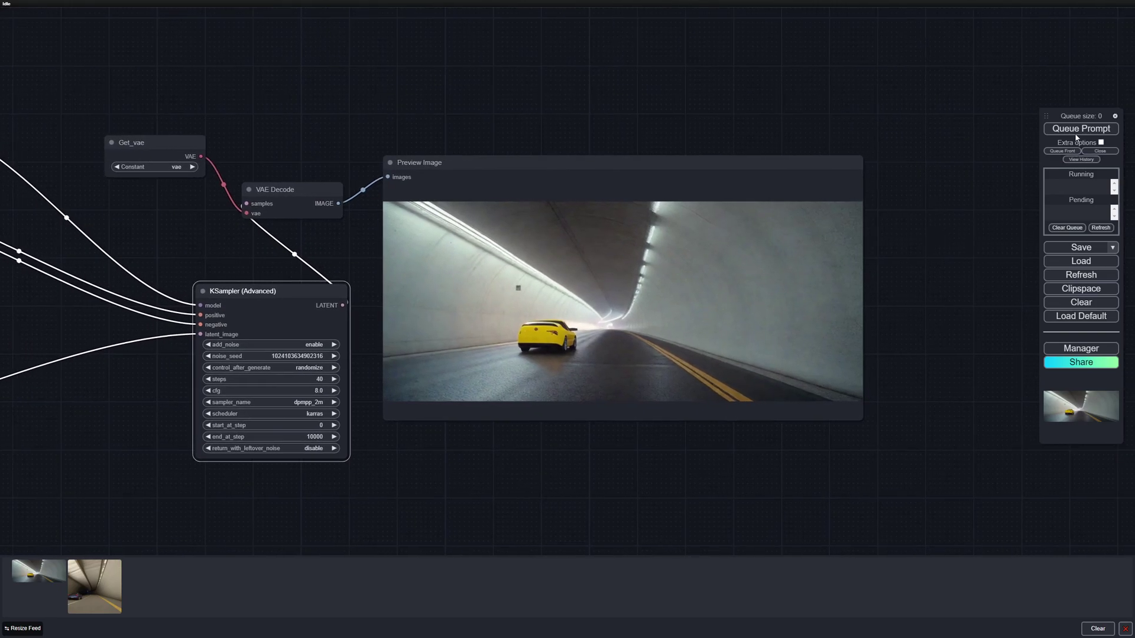
click(1073, 131)
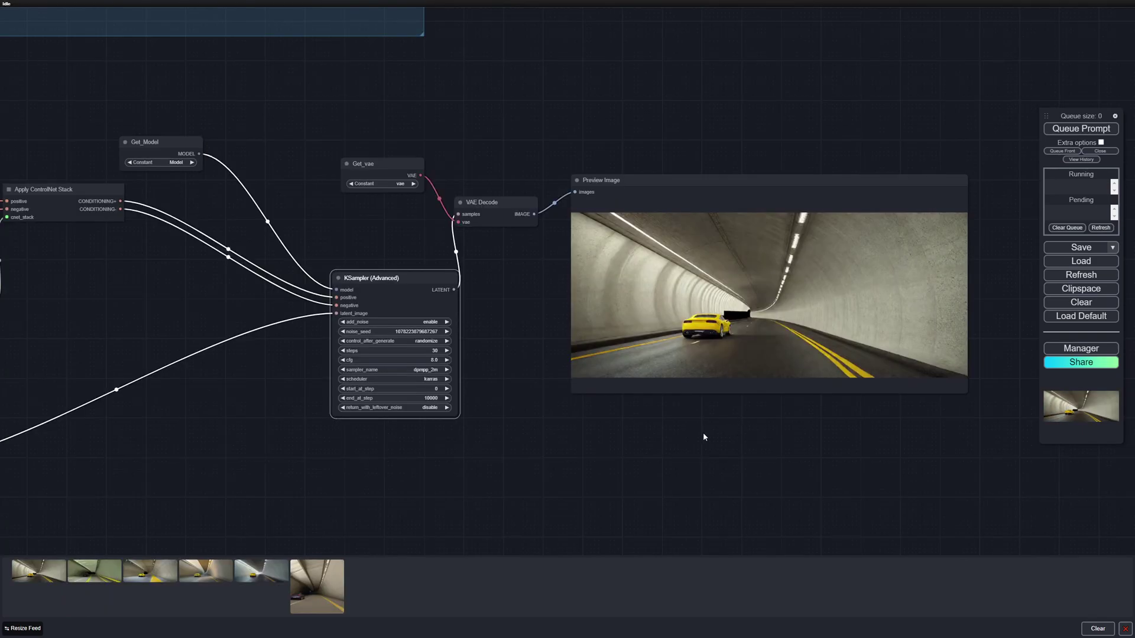
Change the car colour word in the positive prompt to 'red' and queue a new generation.
drag(485, 449, 669, 467)
scroll(564, 451, down, 4)
drag(76, 311, 299, 345)
scroll(299, 344, up, 4)
drag(568, 340, 585, 358)
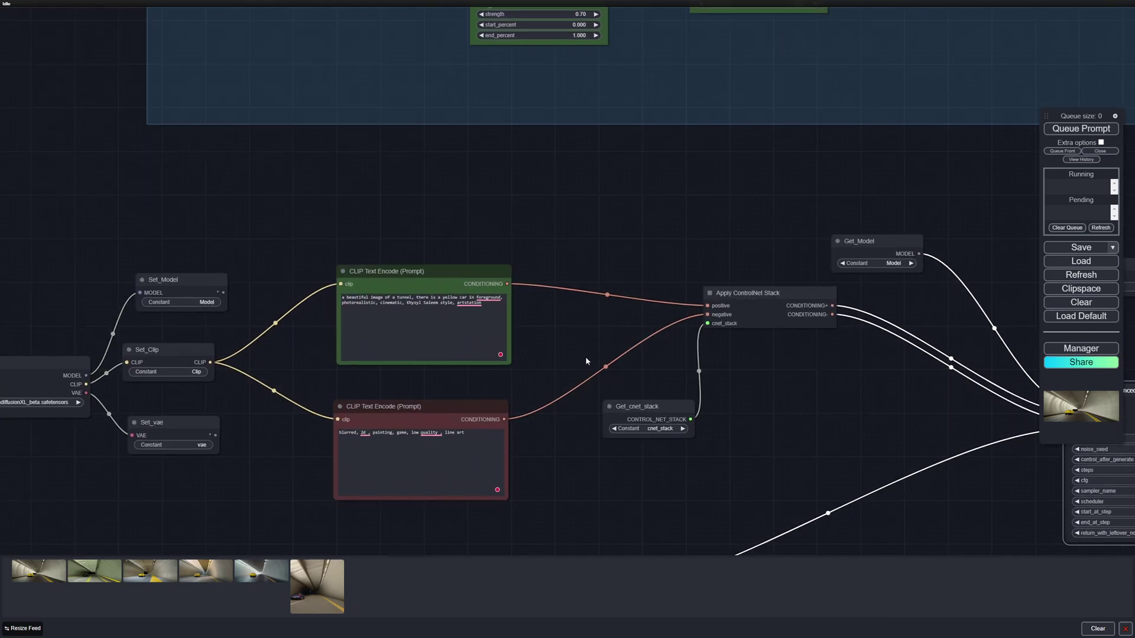
scroll(547, 326, up, 3)
double_click(438, 291)
text(red)
scroll(572, 348, down, 3)
scroll(572, 348, down, 5)
scroll(678, 423, up, 5)
scroll(951, 304, up, 2)
click(1070, 131)
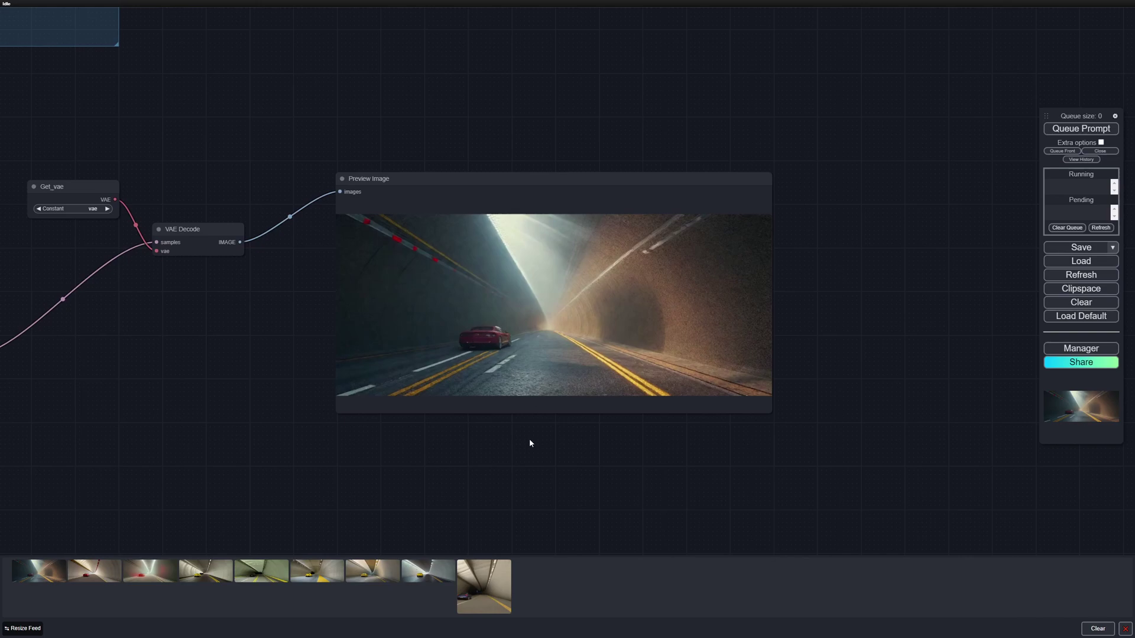
scroll(791, 185, down, 2)
drag(791, 186, 763, 165)
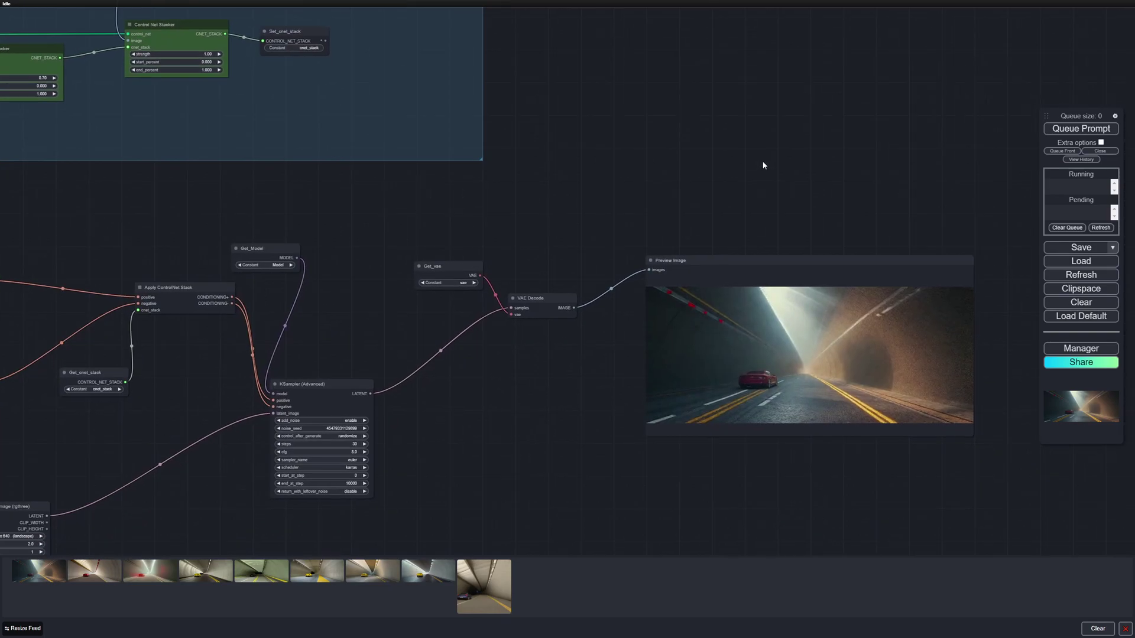